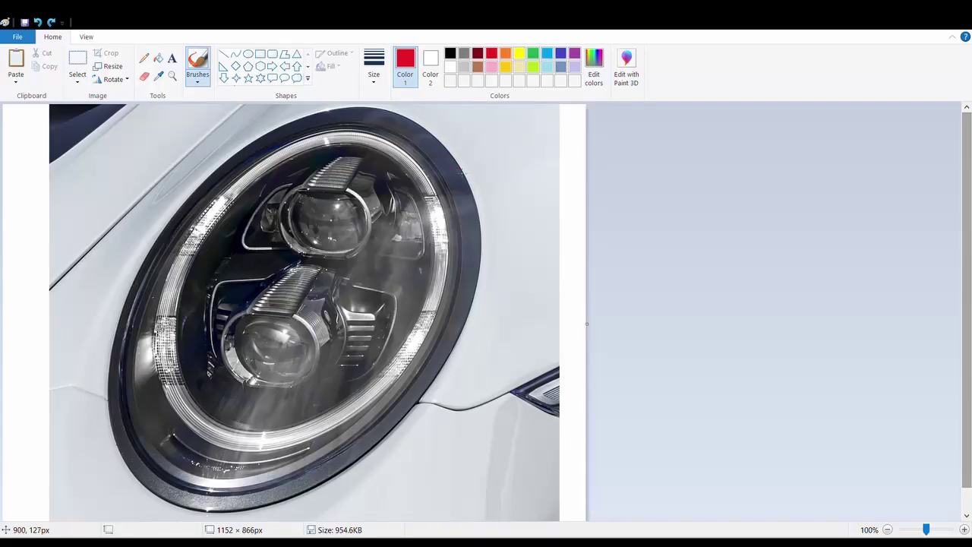
# Step: Mark the upper-right and lower rim in red, then the right and lower rim in yellow
pyautogui.moveTo(460, 168); pyautogui.dragTo(443, 179)
pyautogui.moveTo(272, 470); pyautogui.dragTo(278, 479)
pyautogui.click(519, 54)
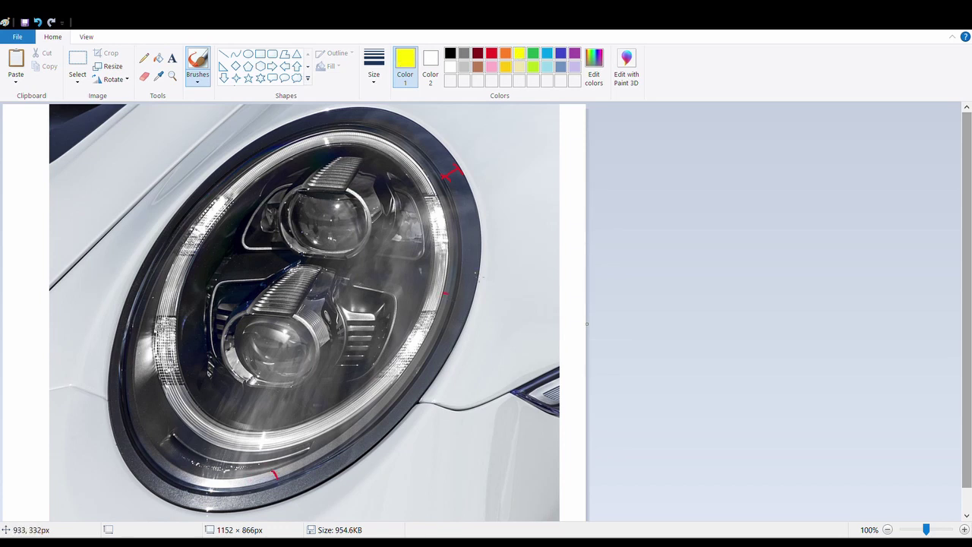
pyautogui.moveTo(449, 292); pyautogui.dragTo(452, 300)
pyautogui.moveTo(281, 477); pyautogui.dragTo(357, 433)
# Step: Trace the lower-left rim section in green and add a short green tick
pyautogui.click(534, 53)
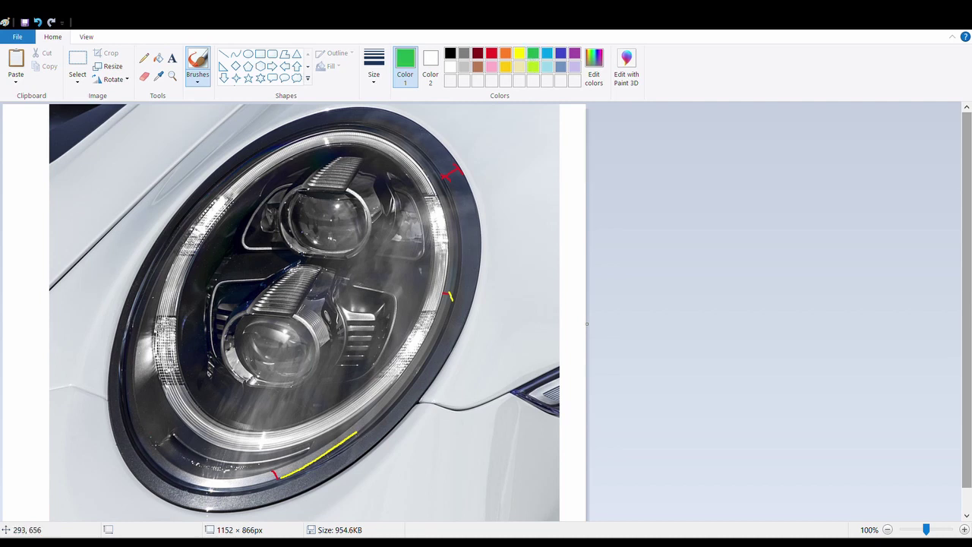
pyautogui.moveTo(189, 471); pyautogui.dragTo(233, 451)
pyautogui.moveTo(230, 446); pyautogui.dragTo(228, 437)
# Step: Draw a trial light-blue line across the headlight, undo it, and begin outlining the lower projector lens
pyautogui.click(545, 54)
pyautogui.moveTo(228, 426); pyautogui.dragTo(428, 288)
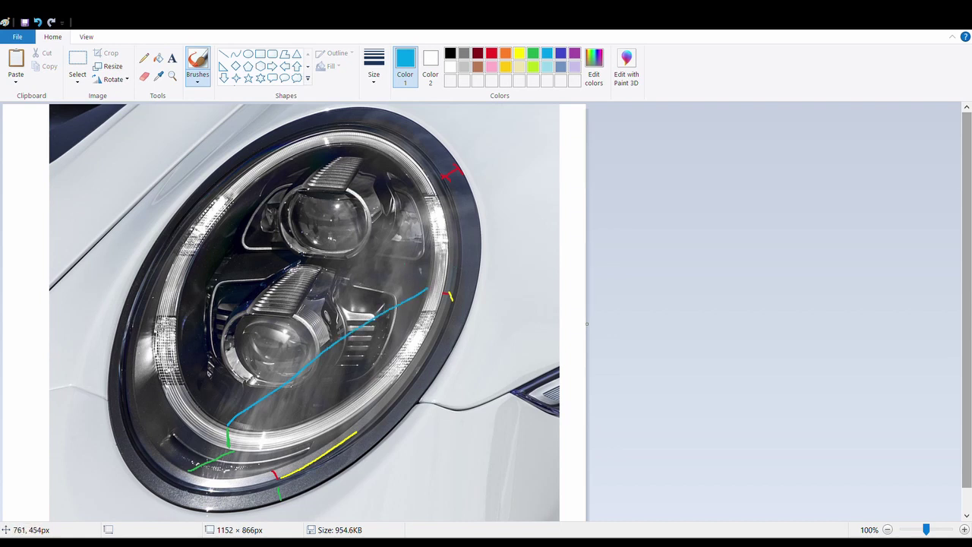
pyautogui.hotkey('ctrl', 'z')
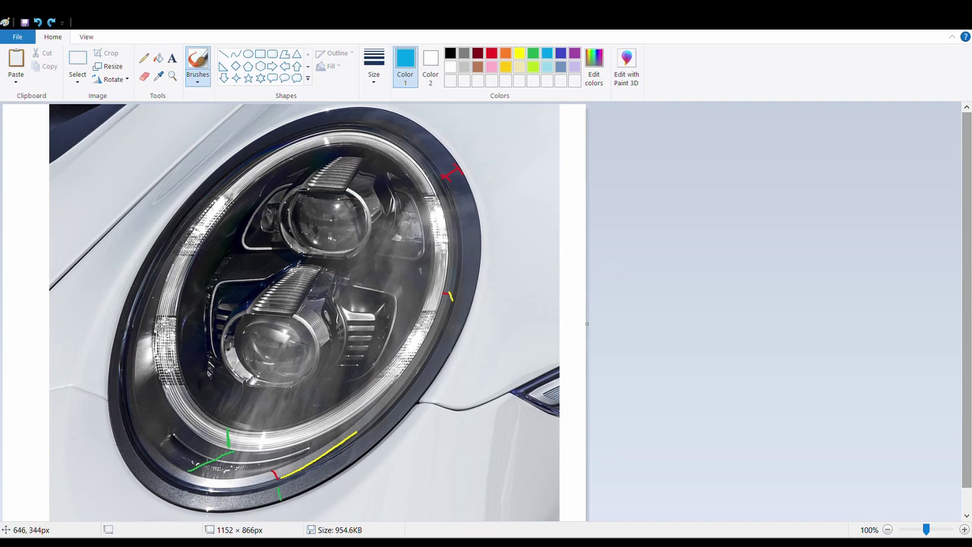
pyautogui.moveTo(329, 275)
pyautogui.mouseDown()
pyautogui.moveTo(328, 356)
pyautogui.moveTo(286, 382)
pyautogui.moveTo(237, 373)
pyautogui.moveTo(230, 322)
pyautogui.moveTo(297, 270)
pyautogui.moveTo(331, 275)
pyautogui.mouseUp()
# Step: Close the blue lens outline and outline the right-hand lamp module, undoing a stray loop
pyautogui.moveTo(280, 306)
pyautogui.mouseDown()
pyautogui.moveTo(301, 307)
pyautogui.moveTo(313, 283)
pyautogui.mouseUp()
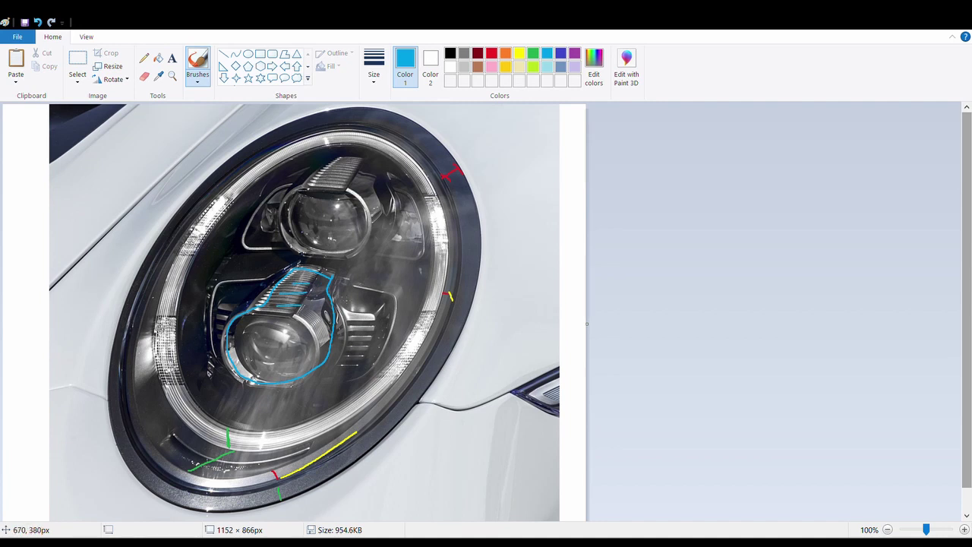
pyautogui.moveTo(350, 283)
pyautogui.mouseDown()
pyautogui.moveTo(394, 300)
pyautogui.moveTo(381, 353)
pyautogui.moveTo(339, 380)
pyautogui.mouseUp()
pyautogui.moveTo(343, 302)
pyautogui.mouseDown()
pyautogui.moveTo(364, 323)
pyautogui.moveTo(361, 306)
pyautogui.mouseUp()
pyautogui.hotkey('ctrl', 'z')
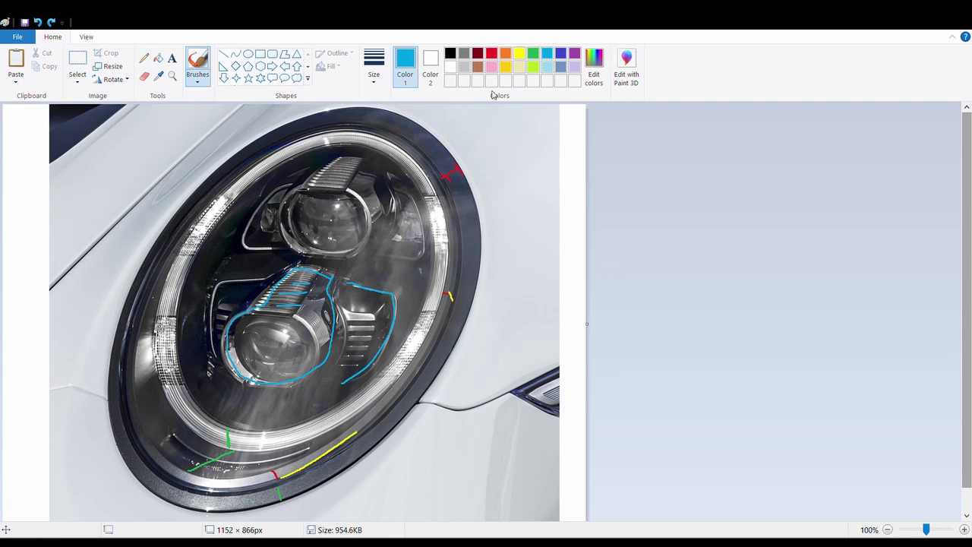
# Step: Sketch green shapes at the headlight's lower left, extending them downward
pyautogui.click(533, 52)
pyautogui.moveTo(213, 418)
pyautogui.mouseDown()
pyautogui.moveTo(226, 417)
pyautogui.moveTo(224, 439)
pyautogui.moveTo(199, 439)
pyautogui.mouseUp()
pyautogui.moveTo(197, 395); pyautogui.dragTo(196, 414)
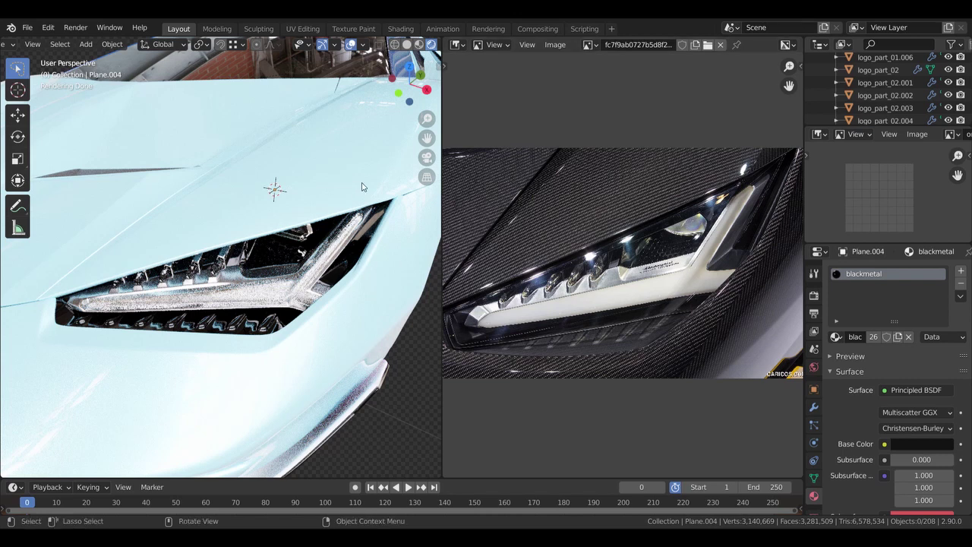
# Step: Zoom the carbon-fibre reference image and deselect the Plane.004 grille part
pyautogui.scroll(5, 718, 221)
pyautogui.scroll(-4, 719, 221)
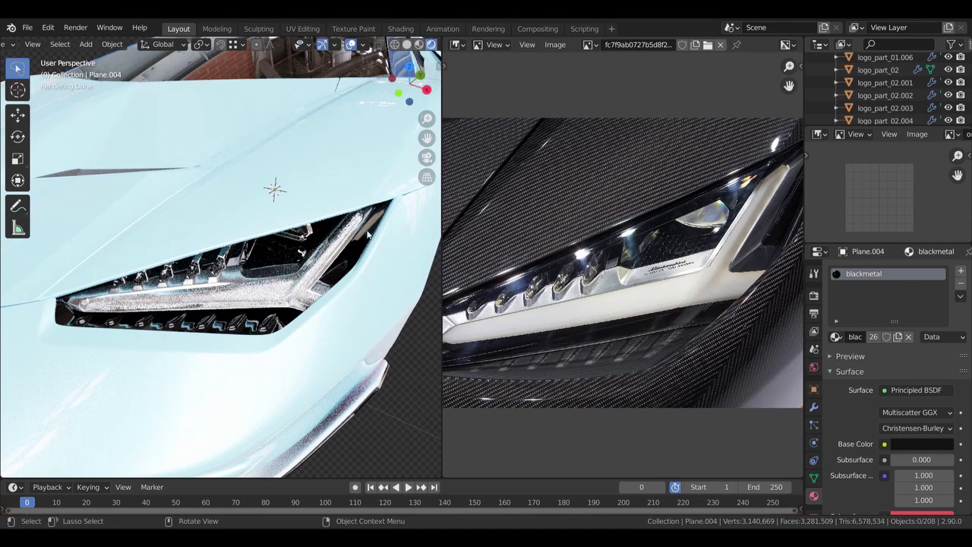
pyautogui.scroll(-1, 585, 308)
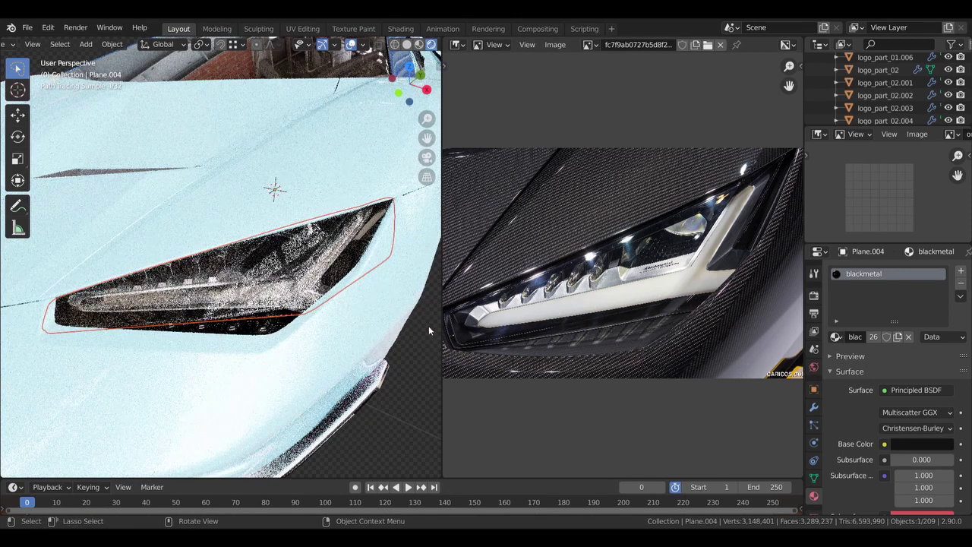
pyautogui.hotkey('alt', 'a')
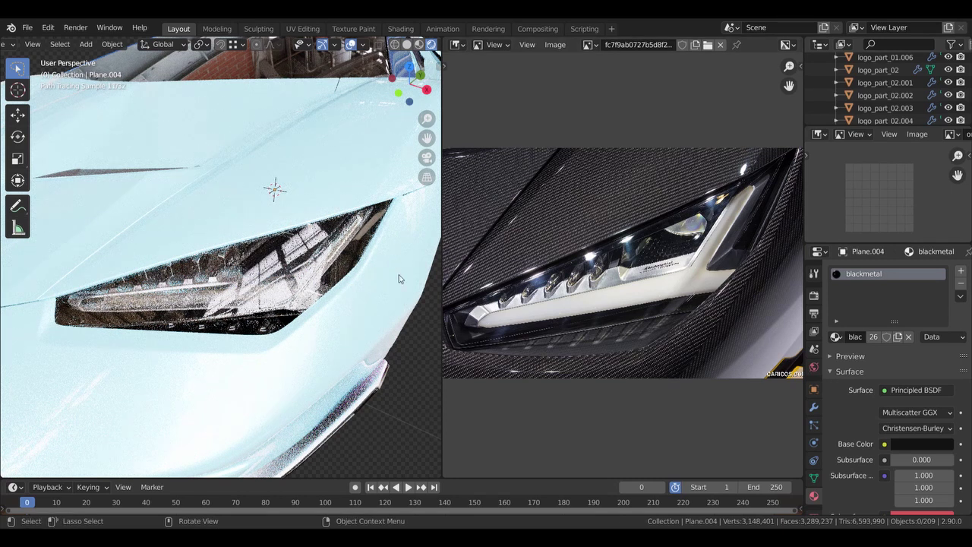
# Step: In Solid shading, select the headlightcover object and delete it to expose the lamp interior
pyautogui.click(407, 44)
pyautogui.moveTo(376, 221); pyautogui.dragTo(215, 209, button='middle')
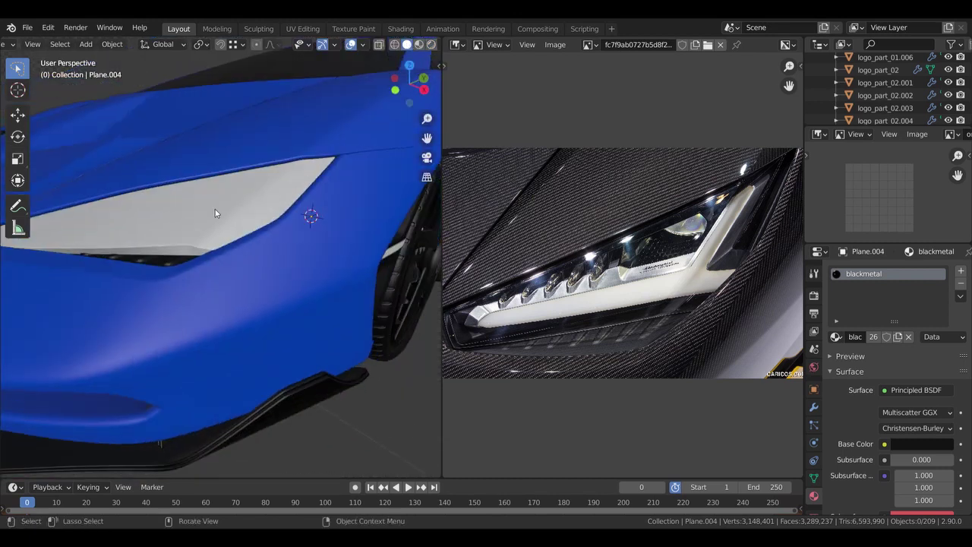
pyautogui.click(247, 221)
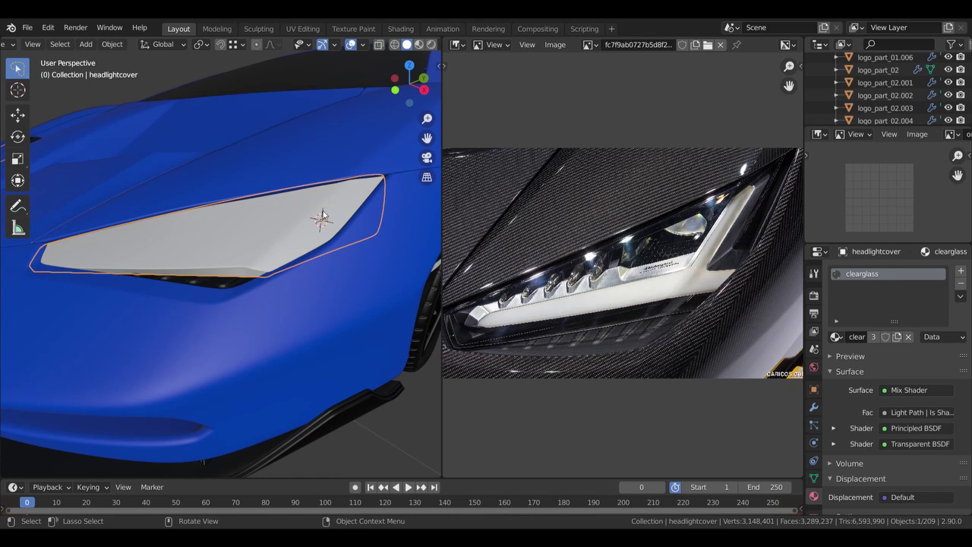
pyautogui.moveTo(322, 219)
pyautogui.mouseDown(button='middle')
pyautogui.moveTo(353, 214)
pyautogui.moveTo(343, 228)
pyautogui.moveTo(382, 268)
pyautogui.moveTo(303, 222)
pyautogui.mouseUp(button='middle')
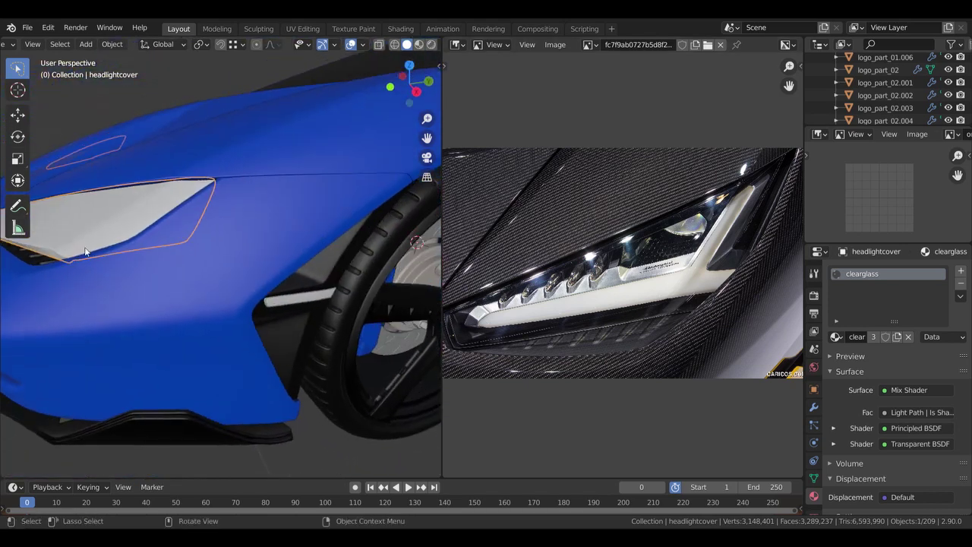
pyautogui.moveTo(85, 252); pyautogui.dragTo(286, 254, button='middle')
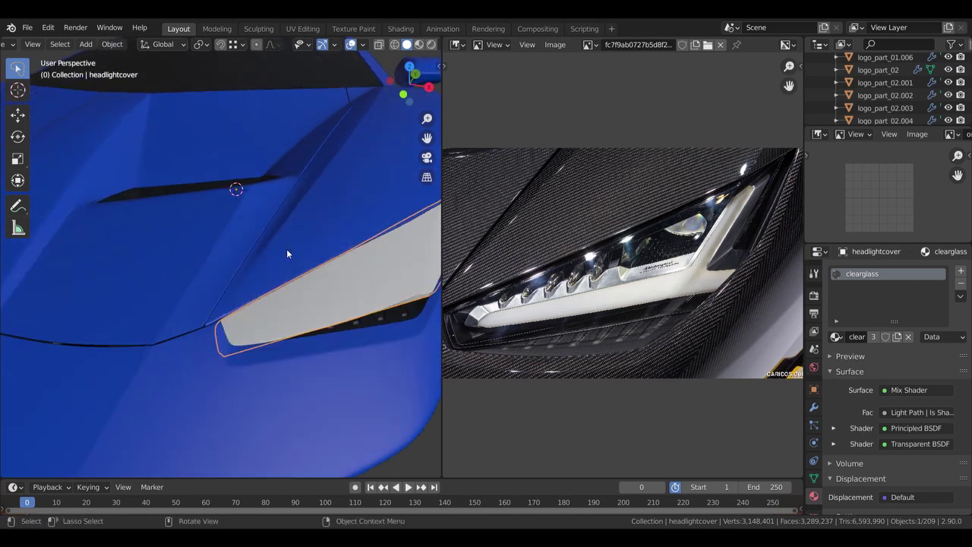
pyautogui.moveTo(395, 251); pyautogui.dragTo(343, 265, button='middle')
pyautogui.press('a')
pyautogui.hotkey('alt', 'a')
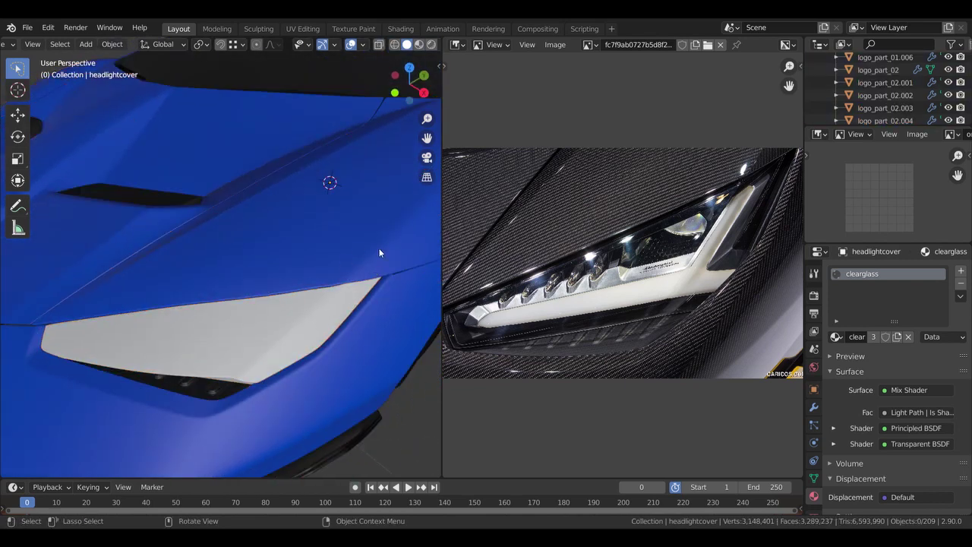
pyautogui.click(294, 327)
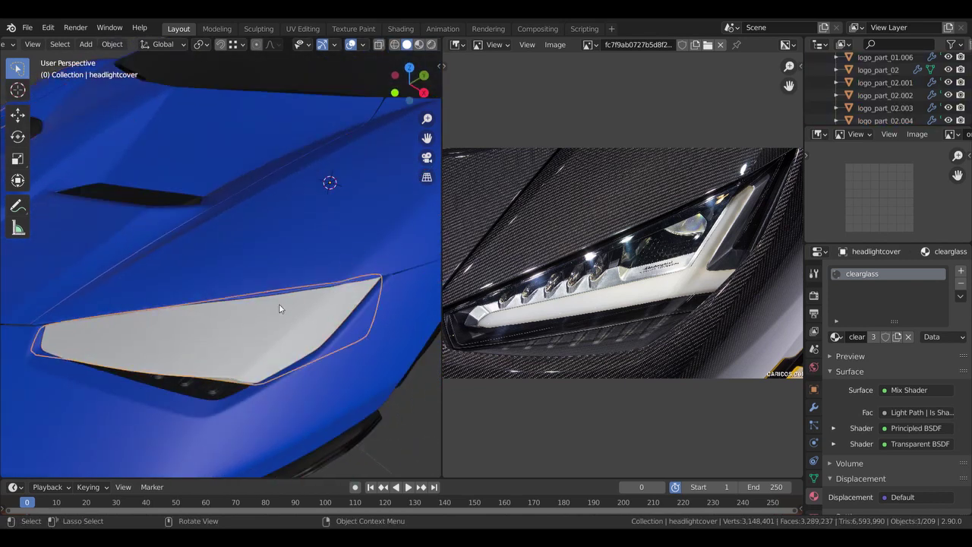
pyautogui.press('Delete')
pyautogui.moveTo(269, 330); pyautogui.dragTo(440, 283, button='middle')
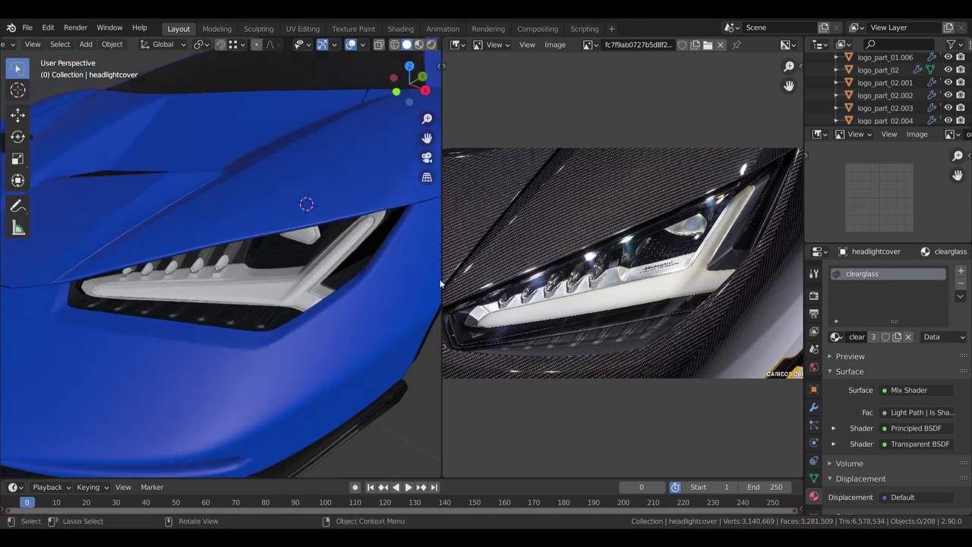
pyautogui.click(265, 324)
pyautogui.press('g')
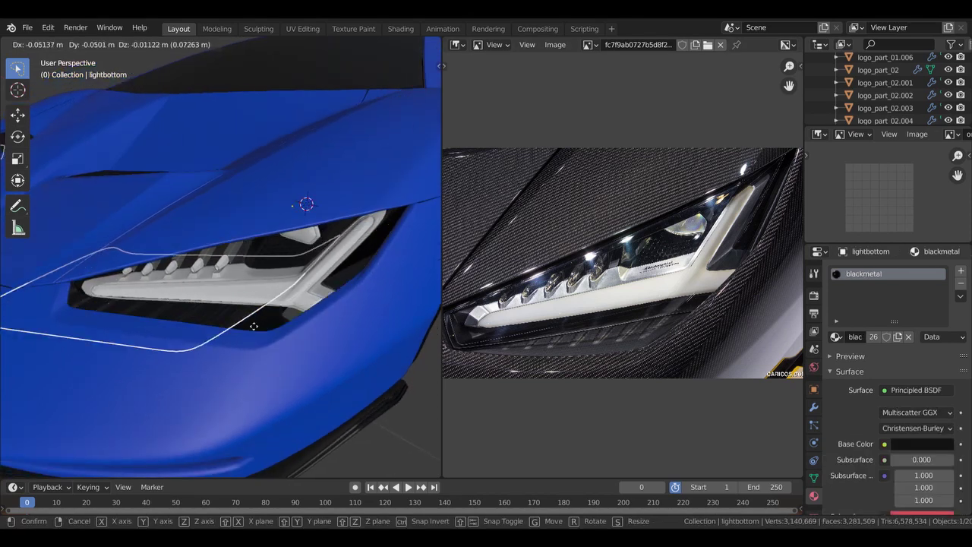
pyautogui.press('Escape')
pyautogui.scroll(3, 282, 339)
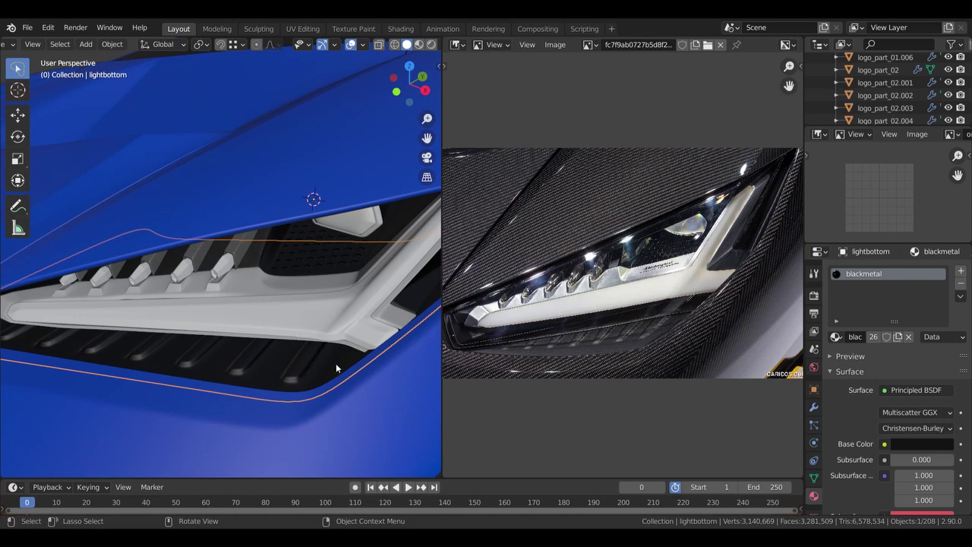
pyautogui.click(395, 303)
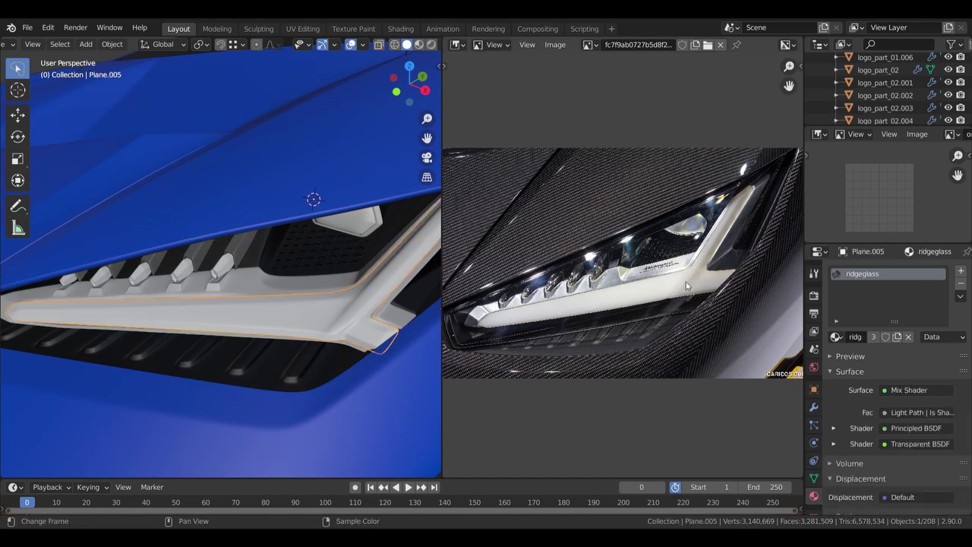
pyautogui.scroll(6, 686, 282)
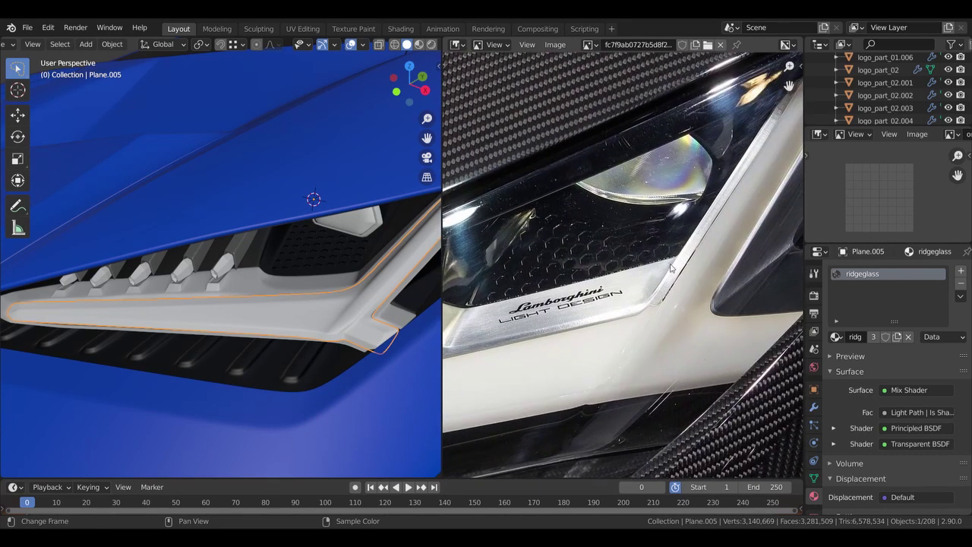
pyautogui.scroll(-1, 689, 338)
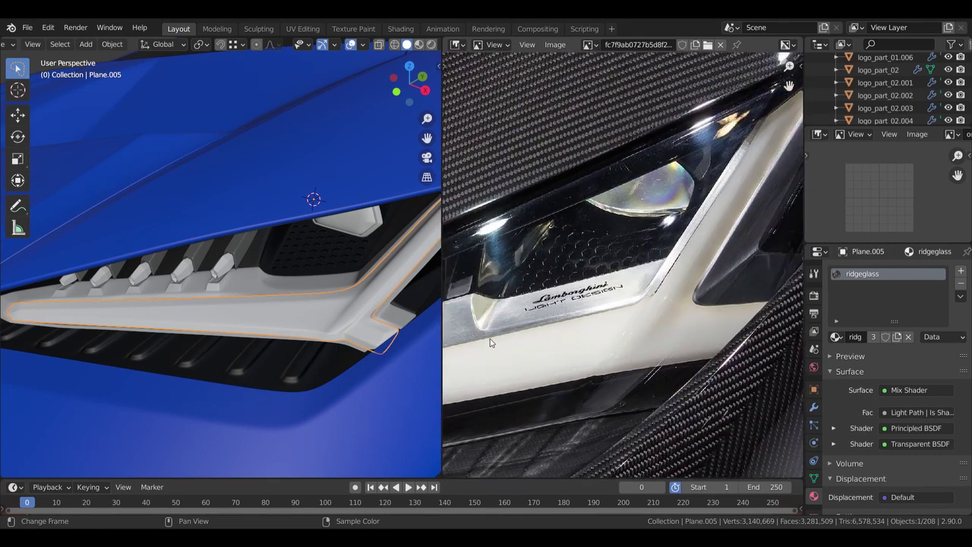
pyautogui.click(282, 295)
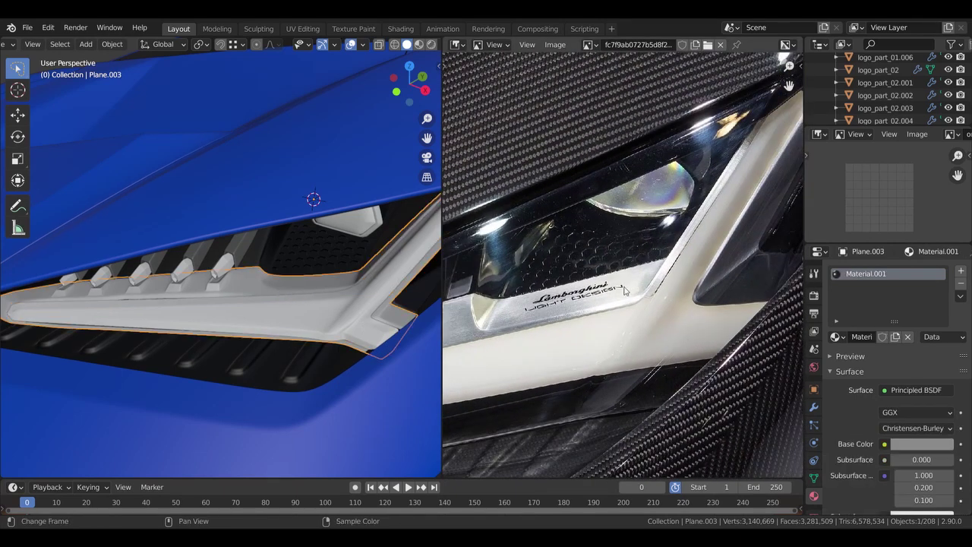
pyautogui.moveTo(625, 290); pyautogui.dragTo(681, 279, button='middle')
pyautogui.scroll(2, 608, 289)
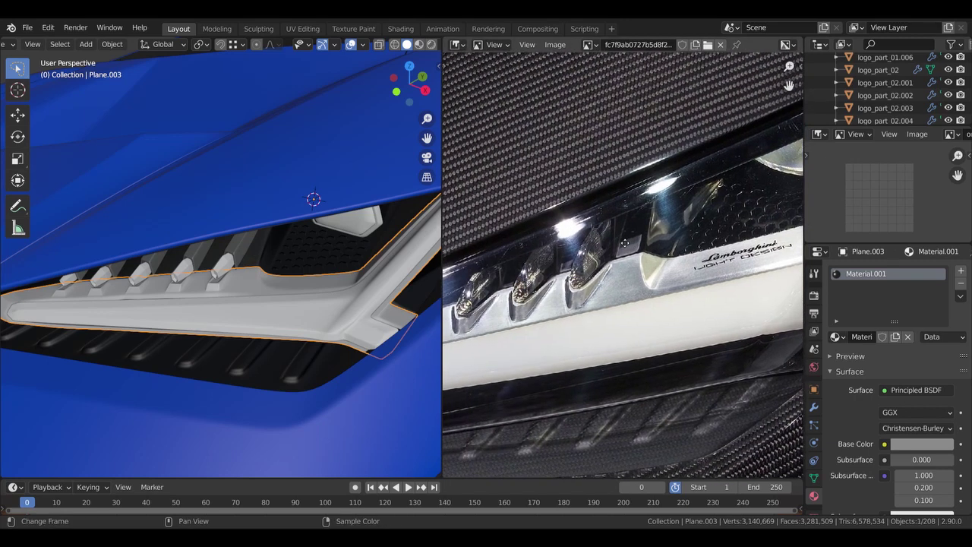
pyautogui.moveTo(608, 289); pyautogui.dragTo(643, 292, button='middle')
pyautogui.scroll(1, 642, 291)
pyautogui.scroll(5, 196, 290)
pyautogui.scroll(-5, 196, 290)
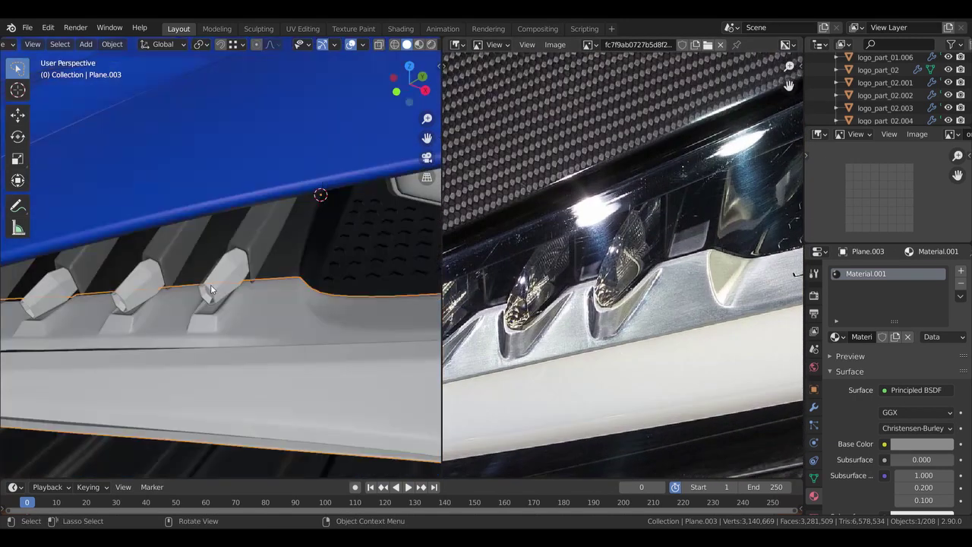
pyautogui.press('a')
pyautogui.hotkey('alt', 'a')
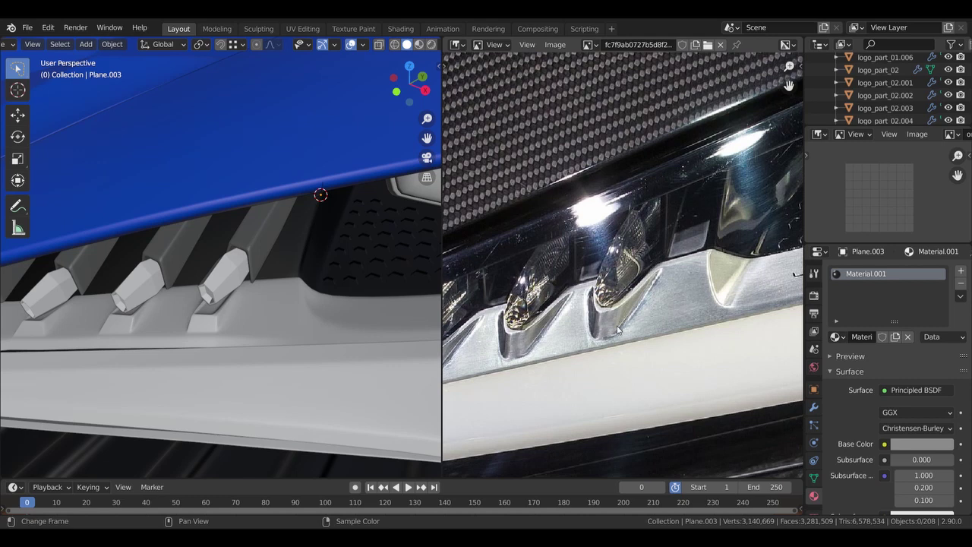
pyautogui.scroll(-8, 285, 316)
pyautogui.moveTo(264, 272); pyautogui.dragTo(240, 279, button='middle')
pyautogui.scroll(-6, 231, 267)
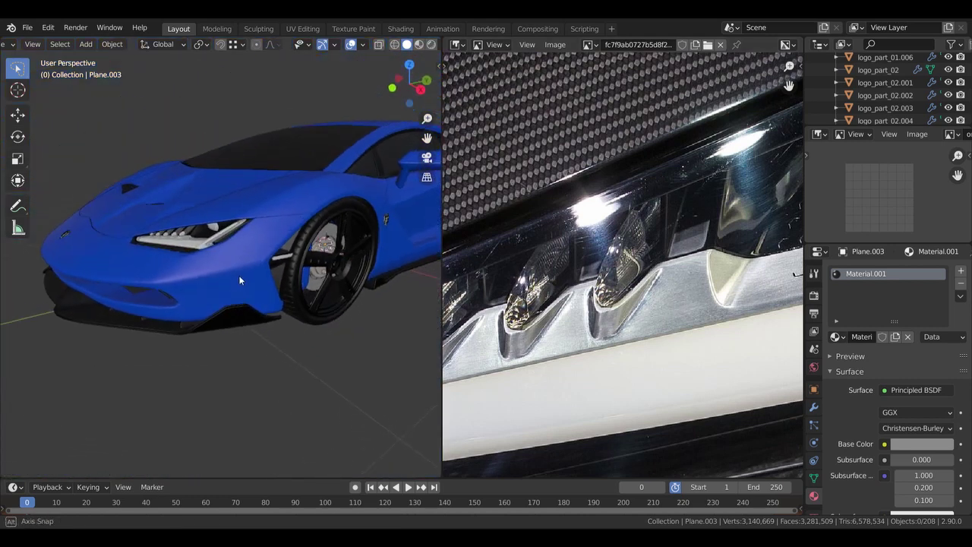
pyautogui.scroll(10, 239, 277)
pyautogui.scroll(-2, 314, 270)
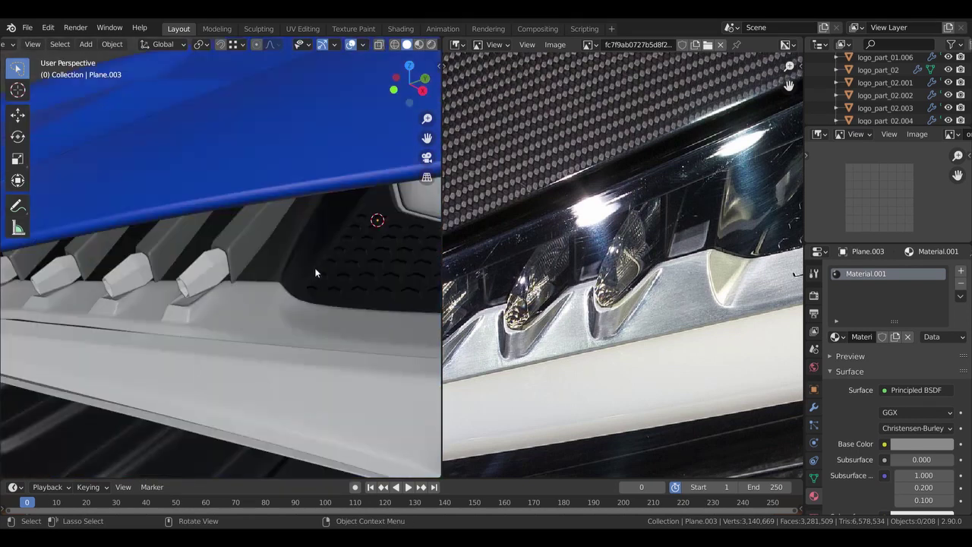
pyautogui.click(314, 268)
pyautogui.scroll(2, 360, 266)
pyautogui.scroll(3, 667, 234)
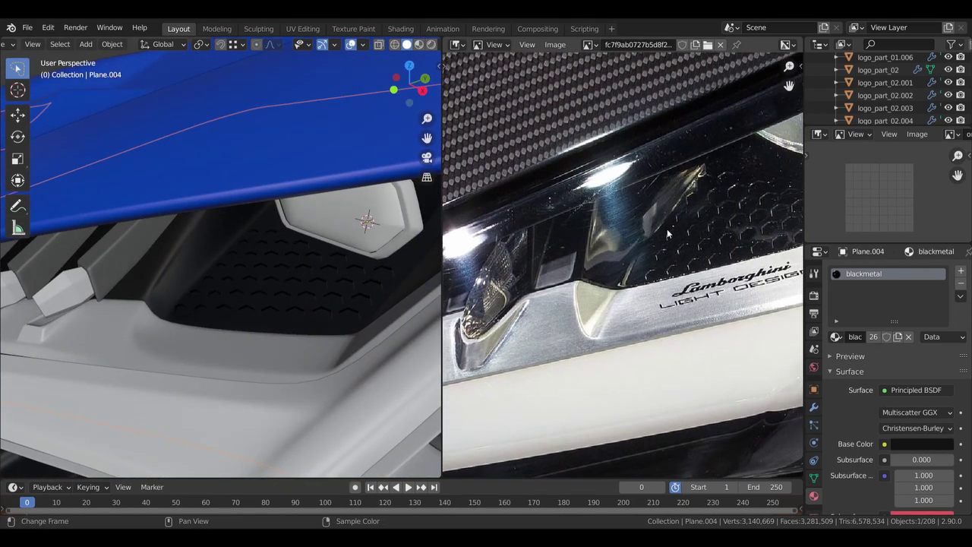
pyautogui.scroll(-2, 426, 288)
pyautogui.scroll(-4, 682, 238)
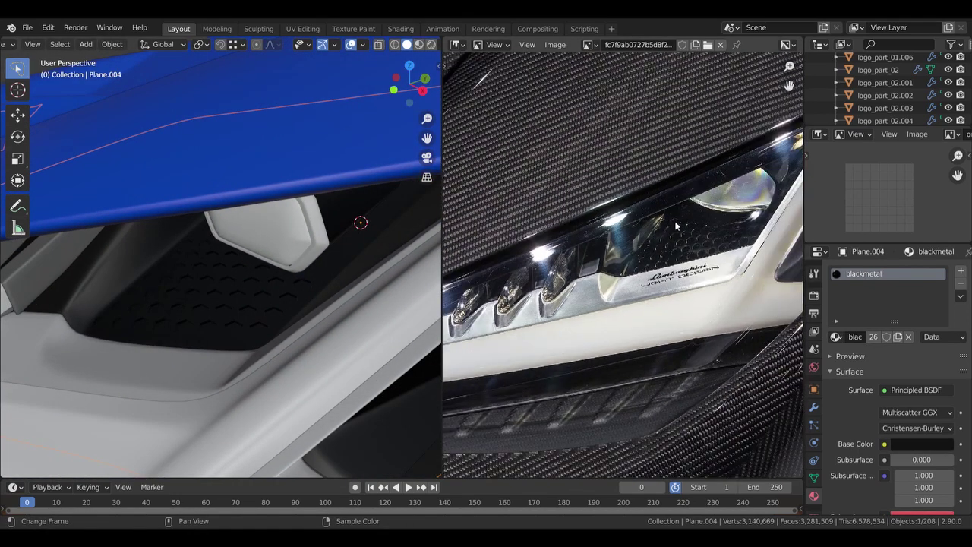
pyautogui.scroll(-3, 221, 325)
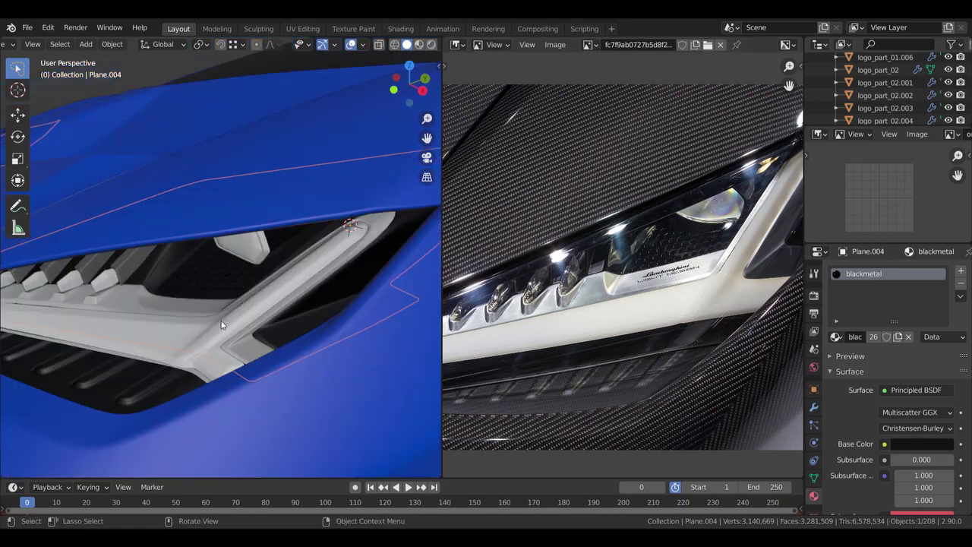
pyautogui.click(271, 216)
# Step: Hide the wheel-arch panel, tire and brake caliper
pyautogui.scroll(-5, 404, 312)
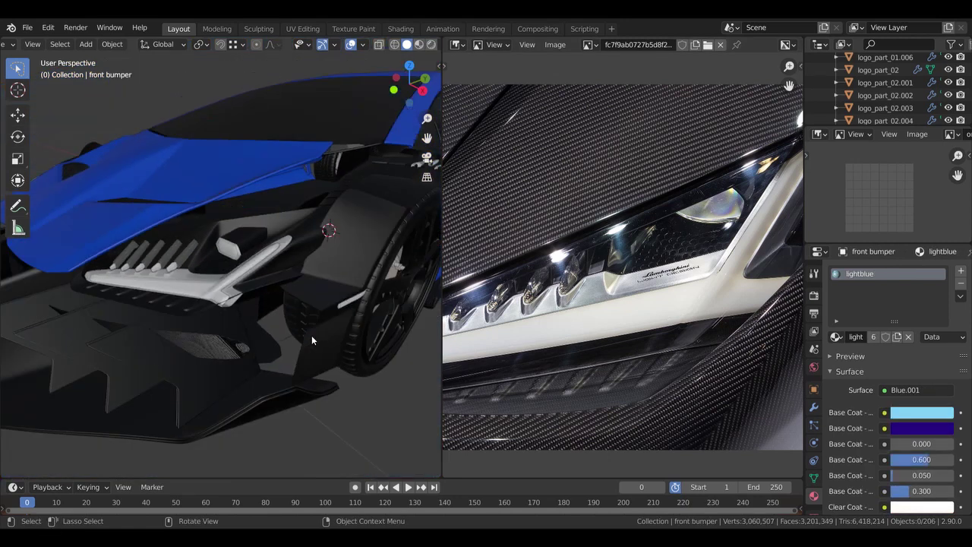
pyautogui.click(312, 339)
pyautogui.press('h')
pyautogui.click(354, 302)
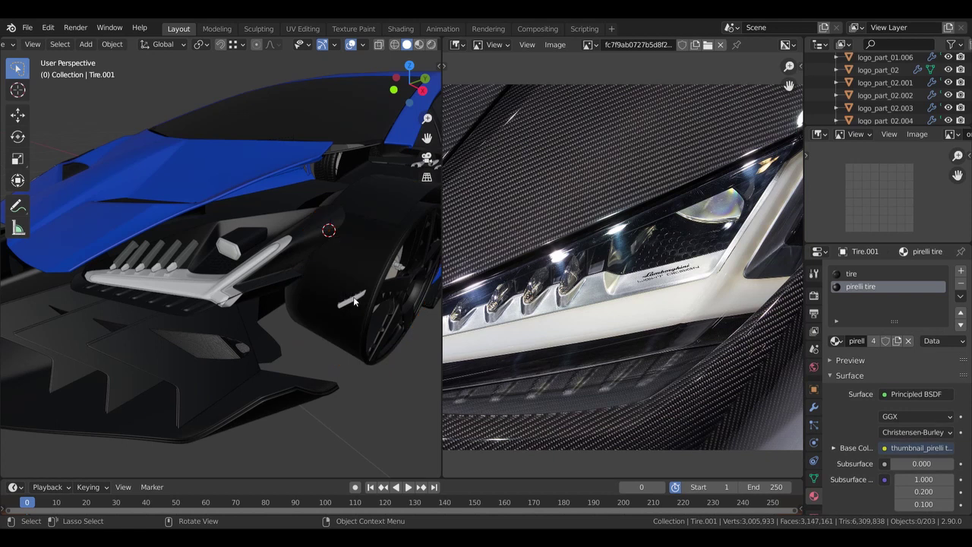
pyautogui.click(350, 298)
pyautogui.press('h')
pyautogui.click(309, 312)
pyautogui.click(255, 351)
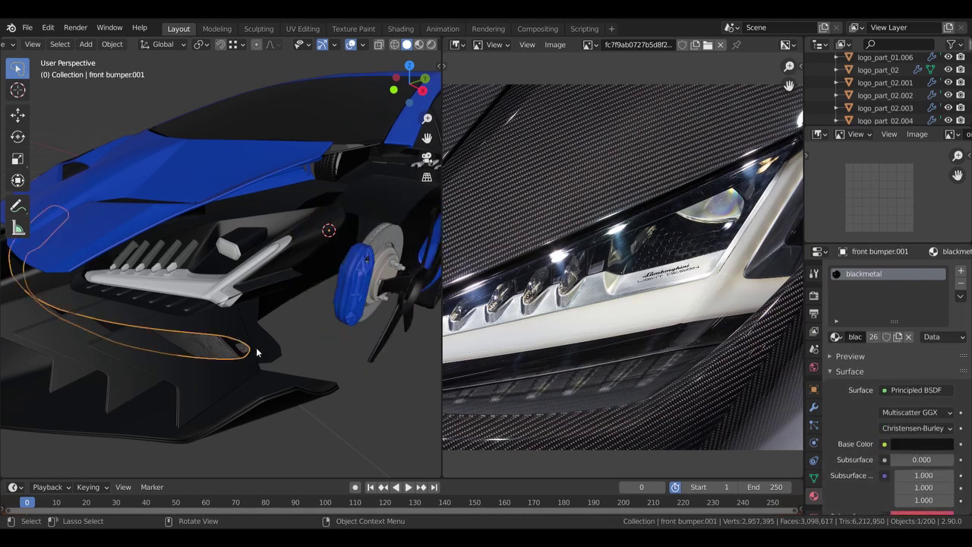
pyautogui.click(363, 290)
pyautogui.press('h')
# Step: Hide the dark Plane panel, blue hood, large dark panel and bottom front fin
pyautogui.moveTo(363, 290); pyautogui.dragTo(244, 413, button='middle')
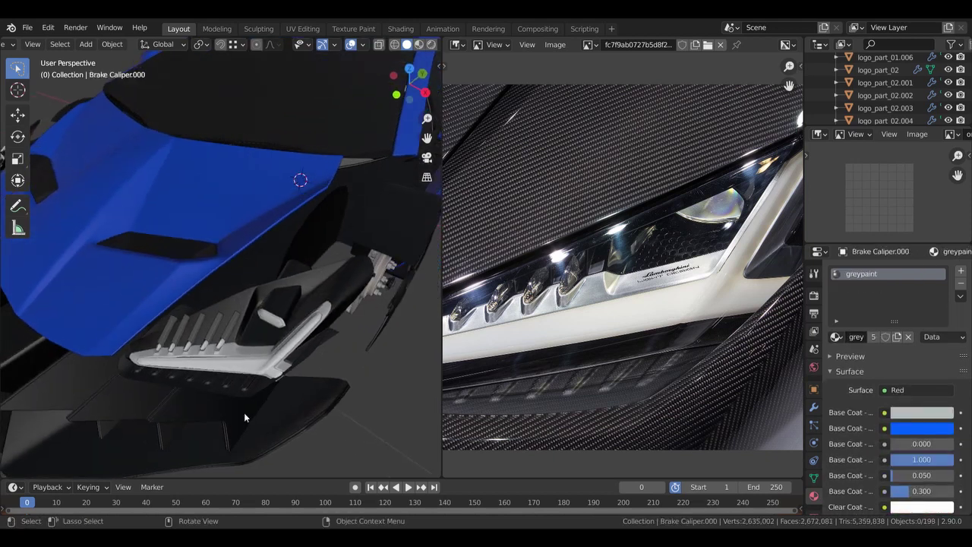
pyautogui.click(238, 419)
pyautogui.click(150, 391)
pyautogui.press('h')
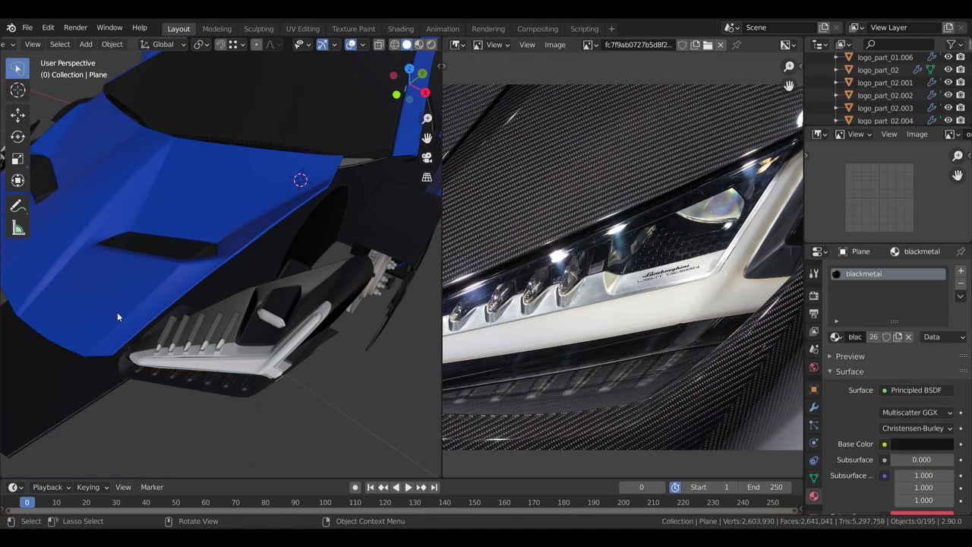
pyautogui.click(118, 316)
pyautogui.press('h')
pyautogui.click(159, 273)
pyautogui.press('h')
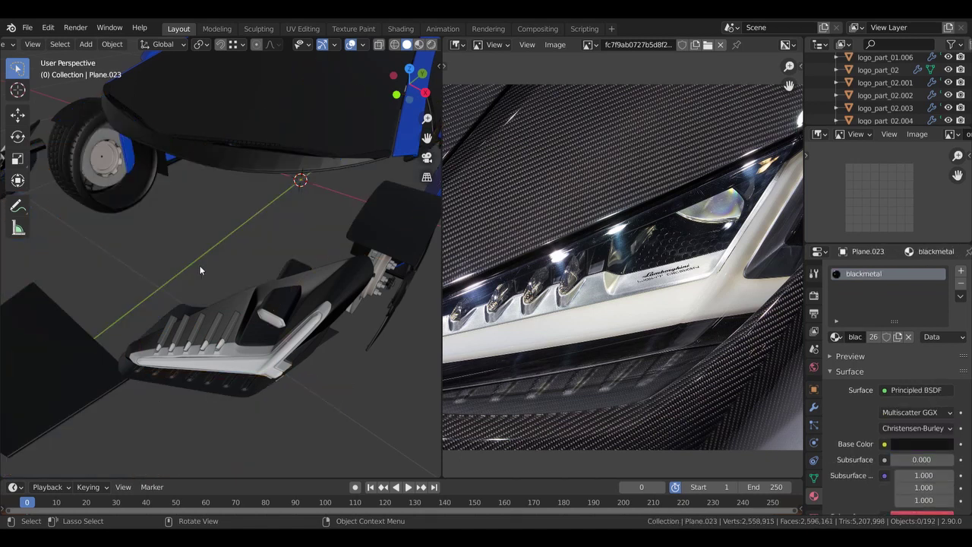
pyautogui.click(71, 341)
pyautogui.press('h')
pyautogui.moveTo(71, 341); pyautogui.dragTo(102, 302, button='middle')
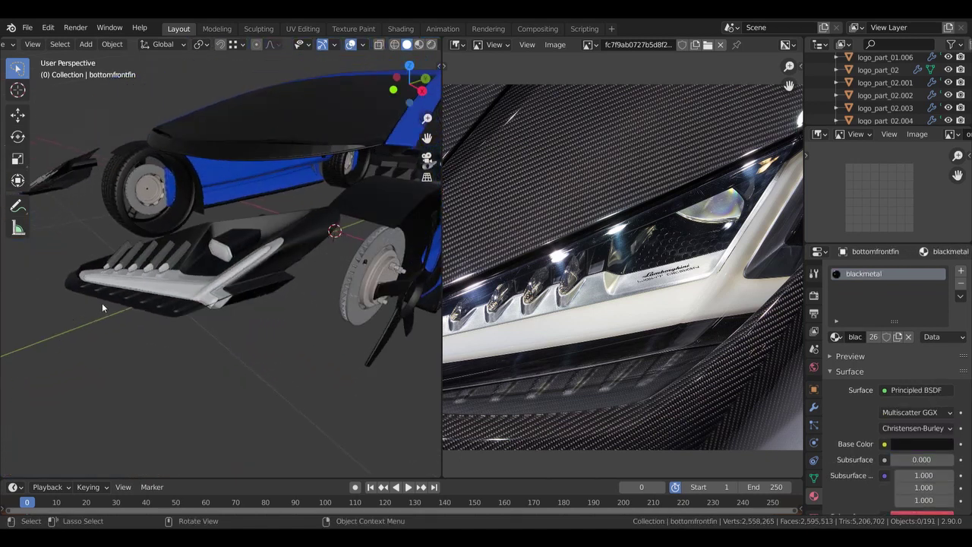
pyautogui.scroll(2, 206, 289)
# Step: Move the black housing panel aside and try moving the white trim, cancelling it
pyautogui.click(209, 285)
pyautogui.press('g')
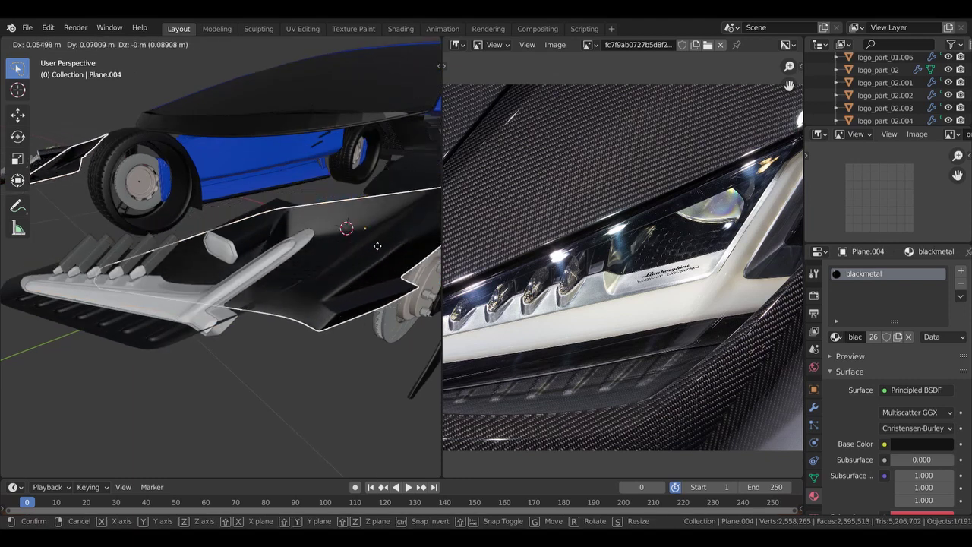
pyautogui.click(357, 289)
pyautogui.moveTo(357, 289); pyautogui.dragTo(261, 287, button='middle')
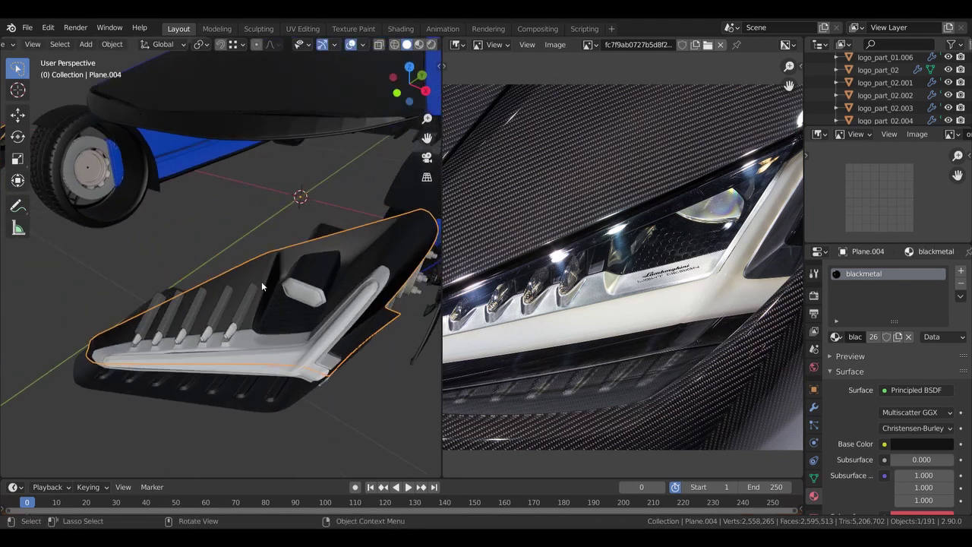
pyautogui.scroll(3, 324, 316)
pyautogui.keyDown('shift'); pyautogui.scroll(-2, 311, 323); pyautogui.keyUp('shift')
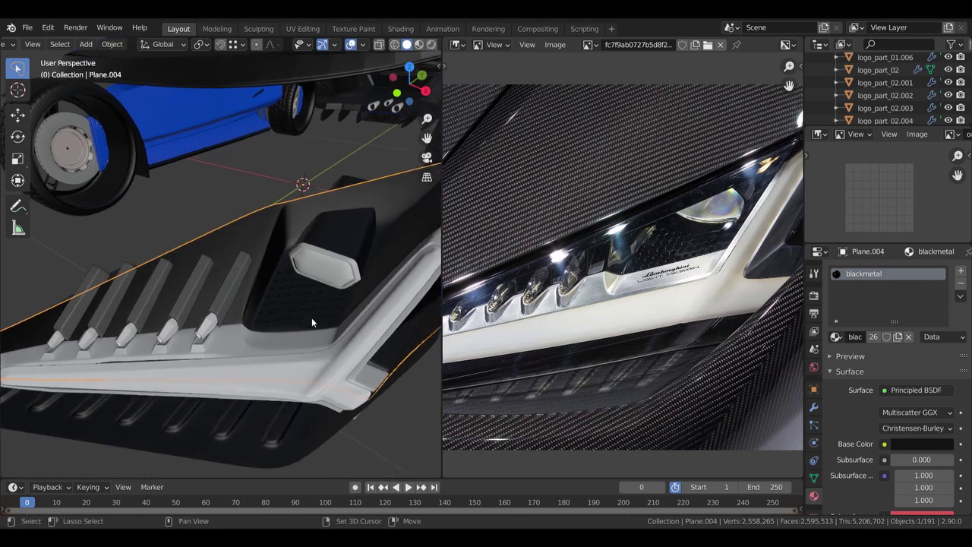
pyautogui.click(257, 340)
pyautogui.press('g')
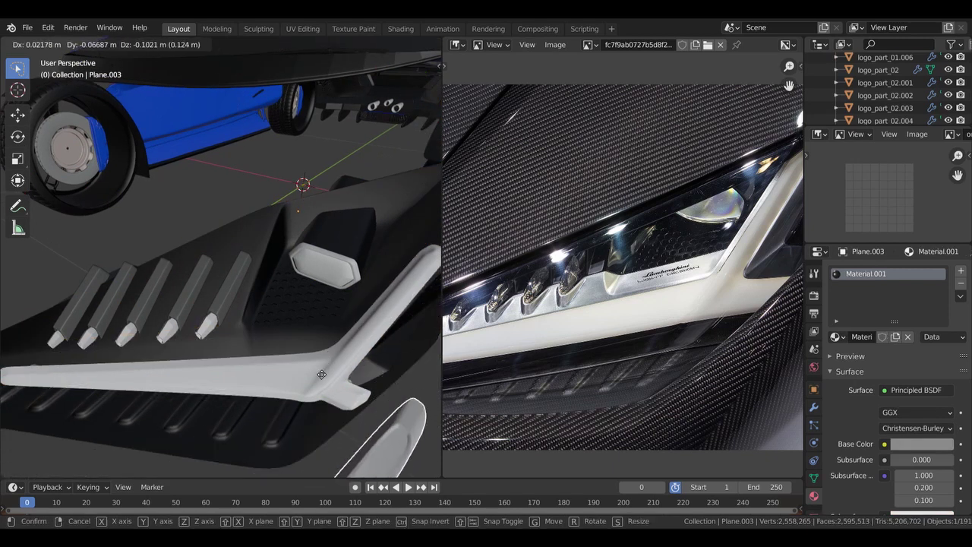
pyautogui.press('Escape')
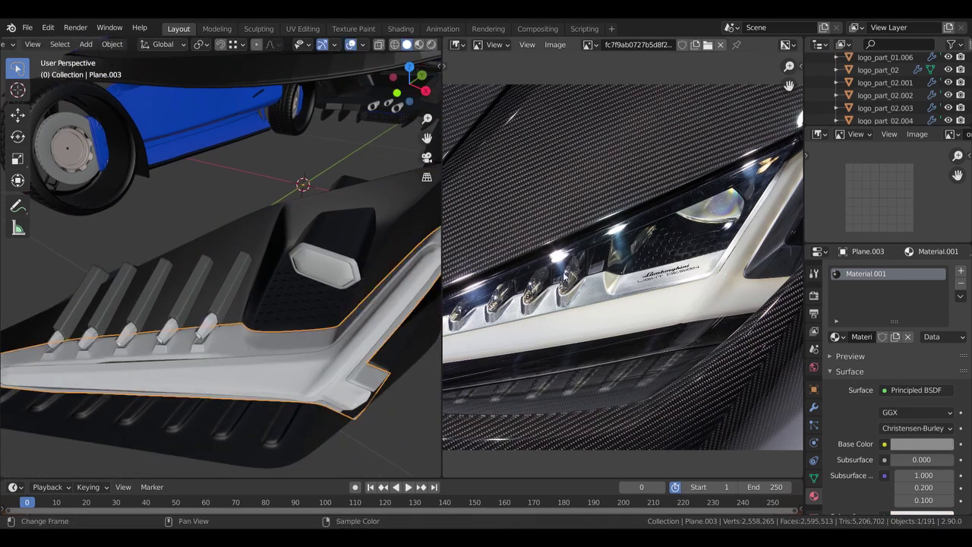
# Step: Delete the ridged glass strip and DRL bulbs, then inspect the black fin housing
pyautogui.click(274, 365)
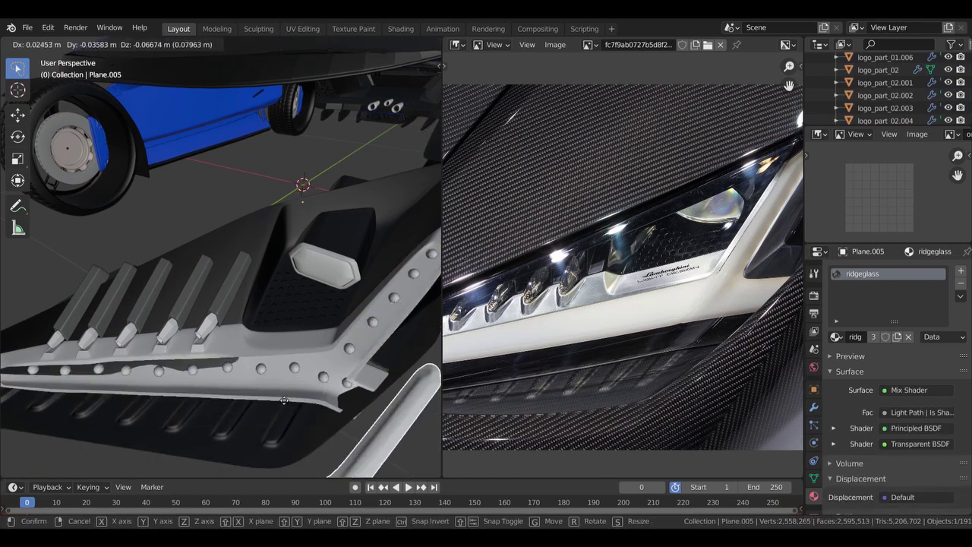
pyautogui.press('Delete')
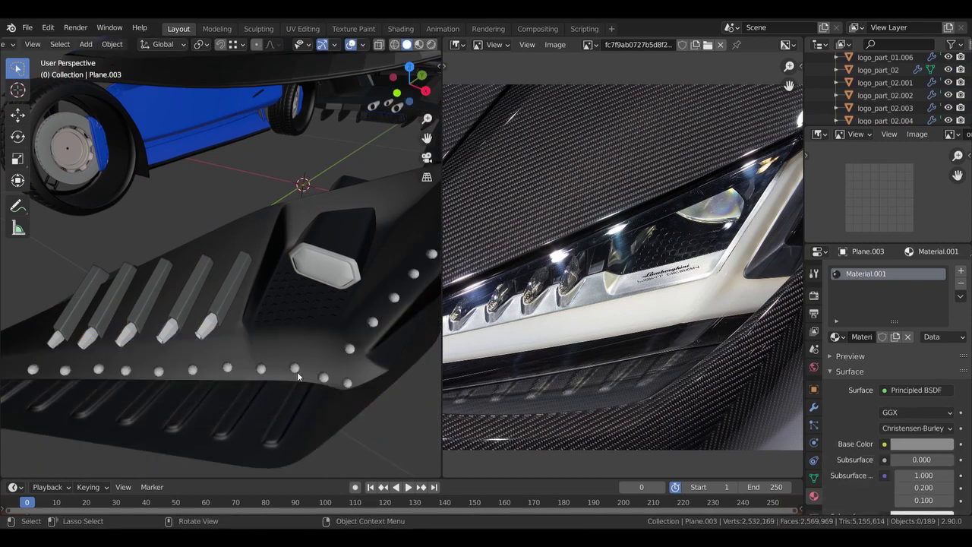
pyautogui.click(297, 371)
pyautogui.press('Delete')
pyautogui.moveTo(297, 371)
pyautogui.mouseDown(button='middle')
pyautogui.moveTo(300, 360)
pyautogui.moveTo(264, 344)
pyautogui.moveTo(284, 359)
pyautogui.mouseUp(button='middle')
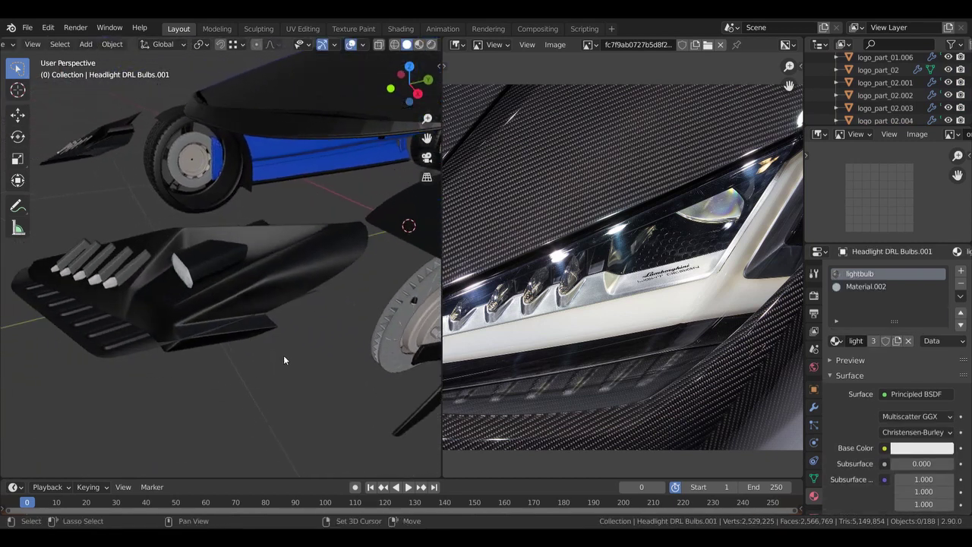
pyautogui.click(244, 336)
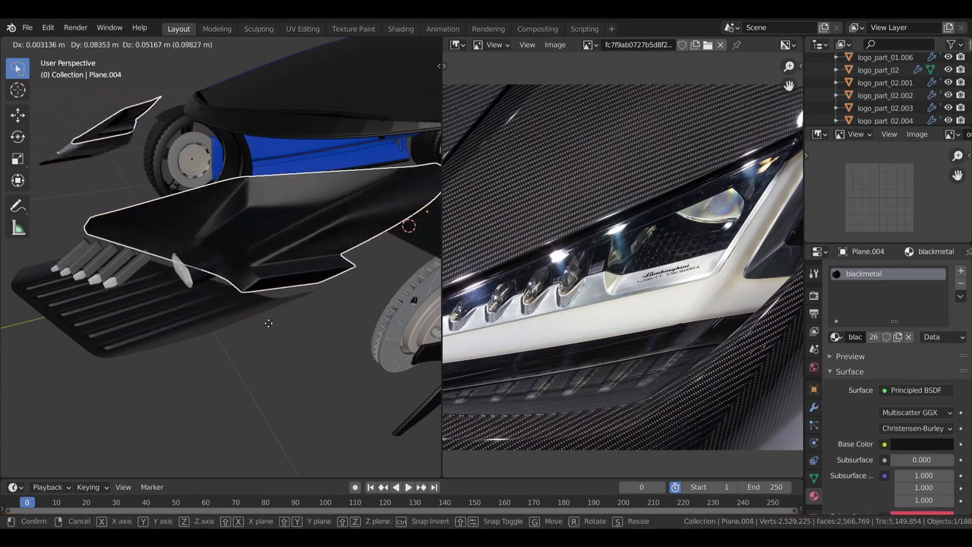
pyautogui.hotkey('alt', 'a')
pyautogui.moveTo(394, 344); pyautogui.dragTo(327, 298, button='middle')
pyautogui.scroll(5, 209, 317)
# Step: Inspect the main light casing and the lightbottom piece by selecting them
pyautogui.click(327, 298)
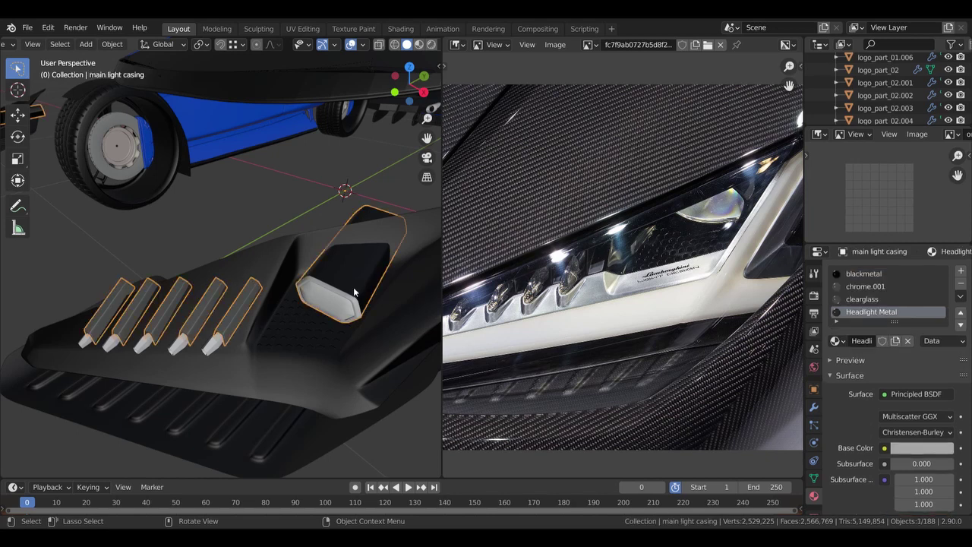
pyautogui.press('a')
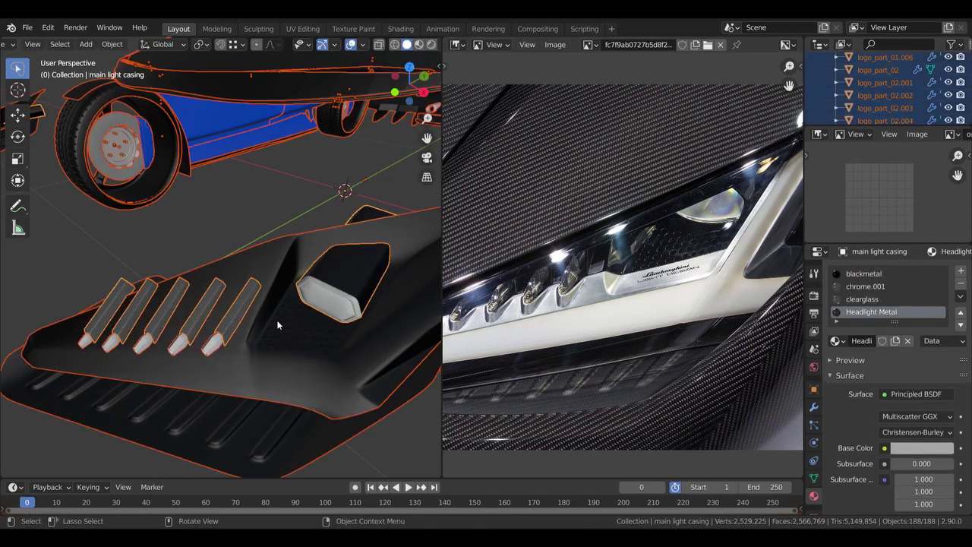
pyautogui.hotkey('alt', 'a')
pyautogui.moveTo(277, 320); pyautogui.dragTo(301, 319, button='middle')
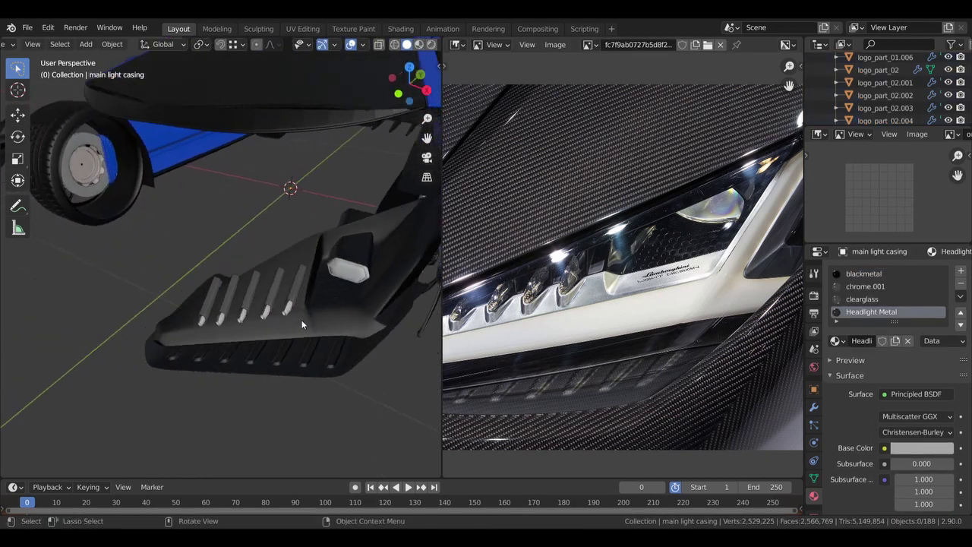
pyautogui.click(299, 351)
pyautogui.scroll(-2, 533, 324)
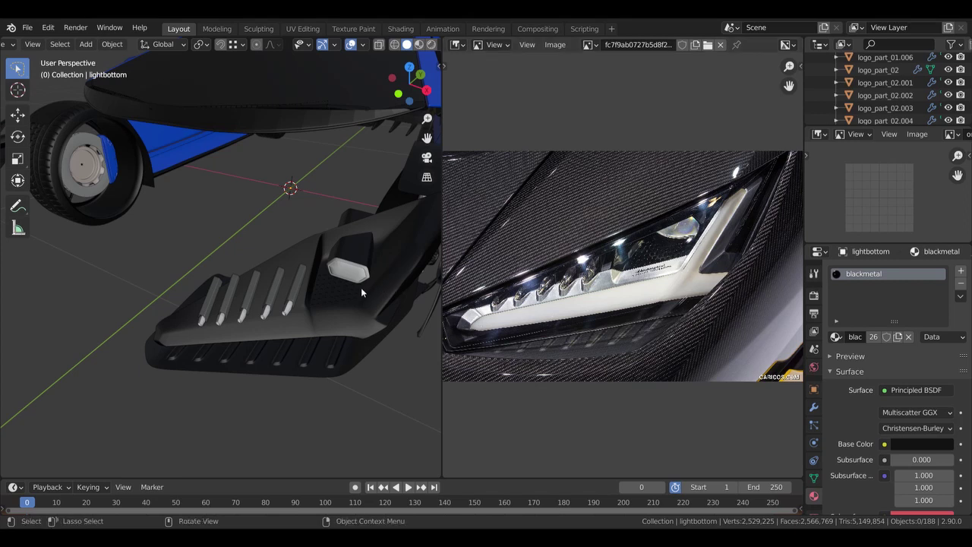
# Step: Unhide all parts, then hide only the clear headlight cover
pyautogui.hotkey('alt', 'h')
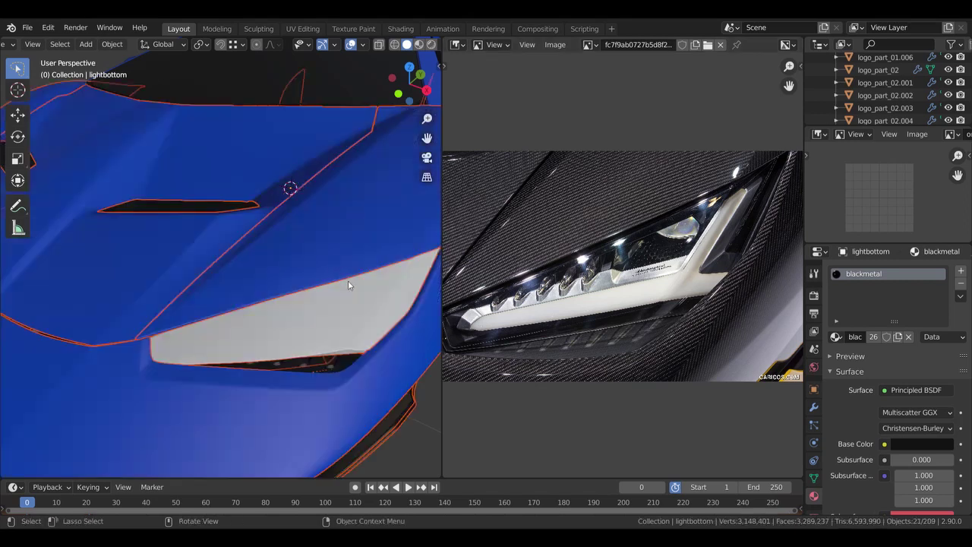
pyautogui.hotkey('alt', 'a')
pyautogui.click(350, 301)
pyautogui.press('h')
pyautogui.moveTo(381, 313); pyautogui.dragTo(384, 267, button='middle')
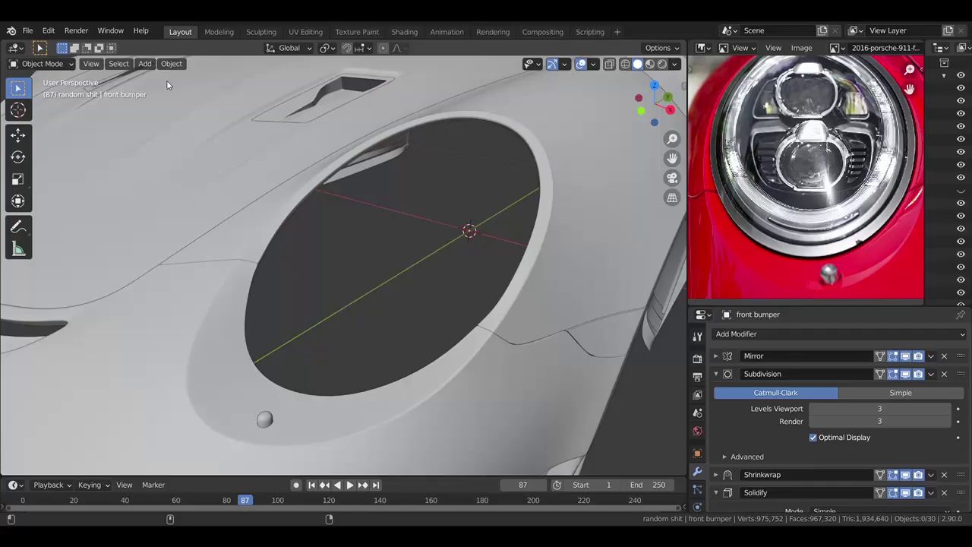
# Step: Duplicate the fender's edge ring around the opening and separate it into its own object
pyautogui.moveTo(869, 191); pyautogui.dragTo(872, 203, button='middle')
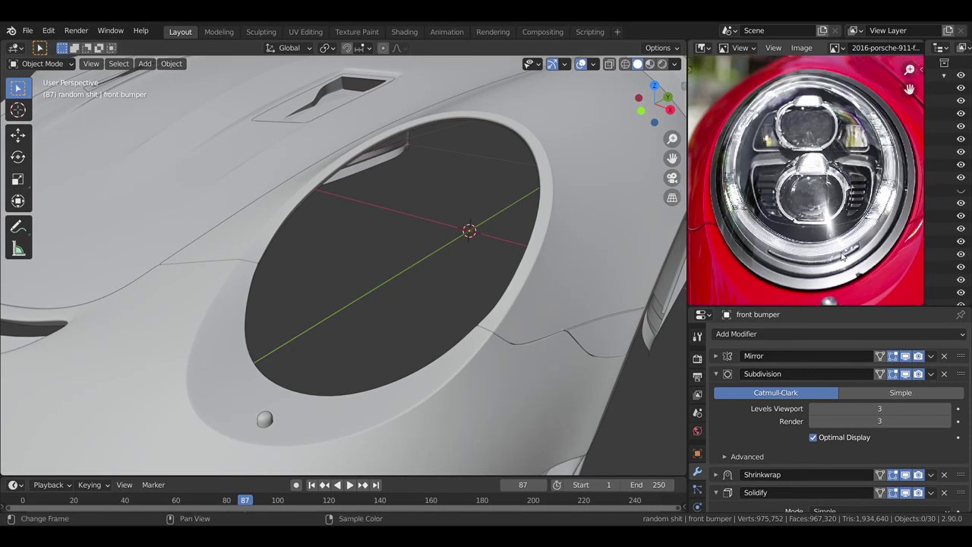
pyautogui.click(547, 215)
pyautogui.press('Tab')
pyautogui.hotkey('shift', 'd')
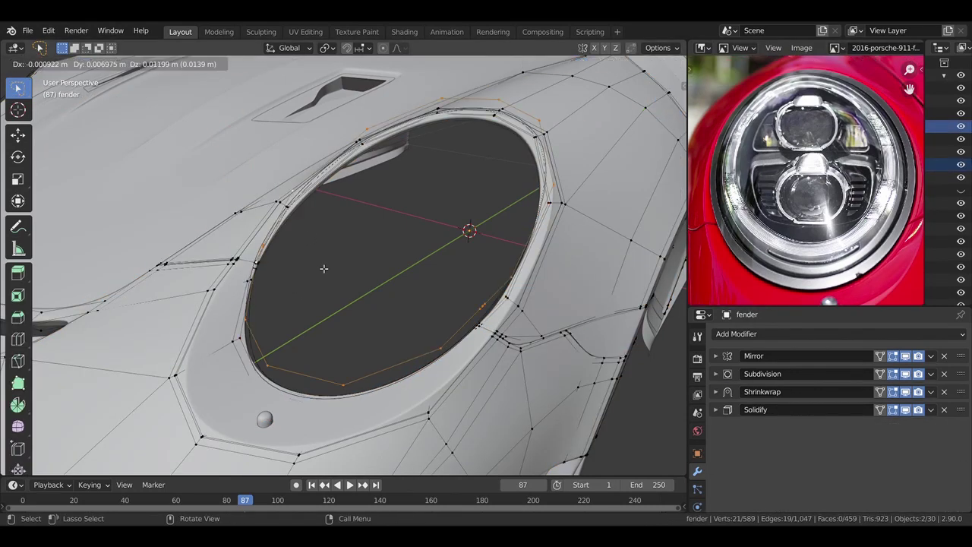
pyautogui.rightClick(325, 267)
pyautogui.press('p')
pyautogui.click(314, 291)
pyautogui.press('Tab')
pyautogui.click(256, 254)
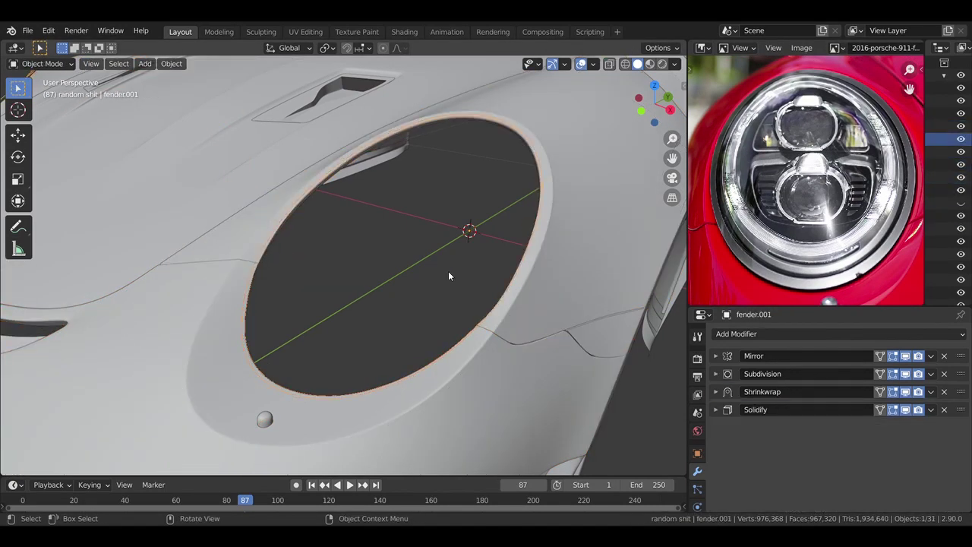
# Step: Remove the copy's Solidify modifier, isolate the ring, and delete its stray vertices
pyautogui.hotkey('ctrl', 'x')
pyautogui.hotkey('ctrl', 'x')
pyautogui.moveTo(532, 426); pyautogui.dragTo(490, 319, button='middle')
pyautogui.press('Tab')
pyautogui.press('KP_Divide')
pyautogui.scroll(5, 447, 323)
pyautogui.press('c')
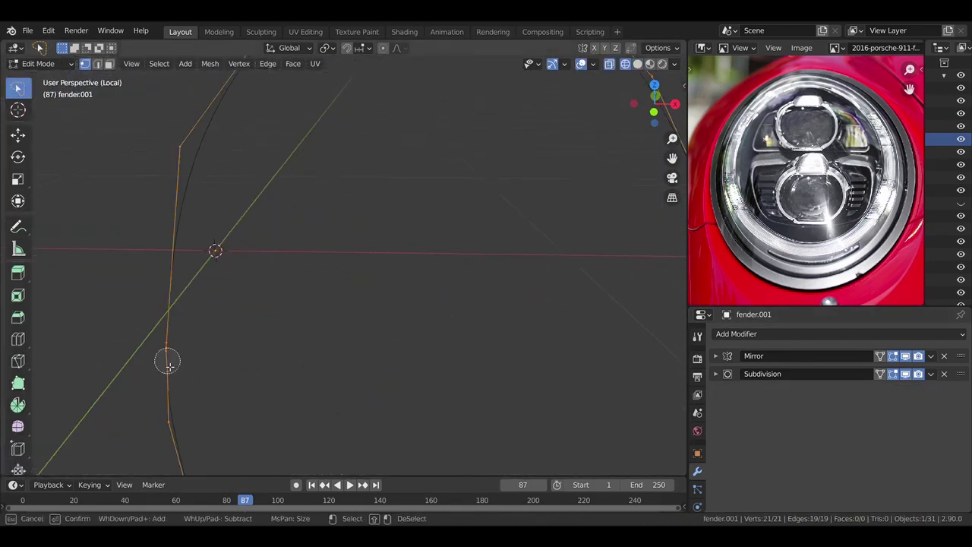
pyautogui.scroll(-2, 256, 408)
pyautogui.press('x')
pyautogui.click(402, 282)
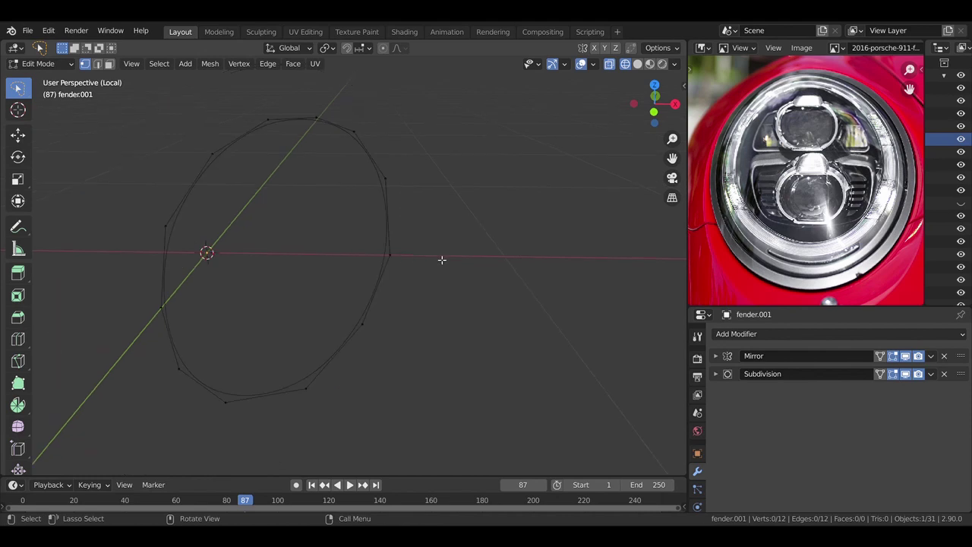
pyautogui.press('Tab')
pyautogui.press('KP_Divide')
pyautogui.press('Tab')
# Step: Extrude the opening's edge loop and scale it into a narrow lip
pyautogui.keyDown('ctrl'); pyautogui.rightClick(169, 290); pyautogui.keyUp('ctrl')
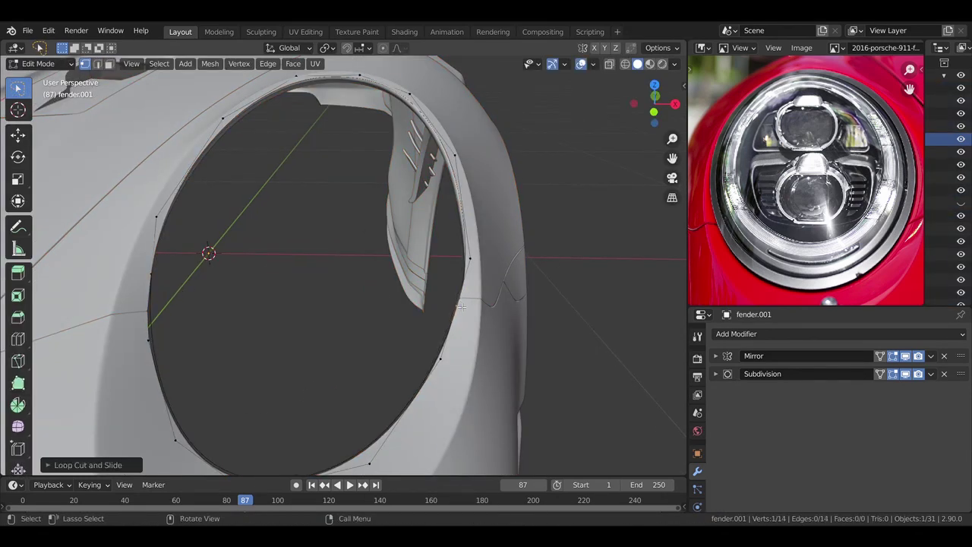
pyautogui.press('a')
pyautogui.press('e')
pyautogui.click(528, 265)
pyautogui.moveTo(527, 265); pyautogui.dragTo(456, 319, button='middle')
pyautogui.press('KP_1')
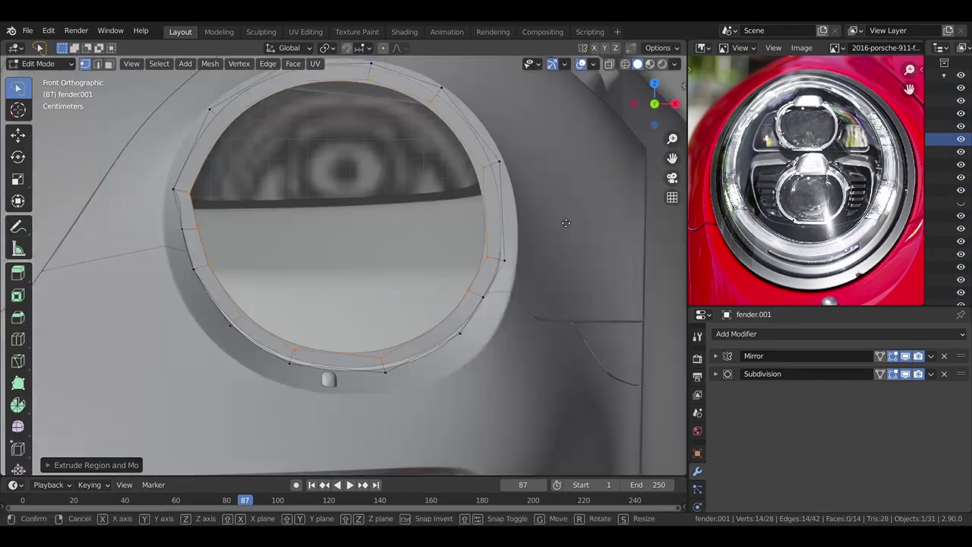
pyautogui.press('KP_3')
pyautogui.press('g')
pyautogui.click(519, 160)
# Step: Select one edge of the ring and delete it
pyautogui.moveTo(519, 160); pyautogui.dragTo(293, 306, button='middle')
pyautogui.scroll(3, 233, 317)
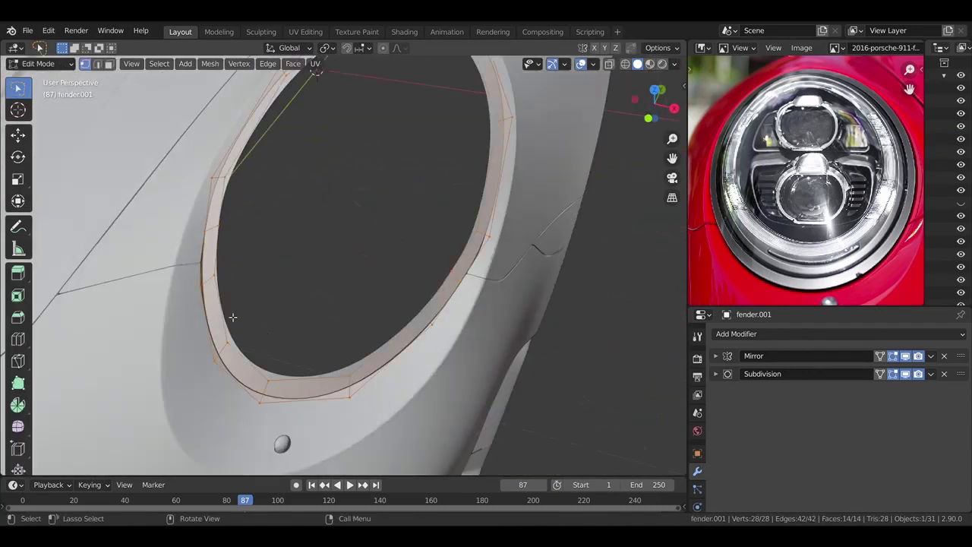
pyautogui.click(207, 277)
pyautogui.press('g')
pyautogui.rightClick(188, 275)
pyautogui.hotkey('ctrl', 'x')
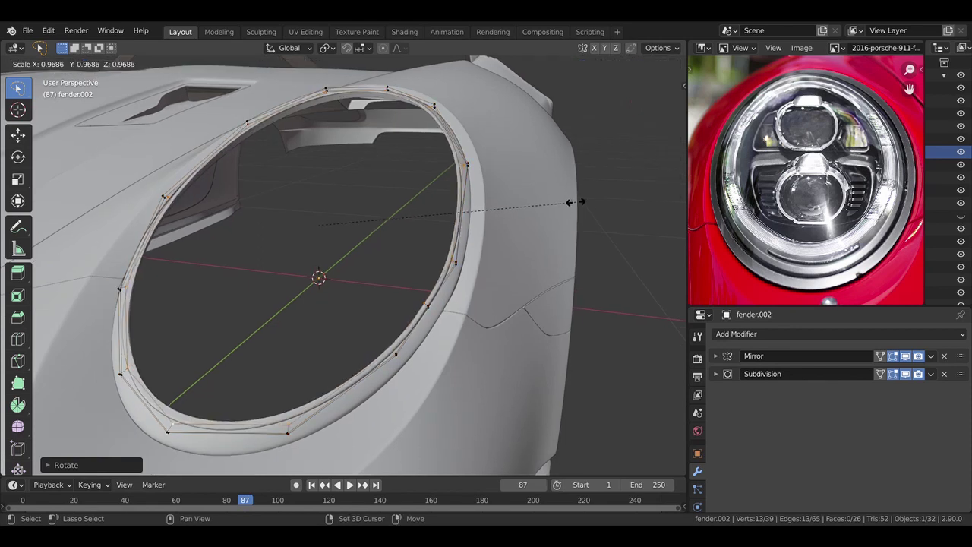
# Step: Scale fender.002's ring along the Y axis in Edit Mode
pyautogui.press('Escape')
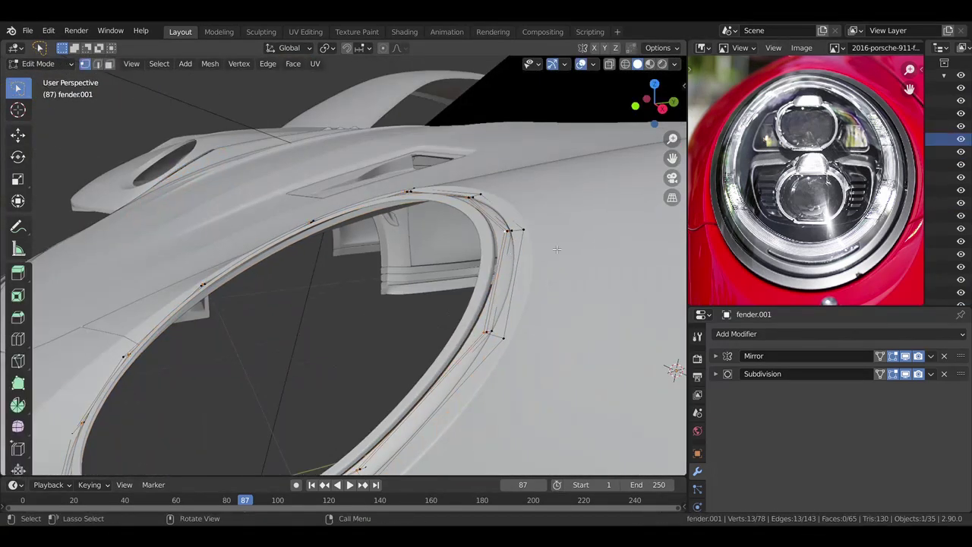
pyautogui.press('Tab')
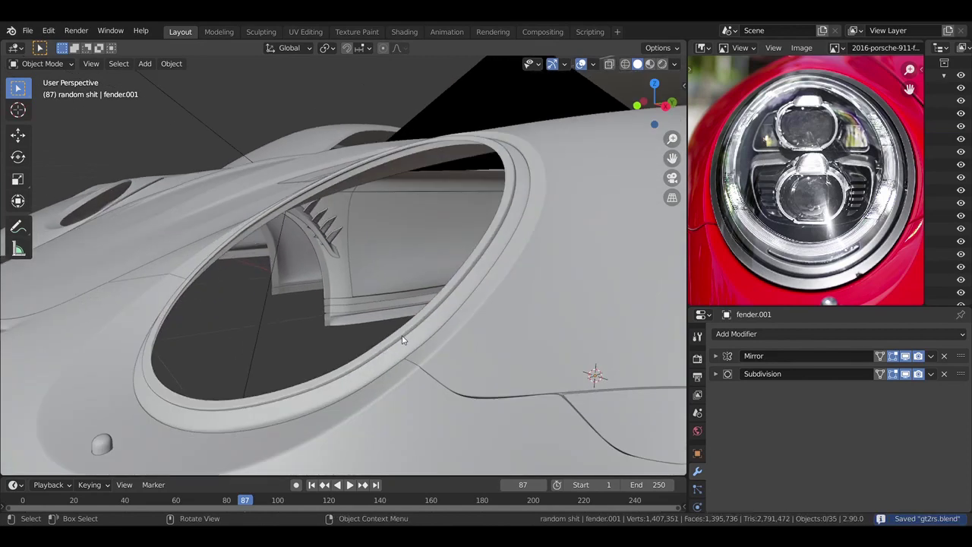
pyautogui.press('Tab')
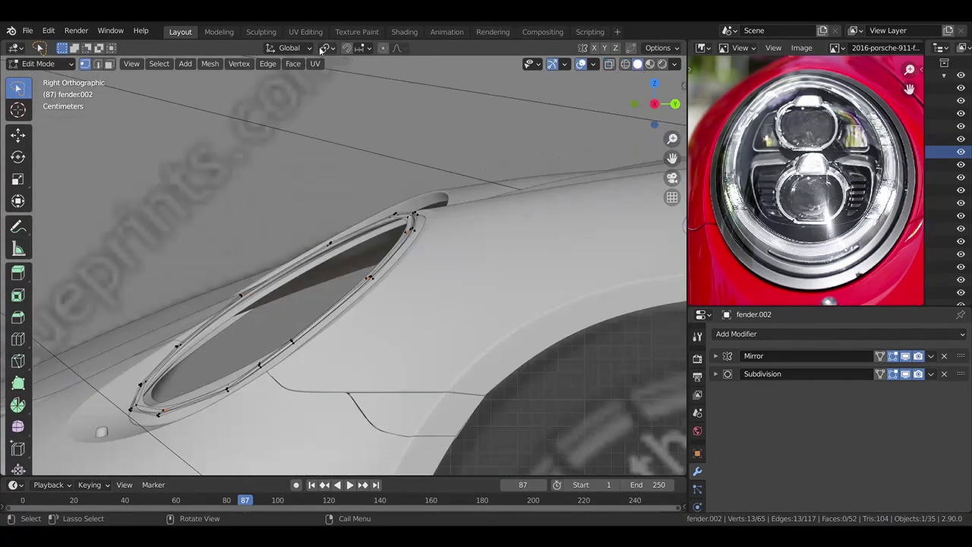
pyautogui.press('s')
pyautogui.press('y')
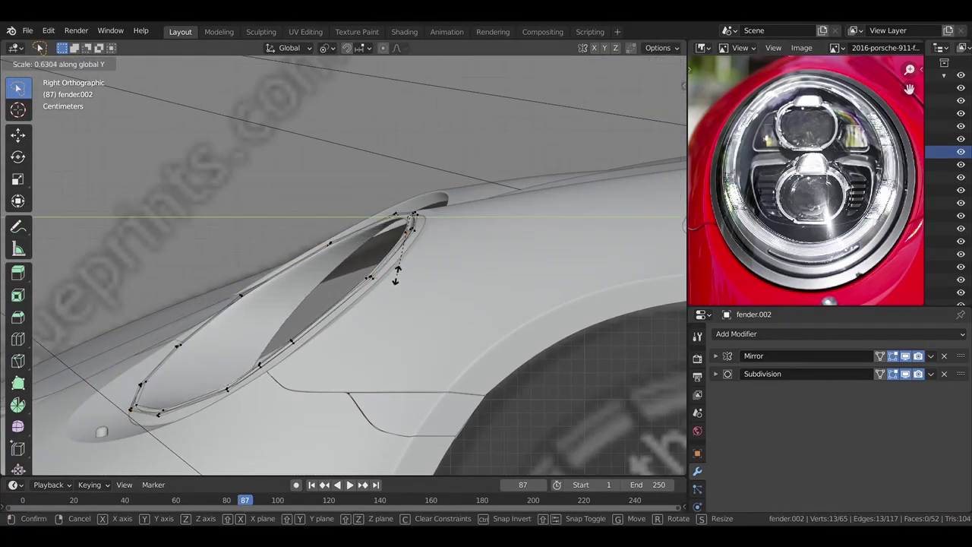
pyautogui.click(440, 284)
pyautogui.moveTo(450, 306); pyautogui.dragTo(439, 308, button='middle')
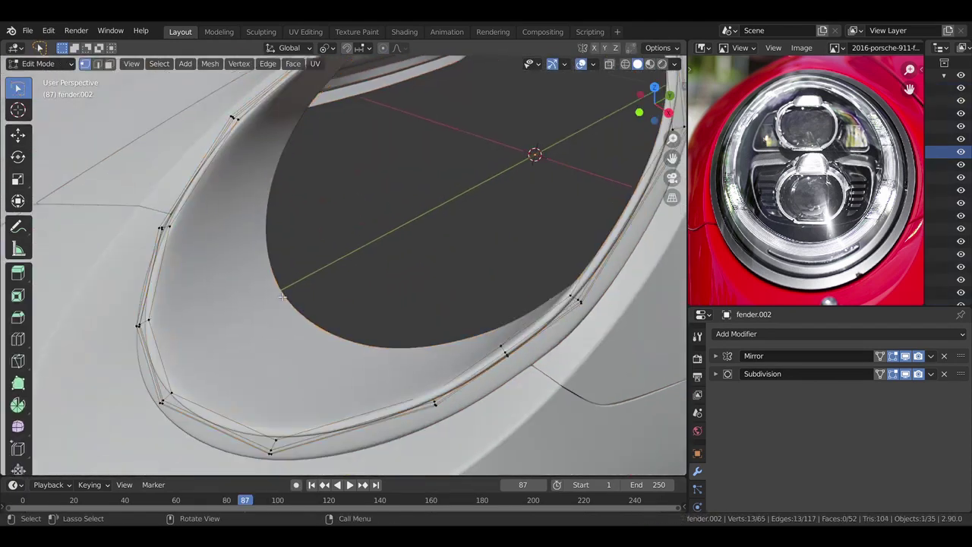
# Step: Turn on X-ray and slide and move the ring to fit the headlight opening
pyautogui.press('g')
pyautogui.press('g')
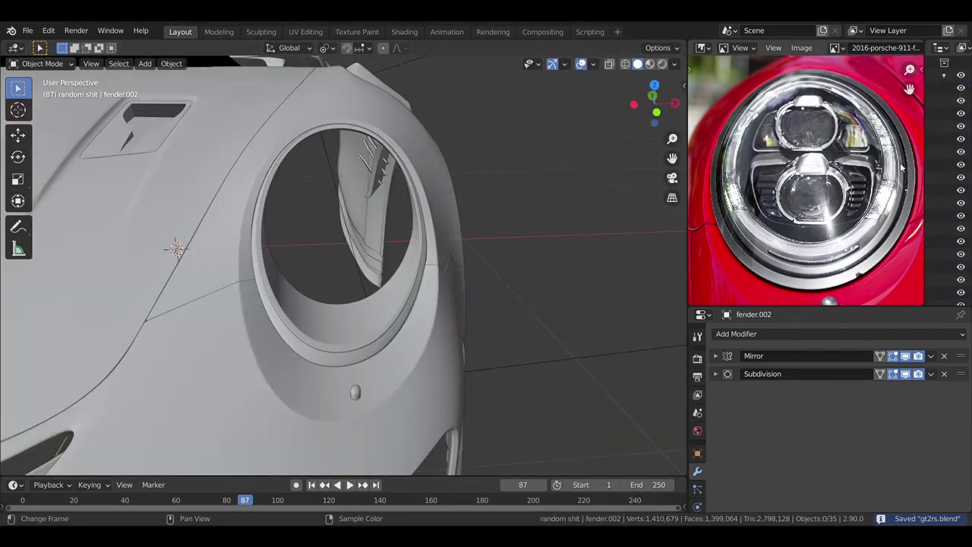
pyautogui.press('Tab')
pyautogui.hotkey('alt', 'z')
pyautogui.press('g')
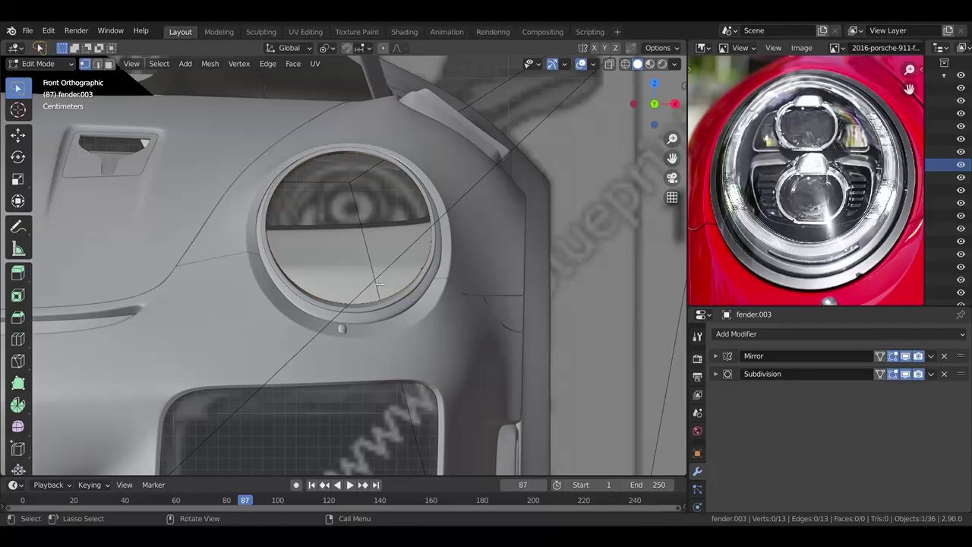
pyautogui.press('s')
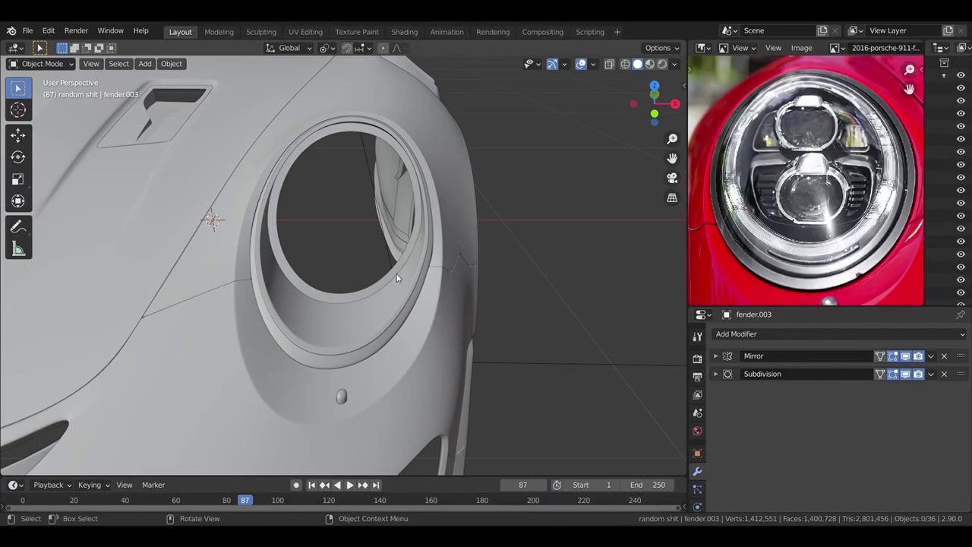
# Step: Add a Solidify modifier to the trim ring with -0.003 m thickness
pyautogui.click(736, 334)
pyautogui.click(722, 265)
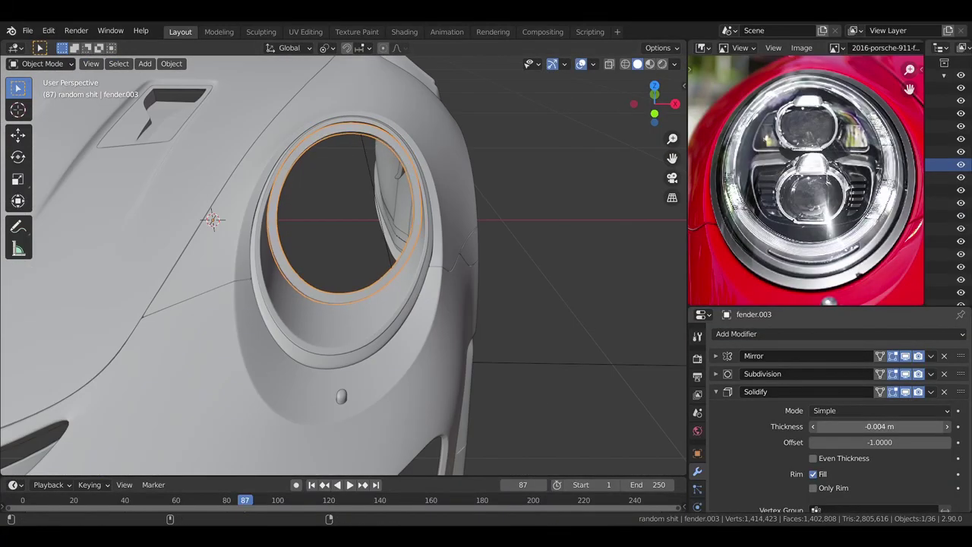
pyautogui.moveTo(879, 426); pyautogui.dragTo(889, 426)
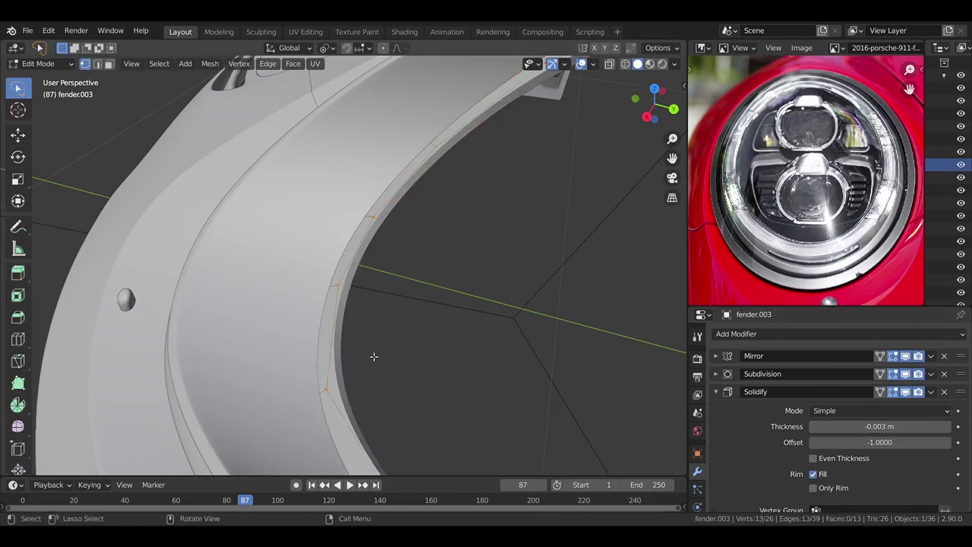
# Step: Separate the selected inner sleeve into fender.004 and remove its Solidify modifier
pyautogui.press('p')
pyautogui.click(521, 267)
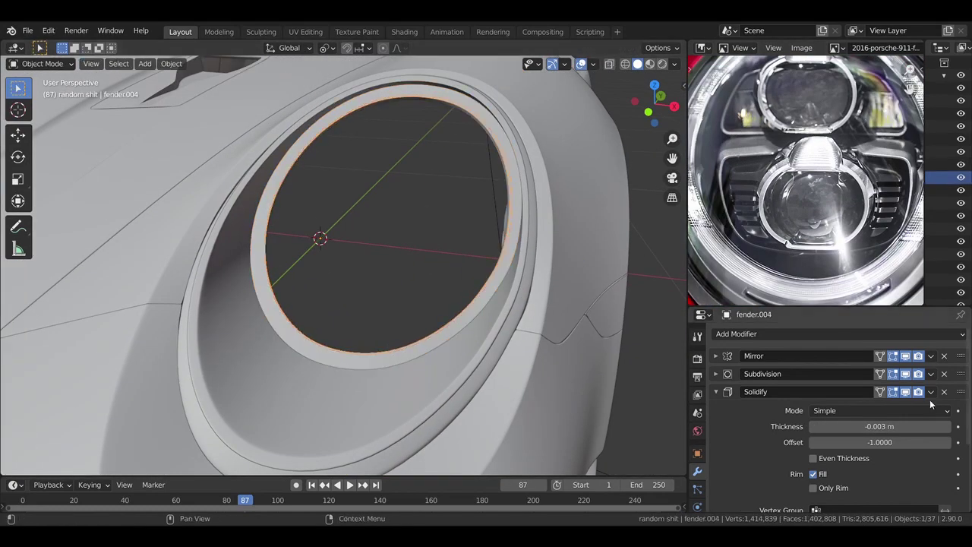
pyautogui.hotkey('ctrl', 'x')
pyautogui.press('Tab')
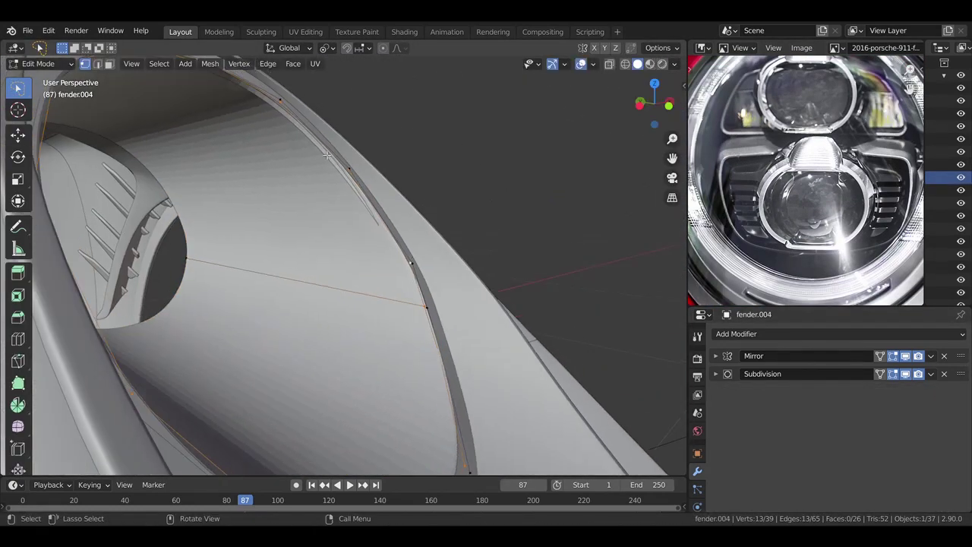
# Step: Loop-cut and slightly scale the sleeve, shade it smooth, and save the file
pyautogui.click(327, 48)
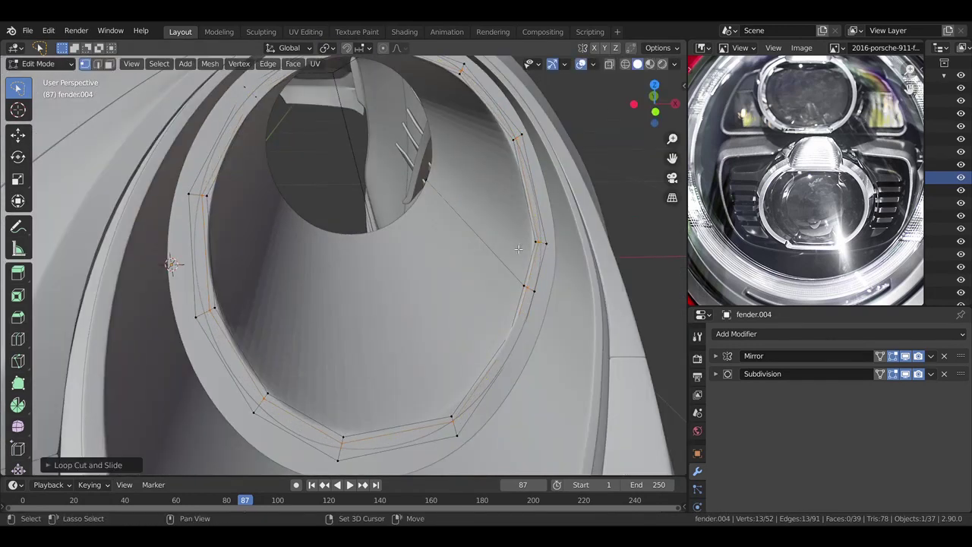
pyautogui.hotkey('ctrl', 'r')
pyautogui.click(413, 228)
pyautogui.rightClick(305, 293)
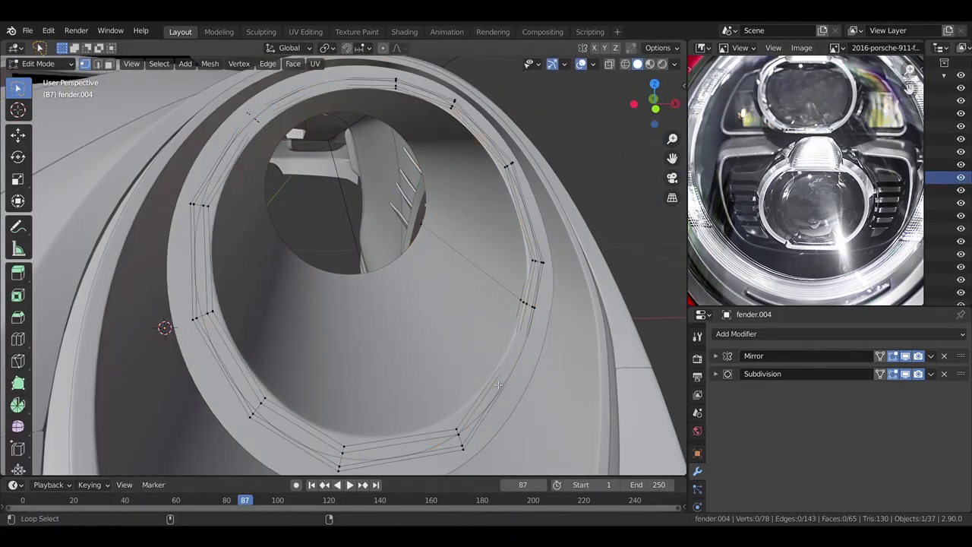
pyautogui.press('s')
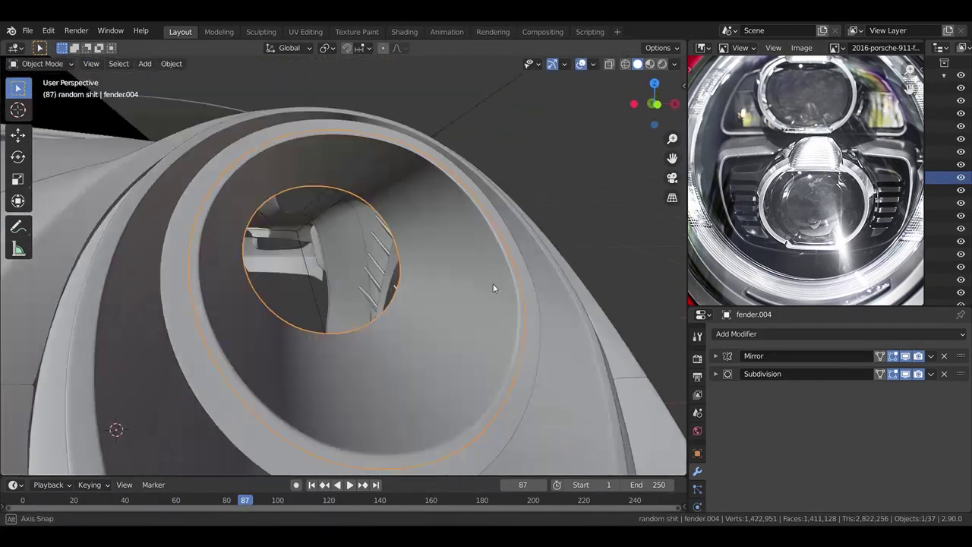
pyautogui.hotkey('ctrl', 's')
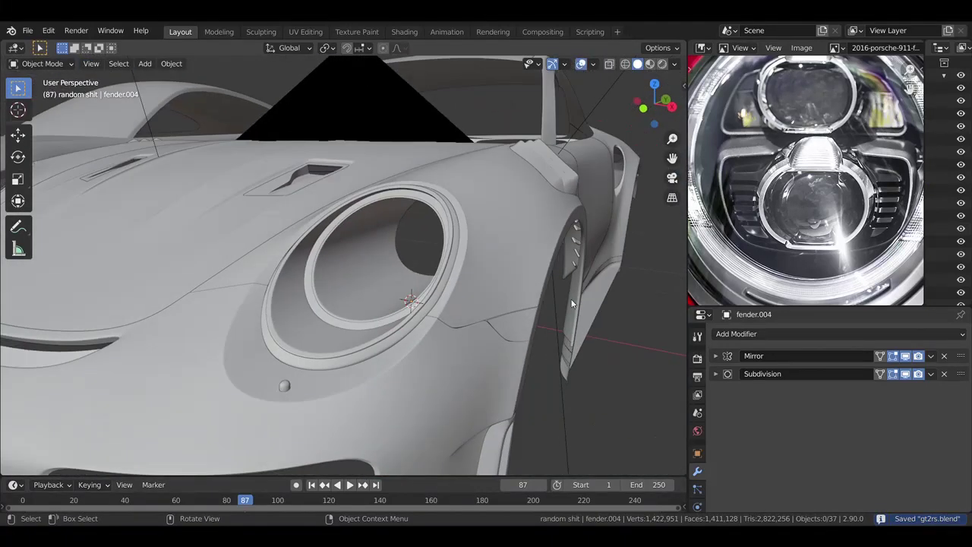
# Step: Select the headlight ring, orbit around it and extrude its edge loop
pyautogui.click(331, 320)
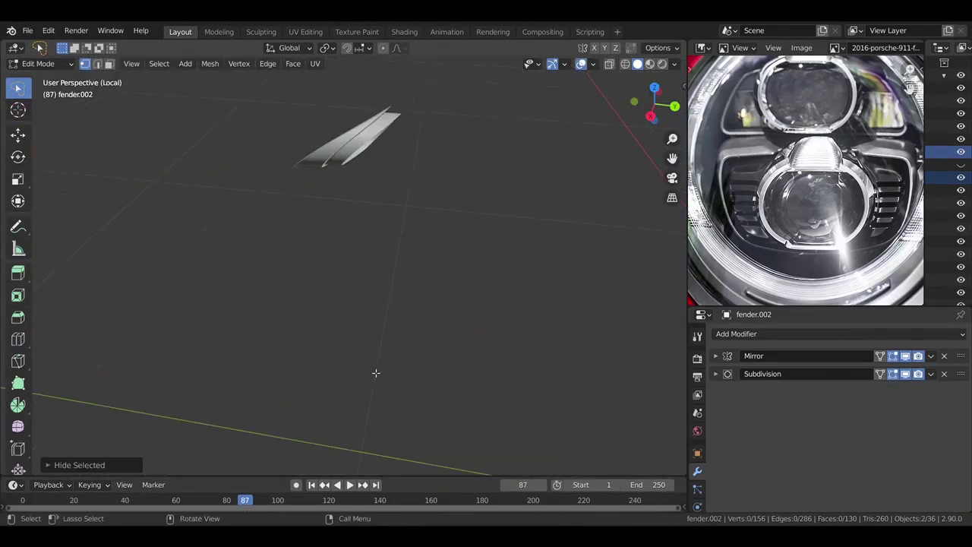
pyautogui.moveTo(378, 373); pyautogui.dragTo(456, 319, button='middle')
pyautogui.scroll(3, 518, 247)
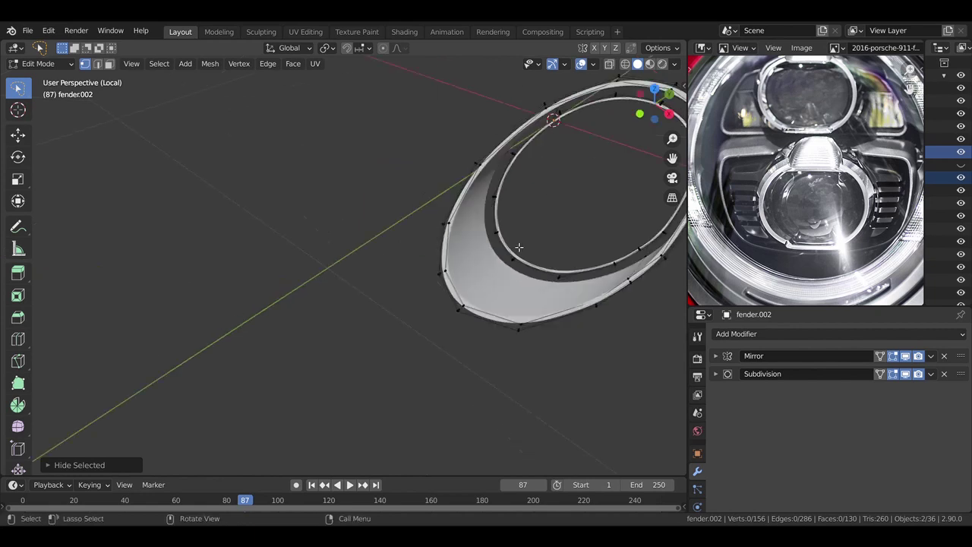
pyautogui.press('z')
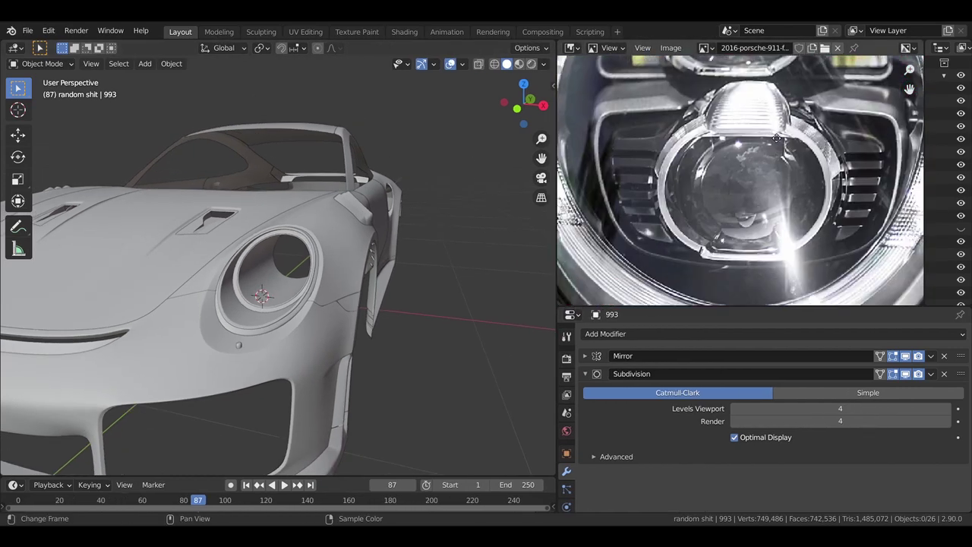
# Step: Add a view-aligned circle scaled to lens size with a Mirror modifier
pyautogui.scroll(2, 741, 180)
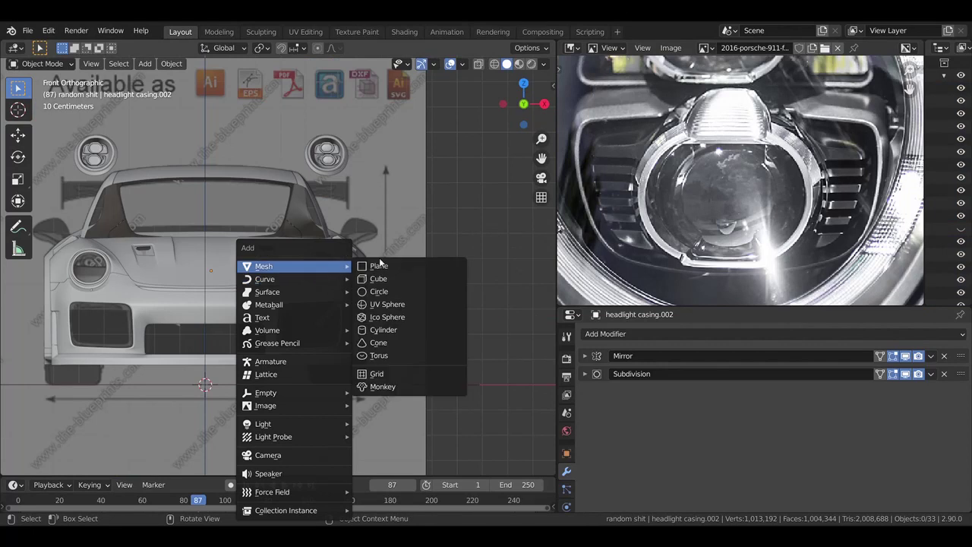
pyautogui.click(377, 289)
pyautogui.click(183, 331)
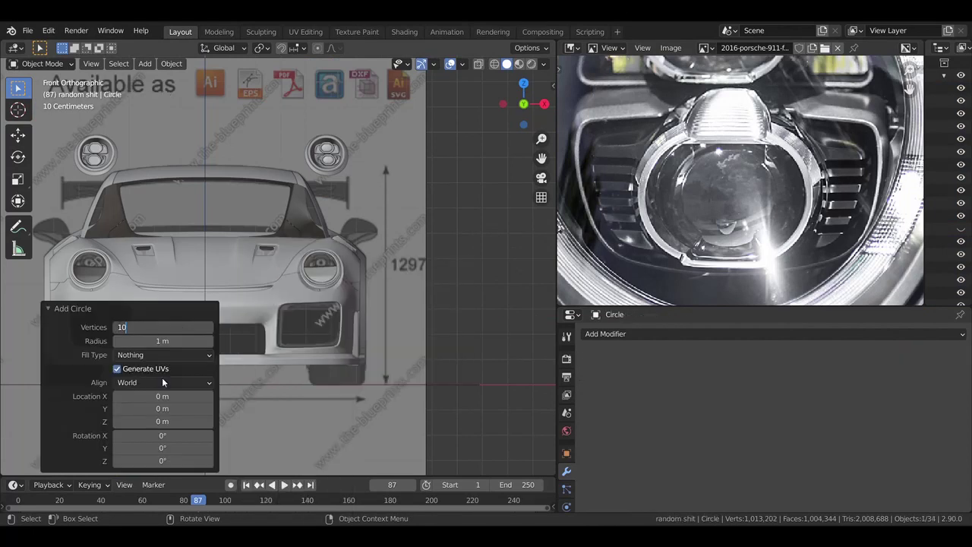
pyautogui.click(126, 412)
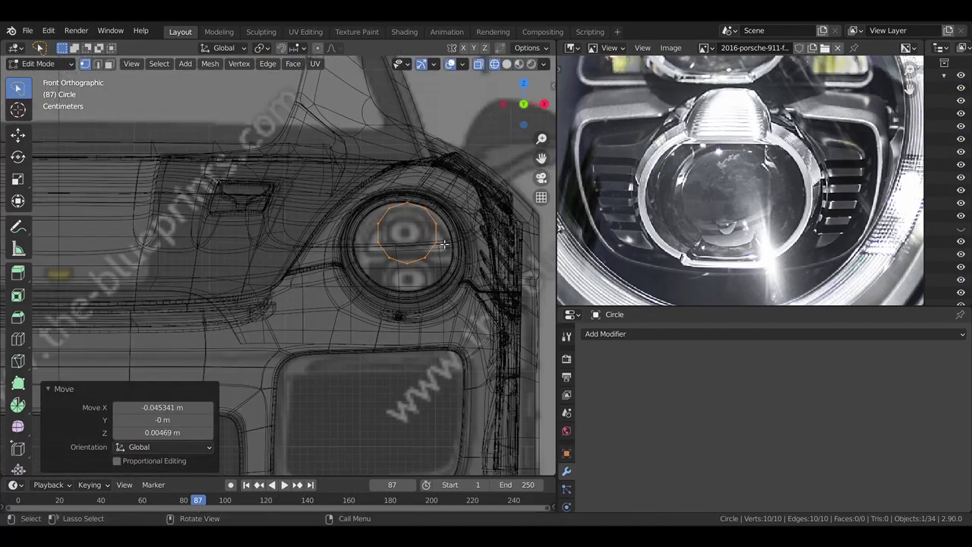
pyautogui.press('s')
pyautogui.click(439, 242)
pyautogui.click(646, 334)
pyautogui.click(669, 199)
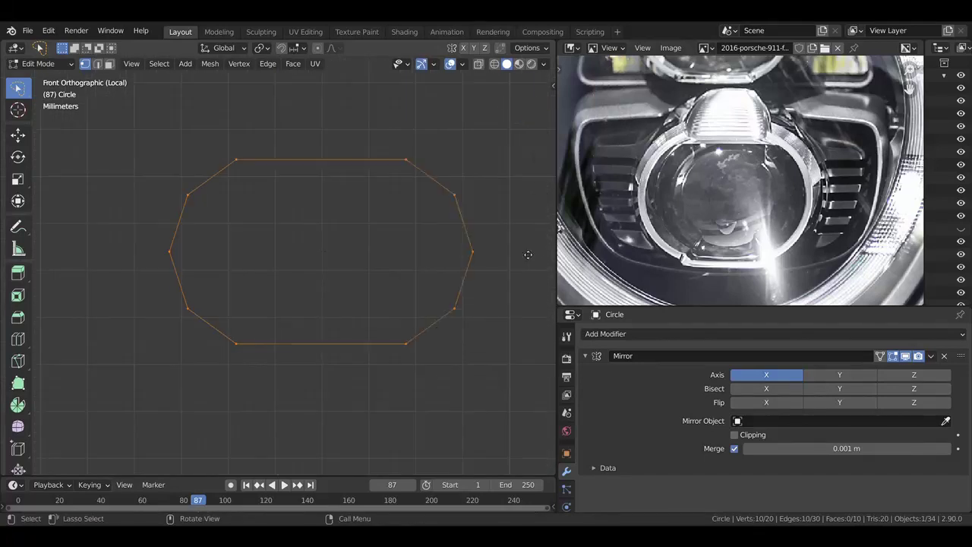
# Step: Extrude and scale the circle's edges into a ring and cut vertices into its top edge
pyautogui.press('e')
pyautogui.press('s')
pyautogui.click(541, 256)
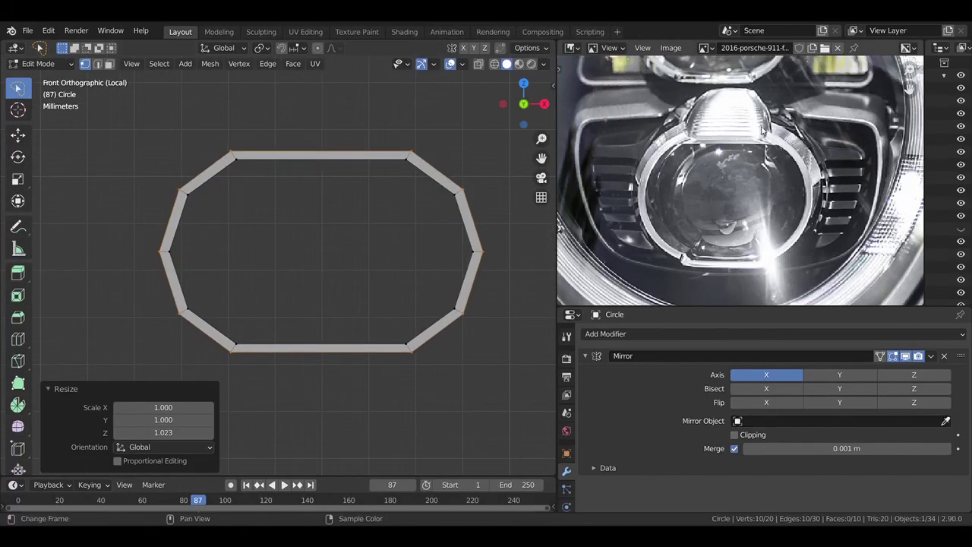
pyautogui.hotkey('ctrl', 'r')
pyautogui.click(354, 157)
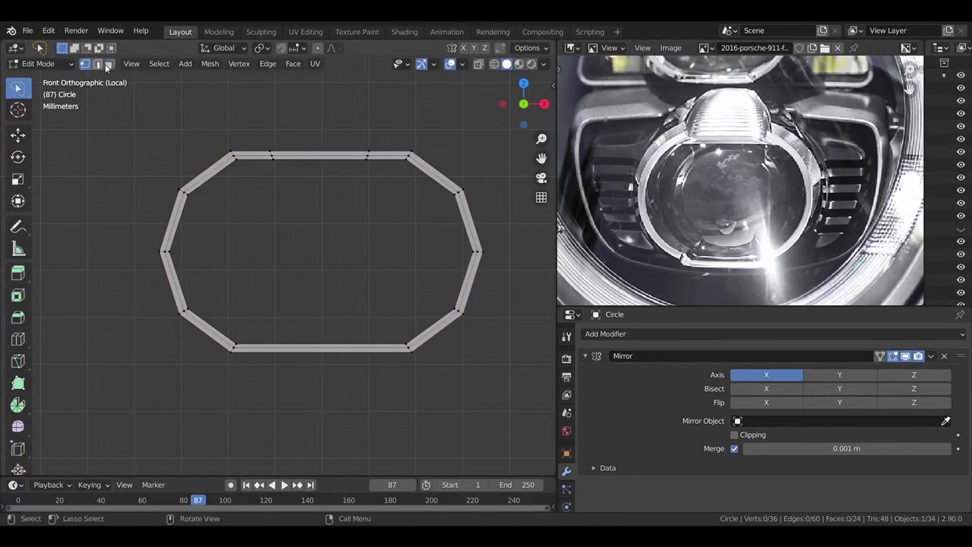
pyautogui.moveTo(224, 89); pyautogui.dragTo(364, 243, button='middle')
pyautogui.scroll(-3, 716, 191)
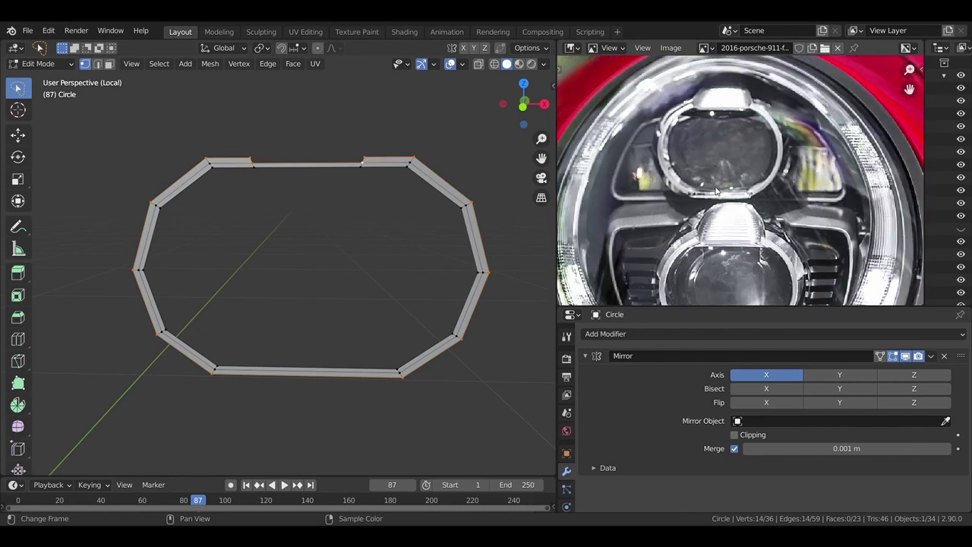
pyautogui.scroll(3, 717, 191)
pyautogui.moveTo(441, 190); pyautogui.dragTo(499, 164, button='middle')
# Step: Pull the ring edges backward into depth, scale them, and add loop cuts near the edge
pyautogui.click(296, 213)
pyautogui.moveTo(296, 213); pyautogui.dragTo(198, 175, button='middle')
pyautogui.press('s')
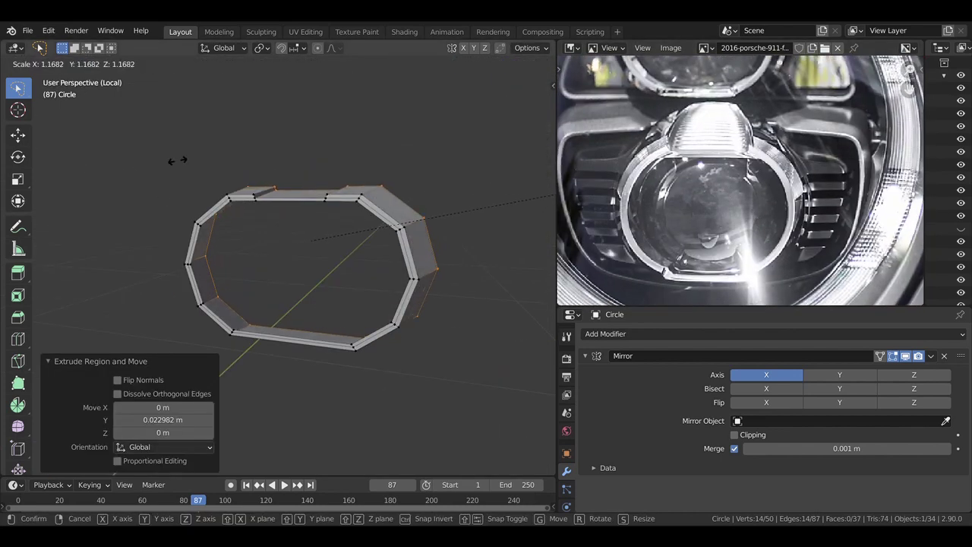
pyautogui.click(414, 239)
pyautogui.hotkey('ctrl', '1')
pyautogui.moveTo(415, 239); pyautogui.dragTo(462, 247, button='middle')
pyautogui.hotkey('ctrl', 'r')
pyautogui.click(425, 228)
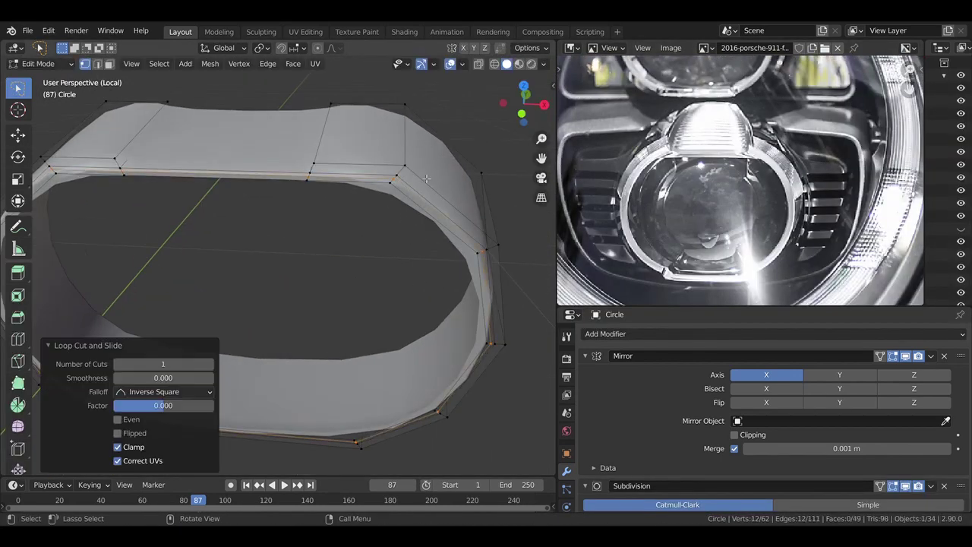
pyautogui.scroll(3, 457, 158)
# Step: Move the left rim edge loop into place along one axis and save the file
pyautogui.press('Tab')
pyautogui.scroll(-3, 388, 208)
pyautogui.press('Tab')
pyautogui.moveTo(388, 208); pyautogui.dragTo(357, 193, button='middle')
pyautogui.keyDown('alt'); pyautogui.click(274, 224); pyautogui.keyUp('alt')
pyautogui.press('g')
pyautogui.click(279, 228)
pyautogui.scroll(-2, 364, 190)
pyautogui.press('Tab')
pyautogui.hotkey('ctrl', 's')
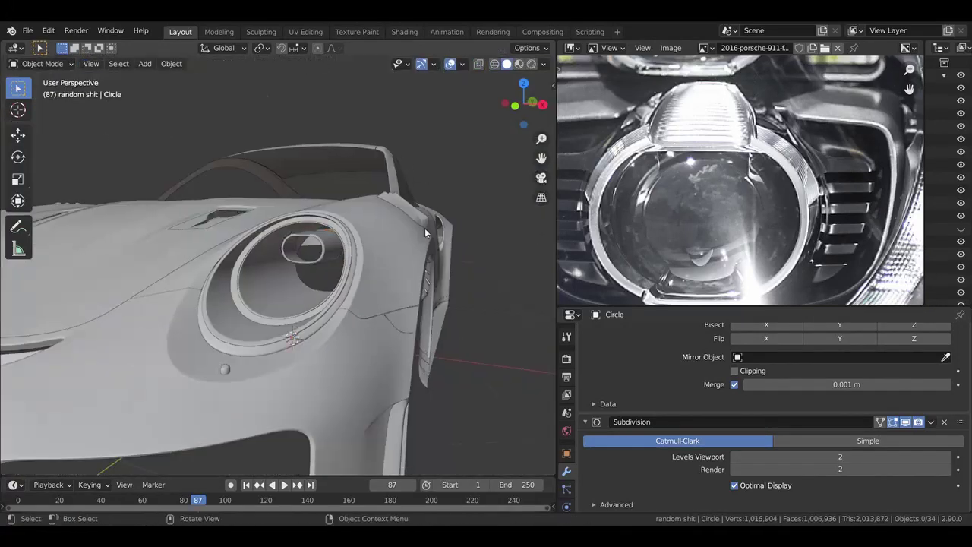
# Step: Add eight loop cuts along the tube, scale it on Y, and push inset faces into ridges
pyautogui.moveTo(426, 244); pyautogui.dragTo(460, 227, button='middle')
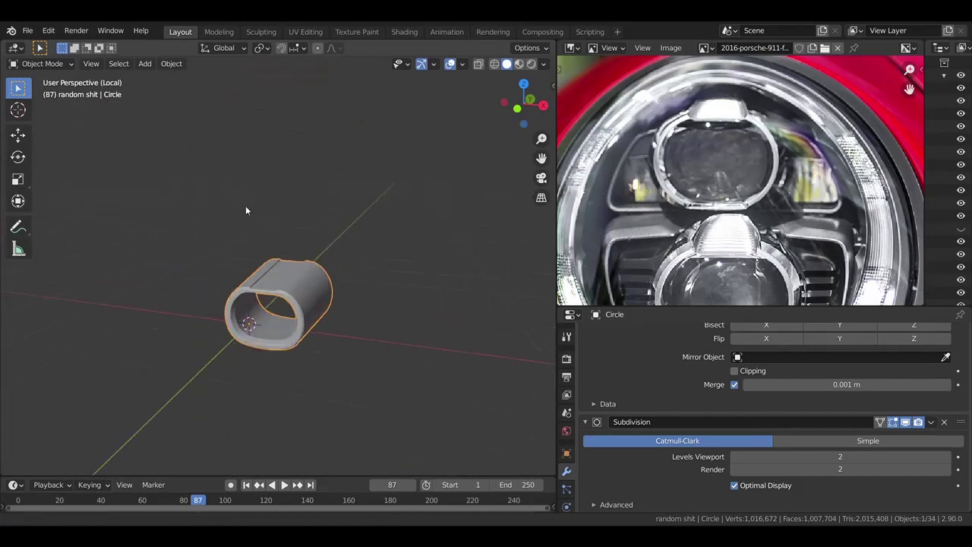
pyautogui.click(409, 279)
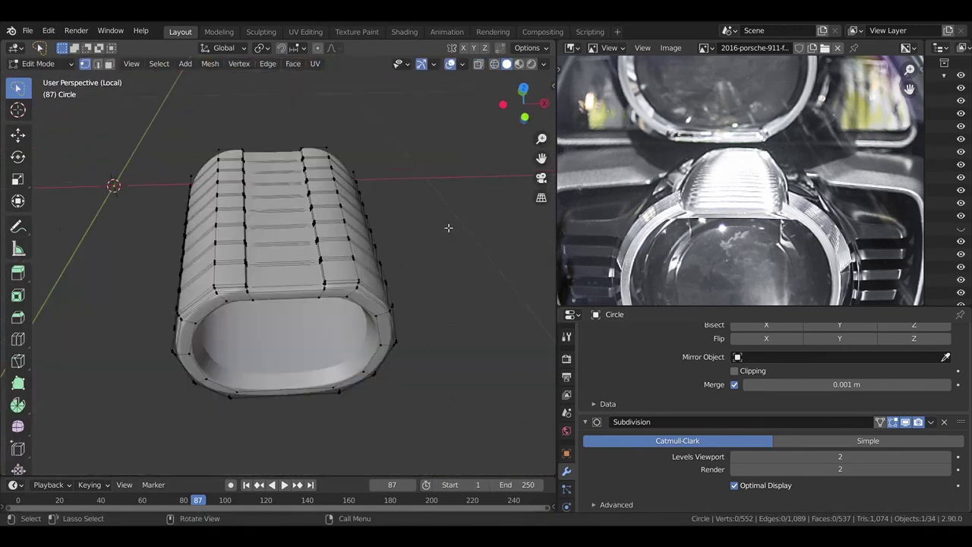
pyautogui.scroll(5, 388, 247)
pyautogui.press('2')
pyautogui.keyDown('alt'); pyautogui.click(325, 343); pyautogui.keyUp('alt')
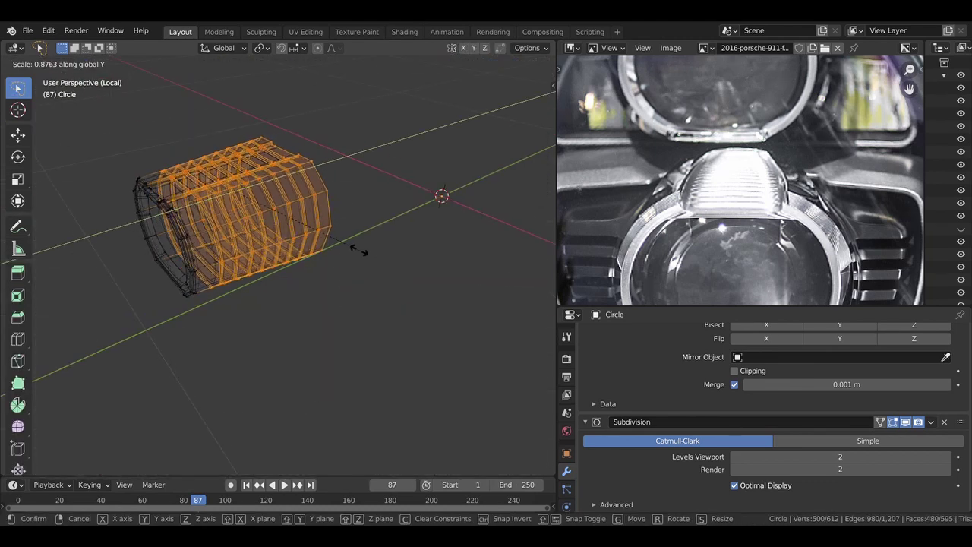
pyautogui.click(359, 251)
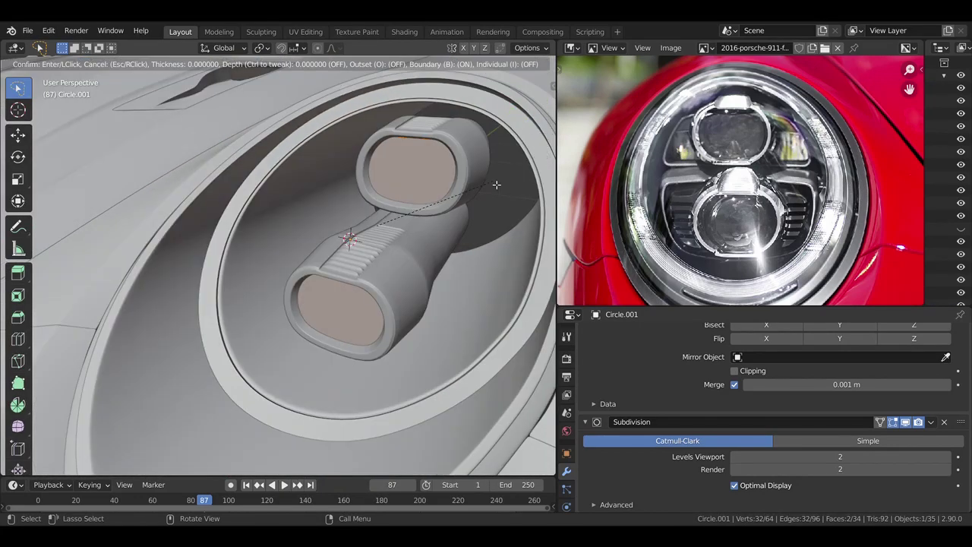
pyautogui.press('g')
pyautogui.press('y')
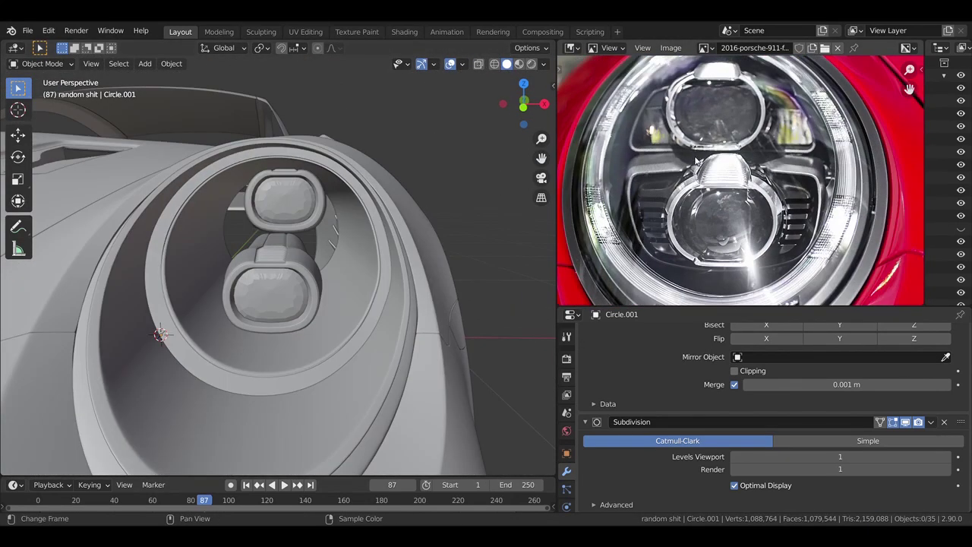
# Step: Separate Circle's rims into their own object and snap the 3D cursor onto the ring
pyautogui.click(319, 196)
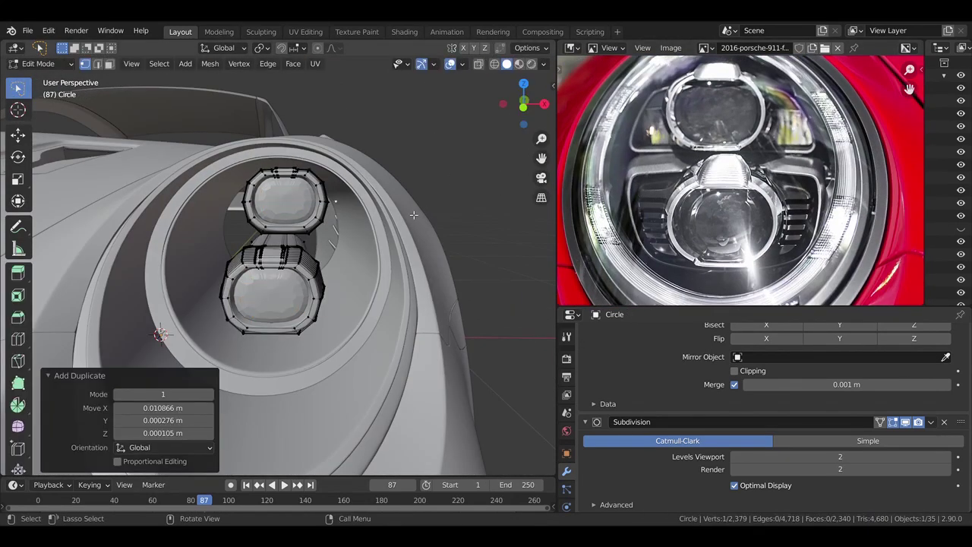
pyautogui.click(350, 201)
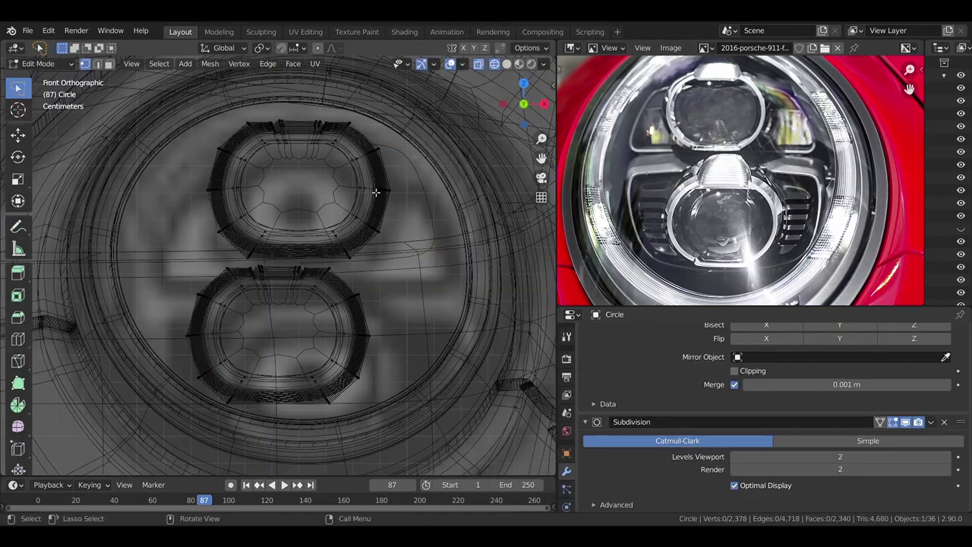
pyautogui.click(361, 262)
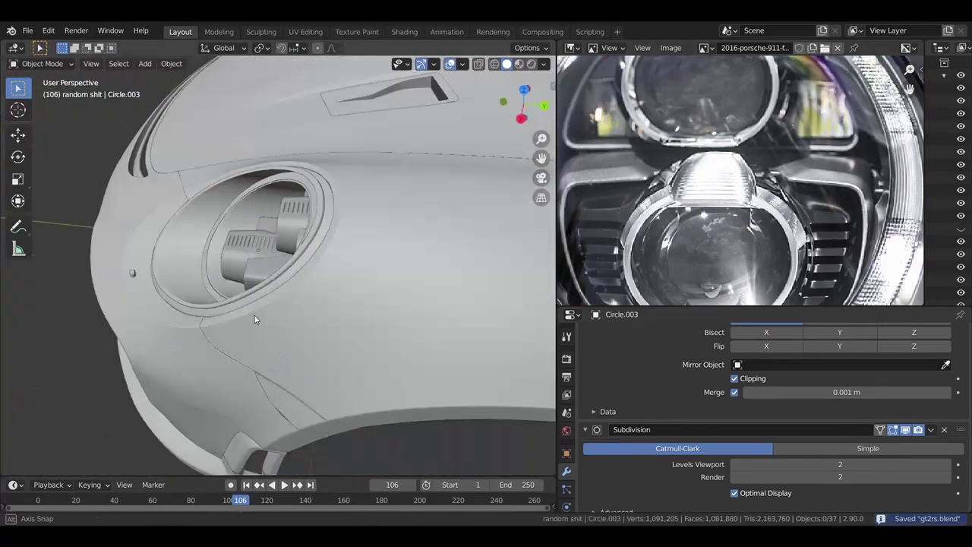
pyautogui.moveTo(255, 315); pyautogui.dragTo(316, 224, button='middle')
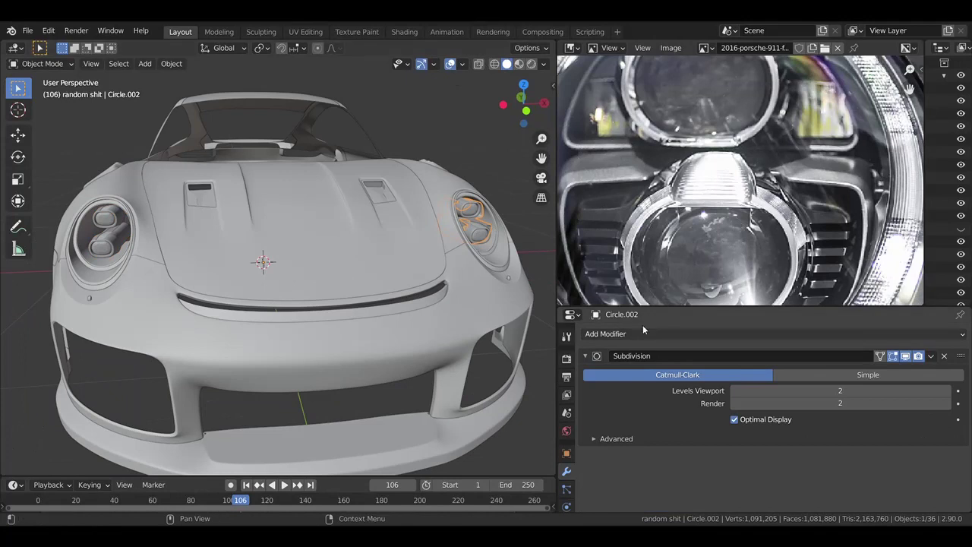
# Step: Add a Mirror modifier to Circle.003, select its left corner vertices and loop-cut across the fins
pyautogui.click(642, 333)
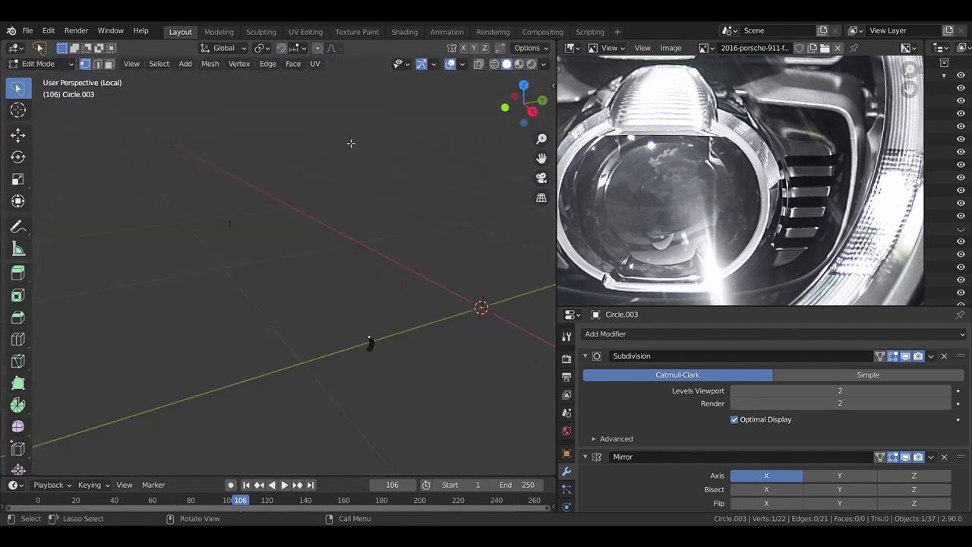
pyautogui.click(257, 149)
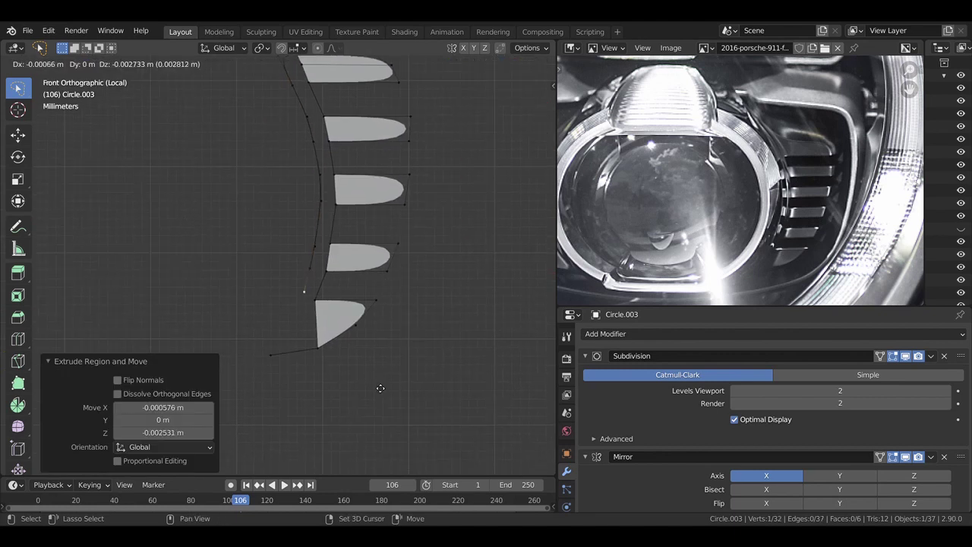
pyautogui.keyDown('shift'); pyautogui.click(272, 354); pyautogui.keyUp('shift')
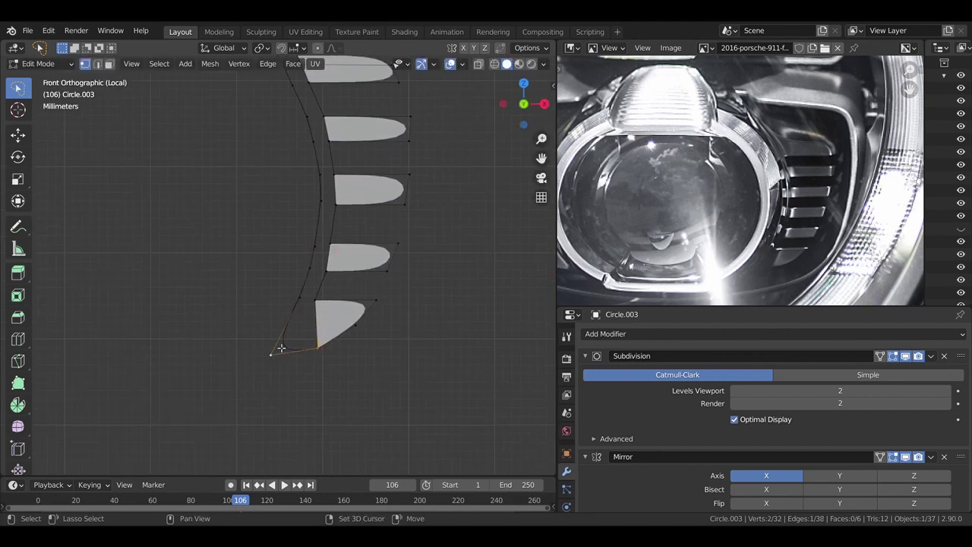
pyautogui.hotkey('ctrl', 'r')
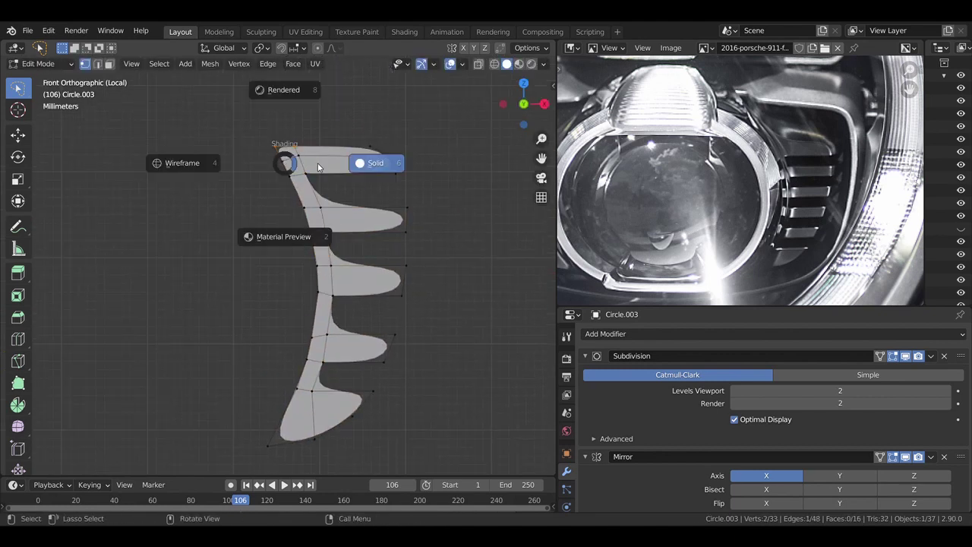
# Step: Shade the fin piece flat, edge-slide a loop along the fins, and apply the mirror
pyautogui.press('F3')
pyautogui.write('shade')
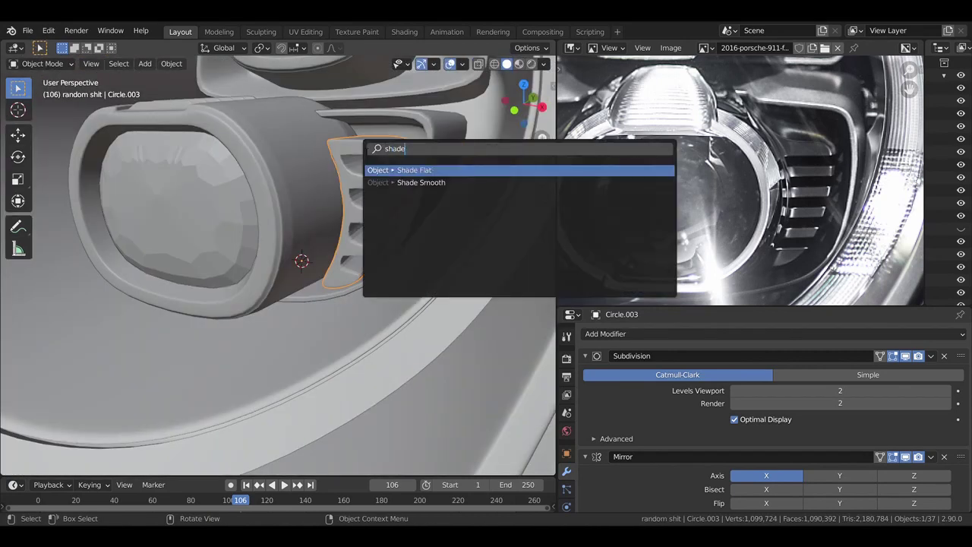
pyautogui.press('Return')
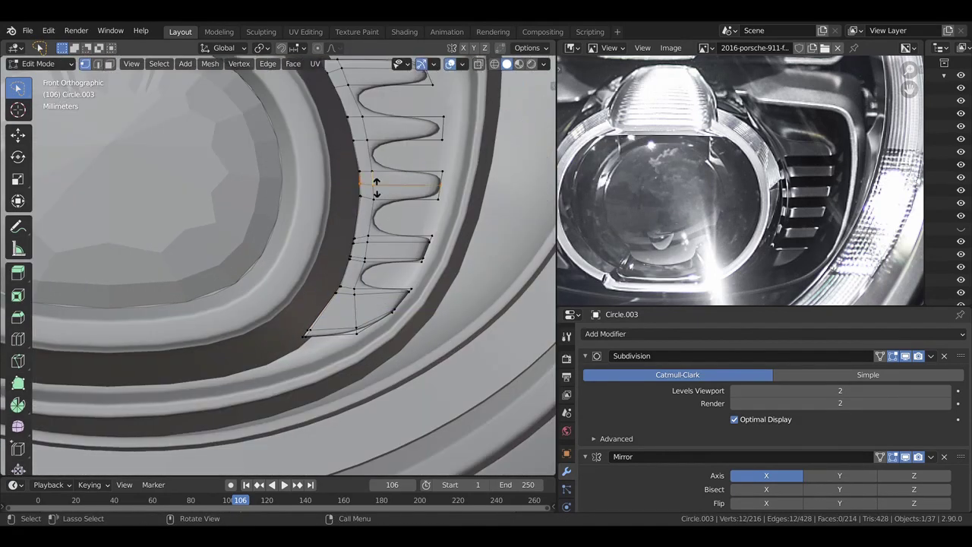
pyautogui.press('g')
pyautogui.press('g')
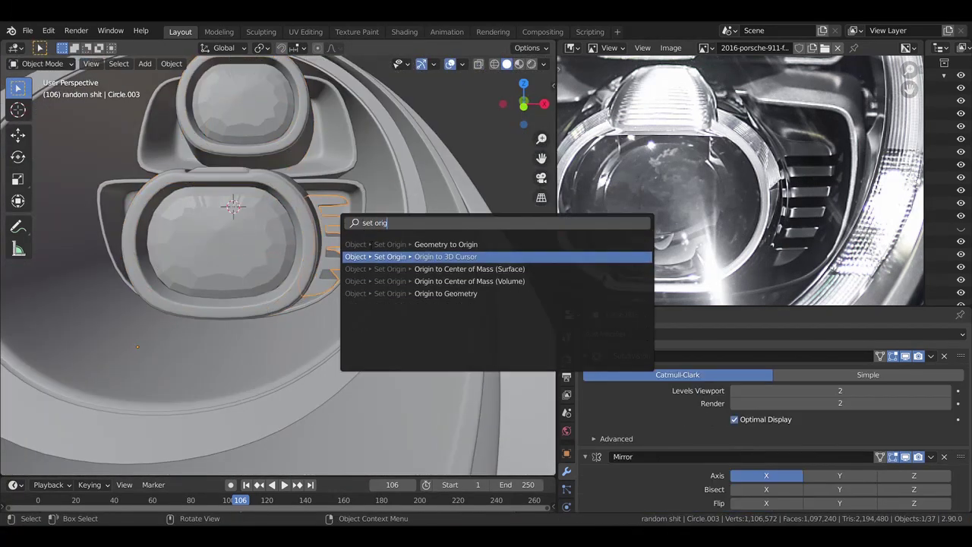
pyautogui.press('Return')
# Step: Set the origin to the 3D cursor and extrude the rim loop outward into a dome in Right Ortho
pyautogui.hotkey('ctrl', 'a')
pyautogui.press('Tab')
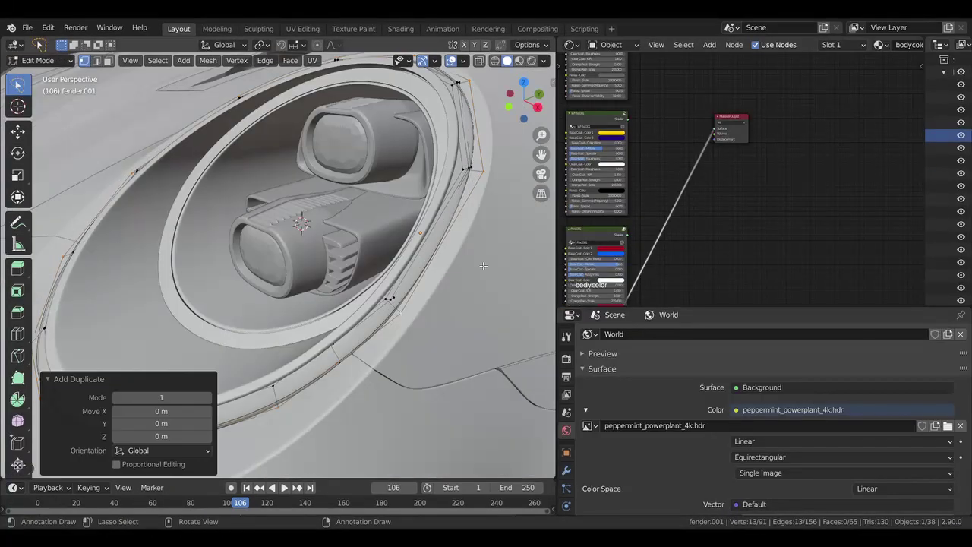
pyautogui.press('KP_3')
pyautogui.press('e')
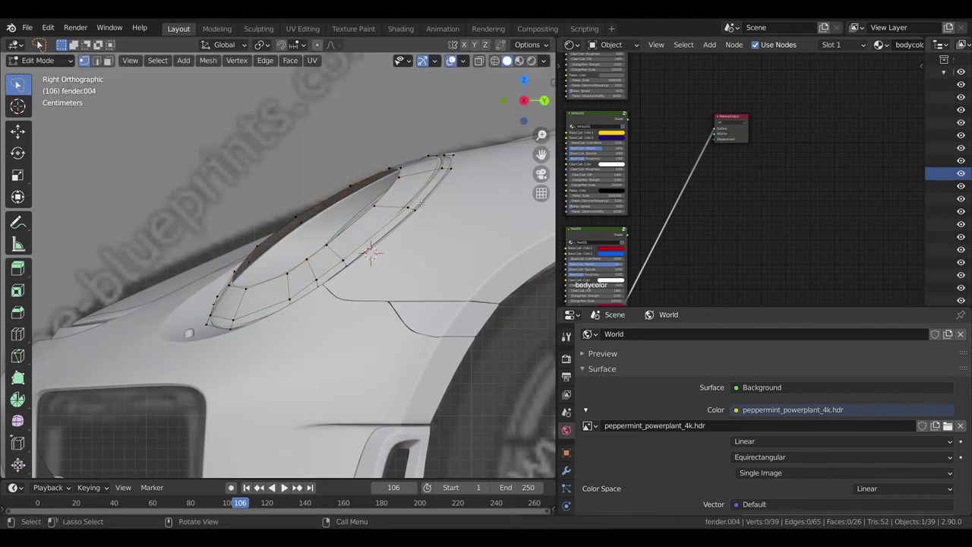
pyautogui.moveTo(421, 202); pyautogui.dragTo(280, 211, button='middle')
pyautogui.press('KP_3')
pyautogui.press('Tab')
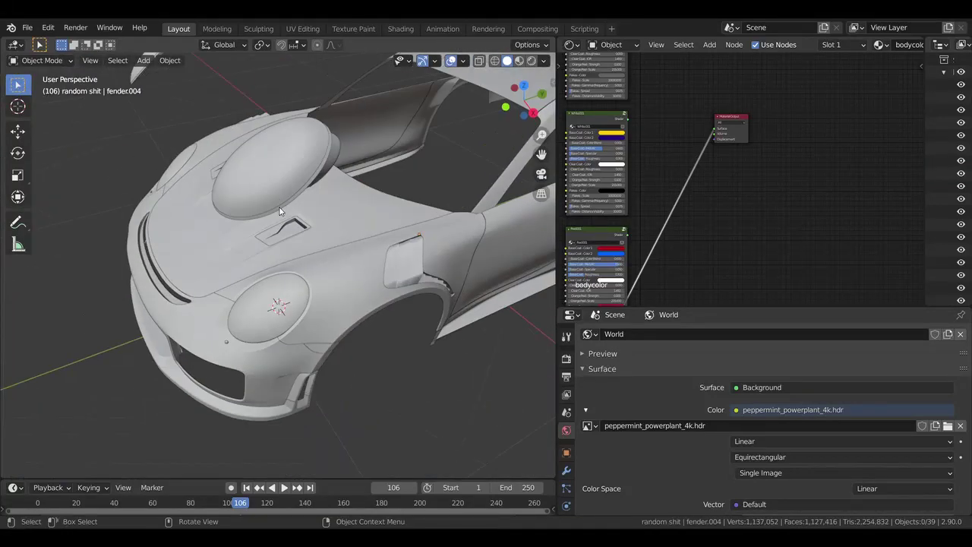
pyautogui.scroll(4, 312, 406)
# Step: Select the headlight cover fender.004 and revise its vertex selection in Edit Mode
pyautogui.press('F3')
pyautogui.press('Escape')
pyautogui.click(326, 330)
pyautogui.press('Tab')
pyautogui.moveTo(326, 329); pyautogui.dragTo(390, 317, button='middle')
pyautogui.hotkey('ctrl', 'z')
pyautogui.press('Tab')
pyautogui.press('Tab')
pyautogui.press('Tab')
pyautogui.press('Tab')
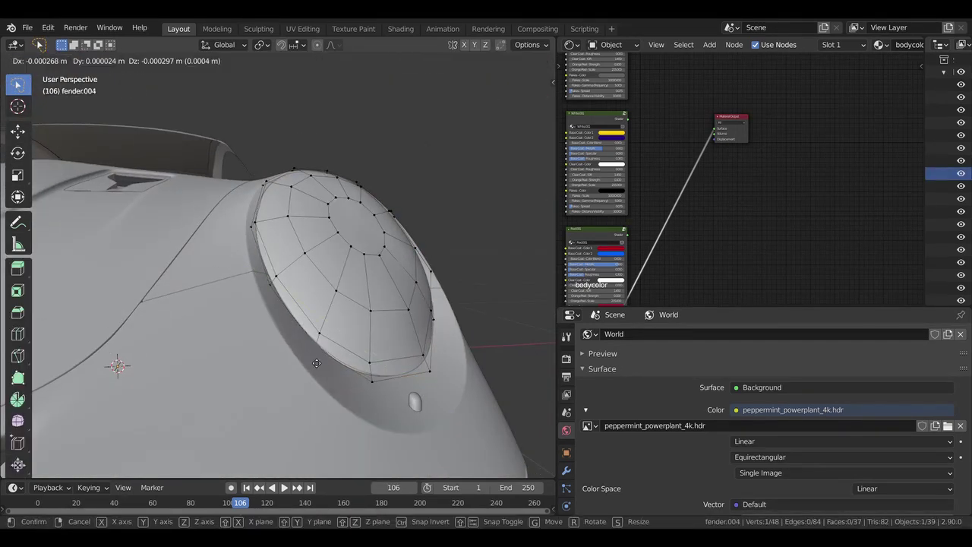
# Step: Nudge the cover vertices slightly and bring up the cover's Material Properties
pyautogui.click(316, 362)
pyautogui.scroll(5, 394, 358)
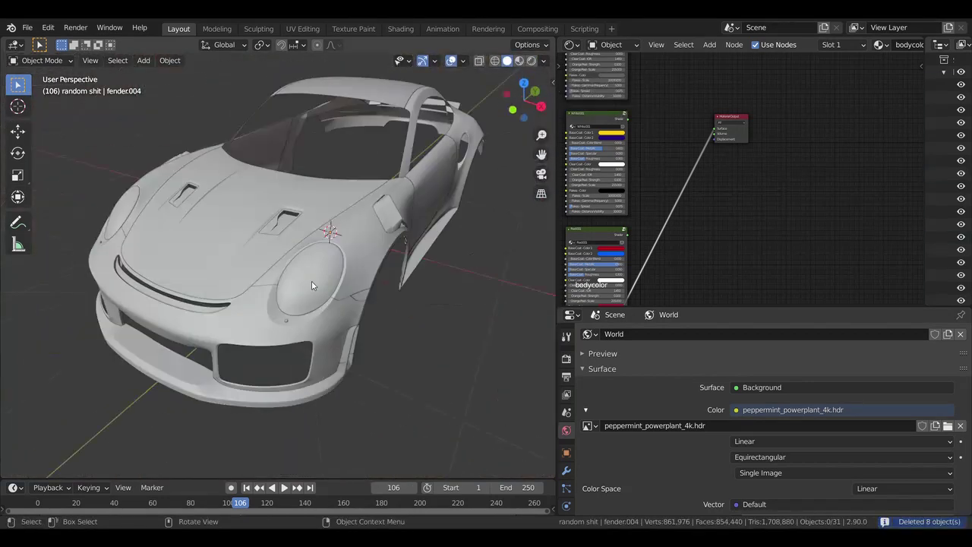
pyautogui.scroll(5, 430, 251)
pyautogui.click(566, 477)
# Step: Create a new material for the headlight cover and add a Transparent shader node
pyautogui.click(960, 336)
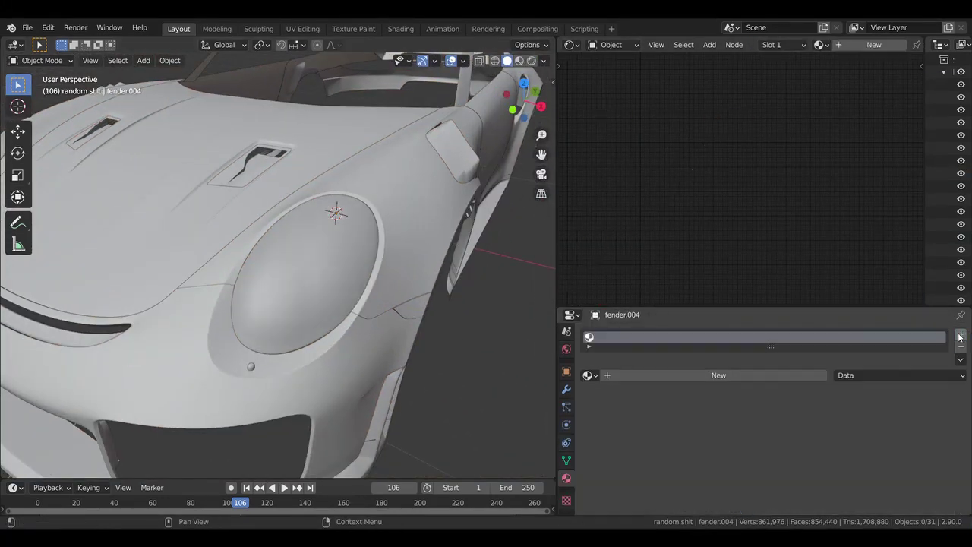
pyautogui.click(718, 375)
pyautogui.hotkey('shift', 'a')
pyautogui.click(669, 269)
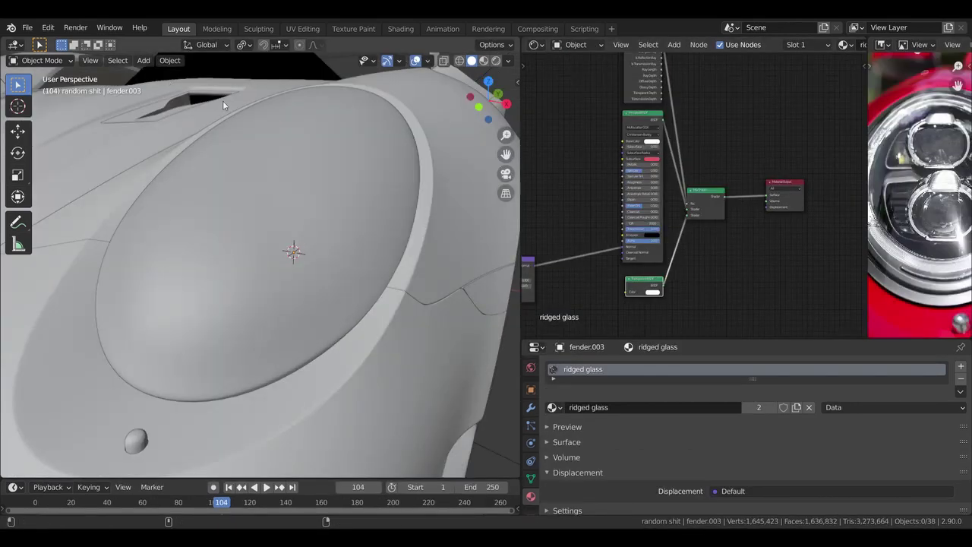
# Step: Frame the cover's material nodes and preview the scene in rendered shading
pyautogui.click(360, 202)
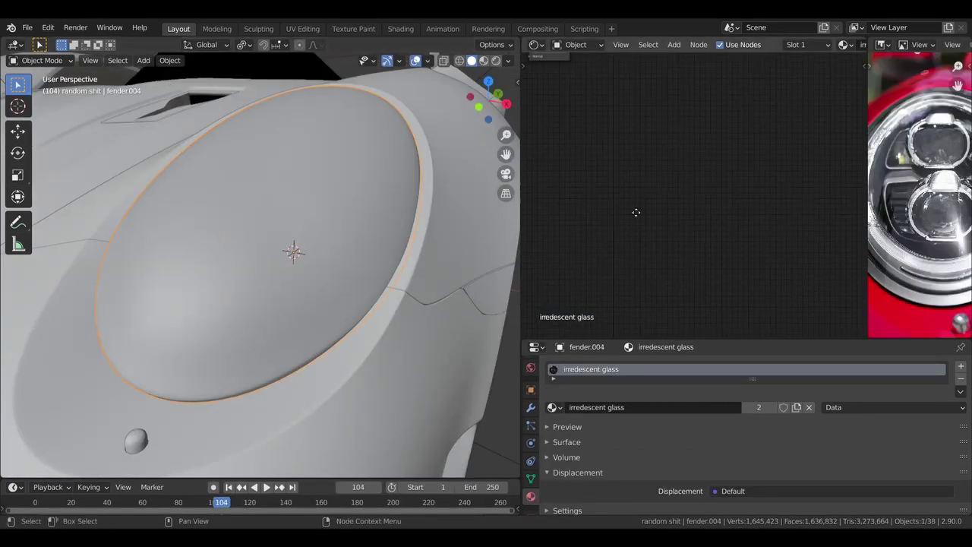
pyautogui.press('Home')
pyautogui.moveTo(706, 220); pyautogui.dragTo(735, 263, button='middle')
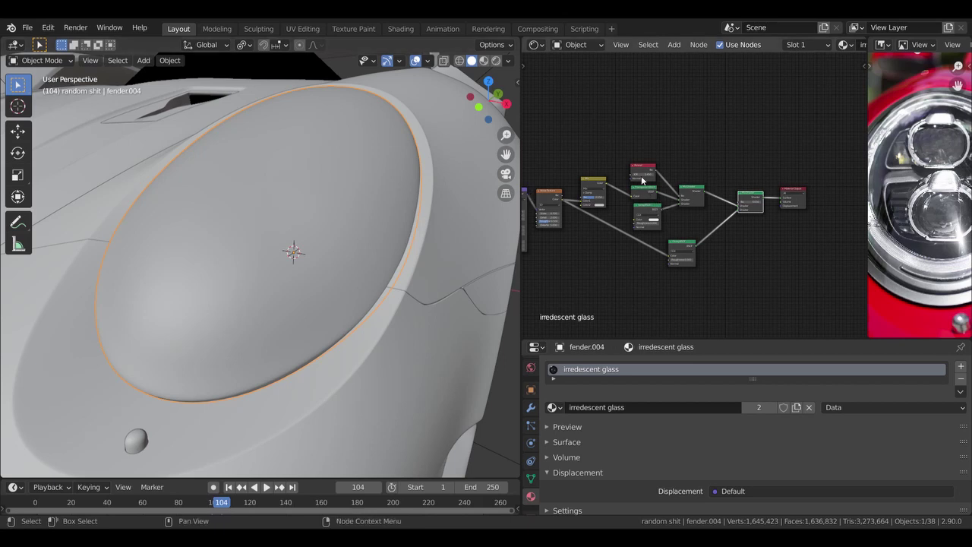
pyautogui.click(496, 61)
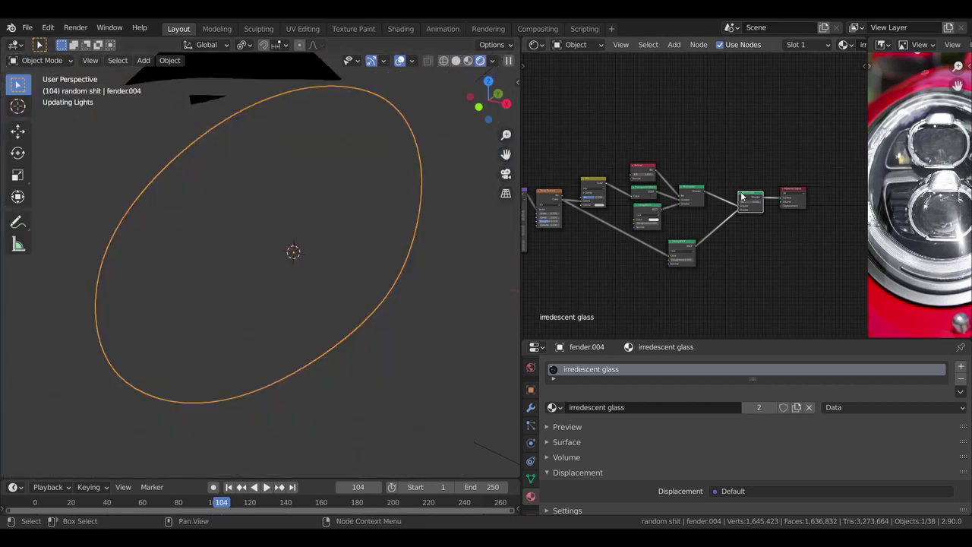
pyautogui.scroll(3, 666, 173)
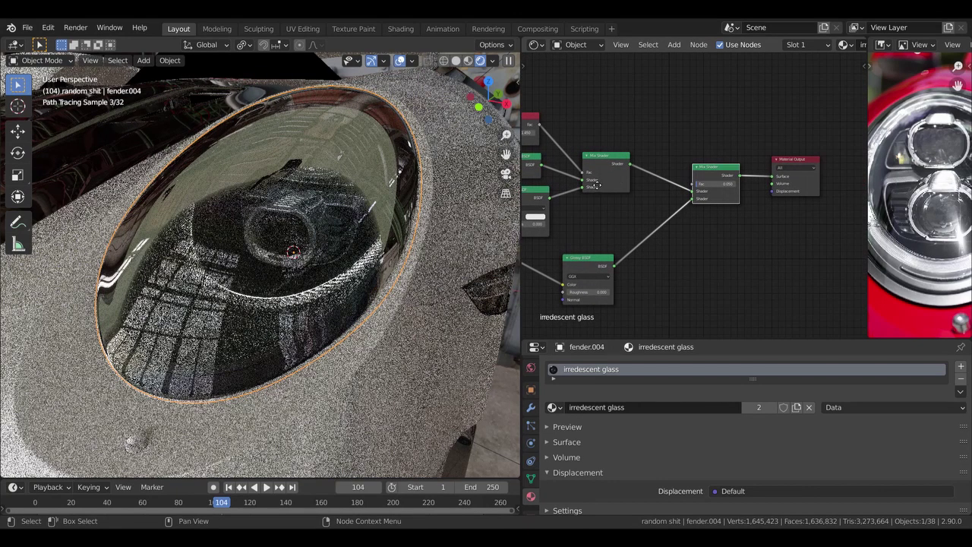
pyautogui.moveTo(667, 173); pyautogui.dragTo(735, 188, button='middle')
pyautogui.scroll(-6, 402, 212)
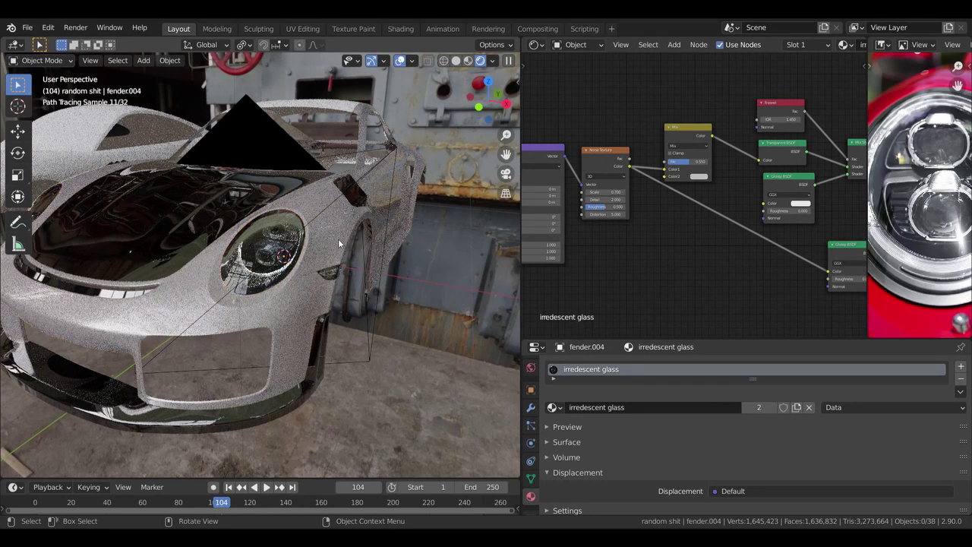
# Step: Orbit close to the headlight and select the rubber bezel ring to show its material
pyautogui.moveTo(353, 246)
pyautogui.mouseDown(button='middle')
pyautogui.moveTo(375, 250)
pyautogui.moveTo(365, 247)
pyautogui.moveTo(318, 303)
pyautogui.moveTo(358, 291)
pyautogui.moveTo(334, 270)
pyautogui.moveTo(363, 254)
pyautogui.mouseUp(button='middle')
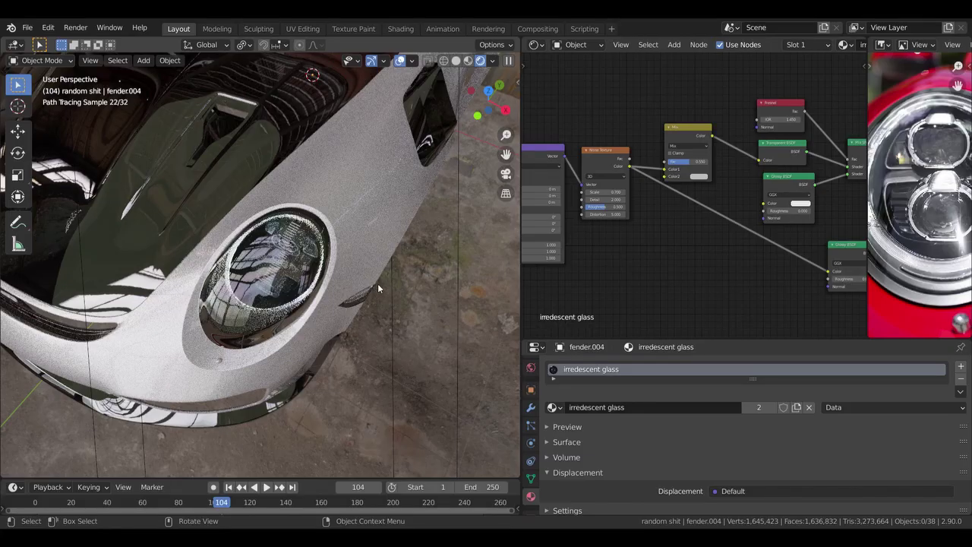
pyautogui.moveTo(395, 292)
pyautogui.mouseDown(button='middle')
pyautogui.moveTo(426, 237)
pyautogui.moveTo(371, 238)
pyautogui.mouseUp(button='middle')
pyautogui.scroll(8, 374, 238)
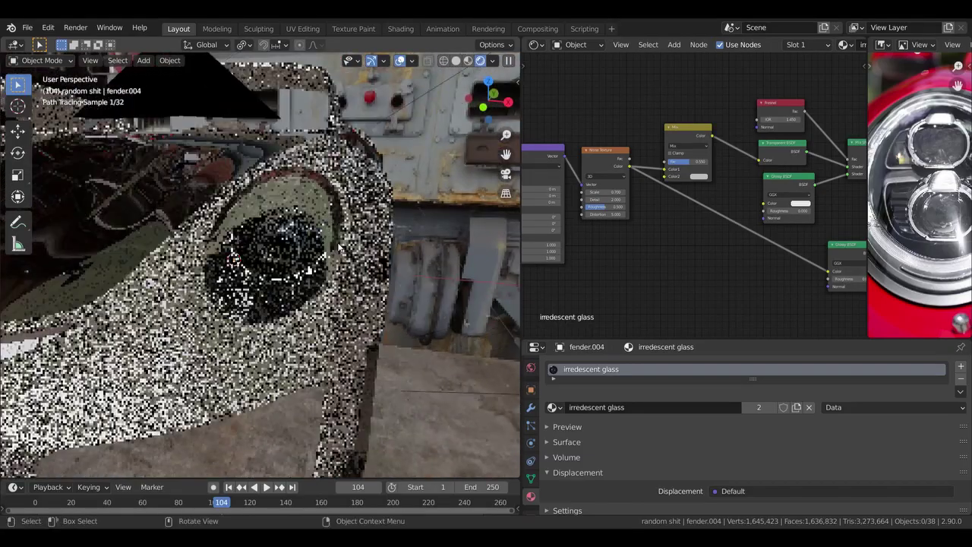
pyautogui.scroll(-3, 408, 230)
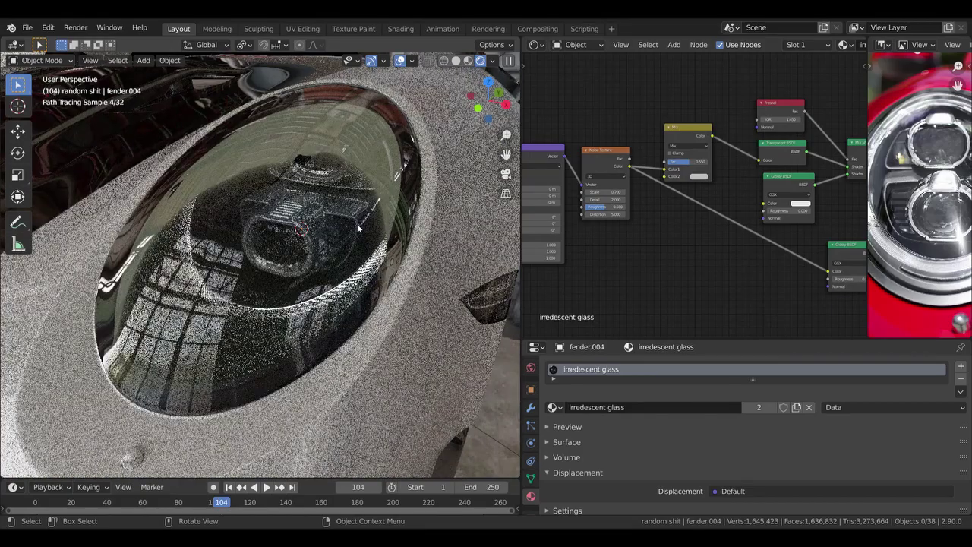
pyautogui.moveTo(367, 217)
pyautogui.mouseDown(button='middle')
pyautogui.moveTo(400, 169)
pyautogui.moveTo(349, 237)
pyautogui.moveTo(195, 392)
pyautogui.mouseUp(button='middle')
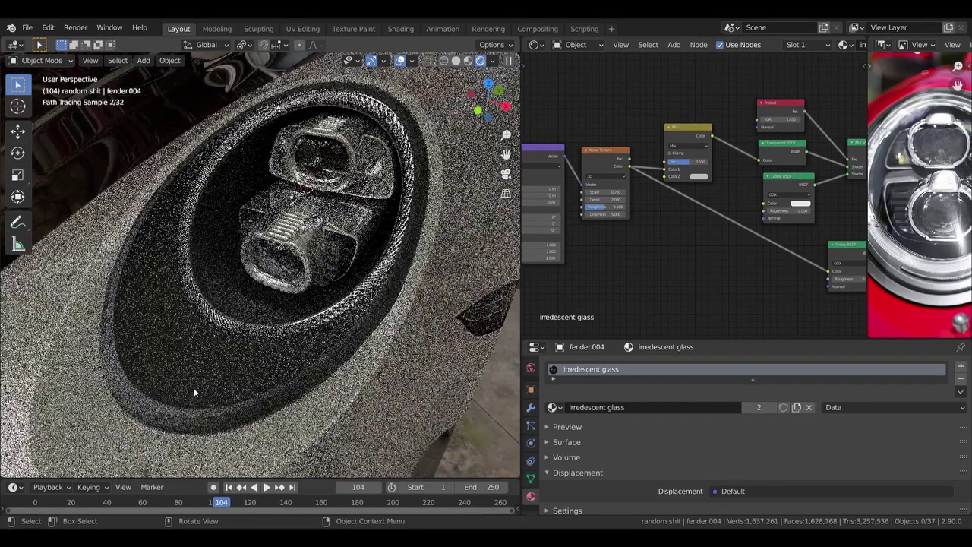
pyautogui.click(194, 388)
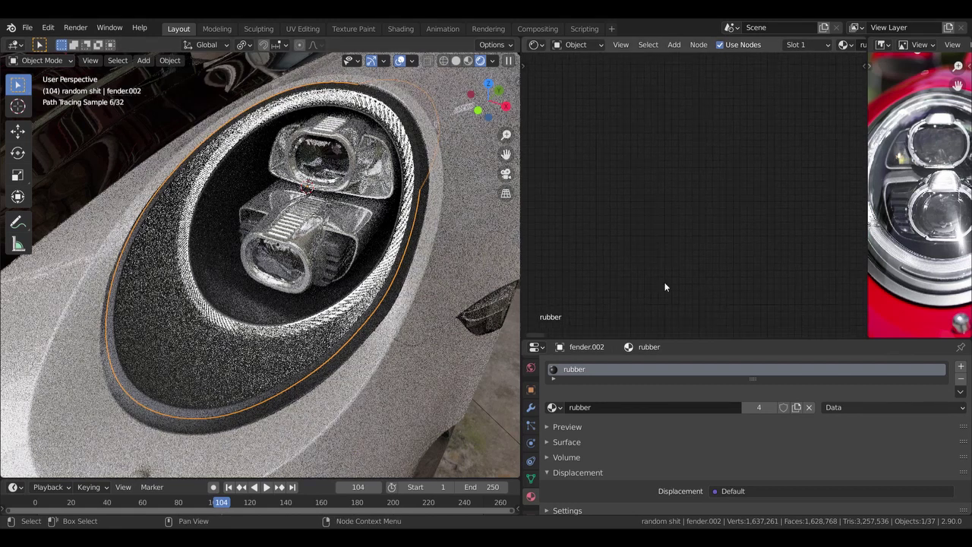
# Step: Inspect the rubber bezel material nodes, then the housing's chrome material
pyautogui.press('Home')
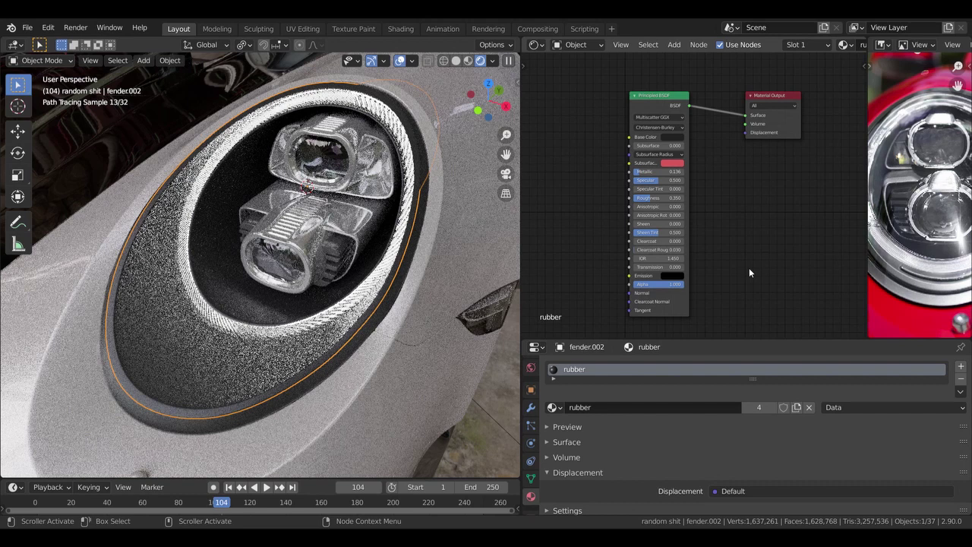
pyautogui.scroll(1, 692, 179)
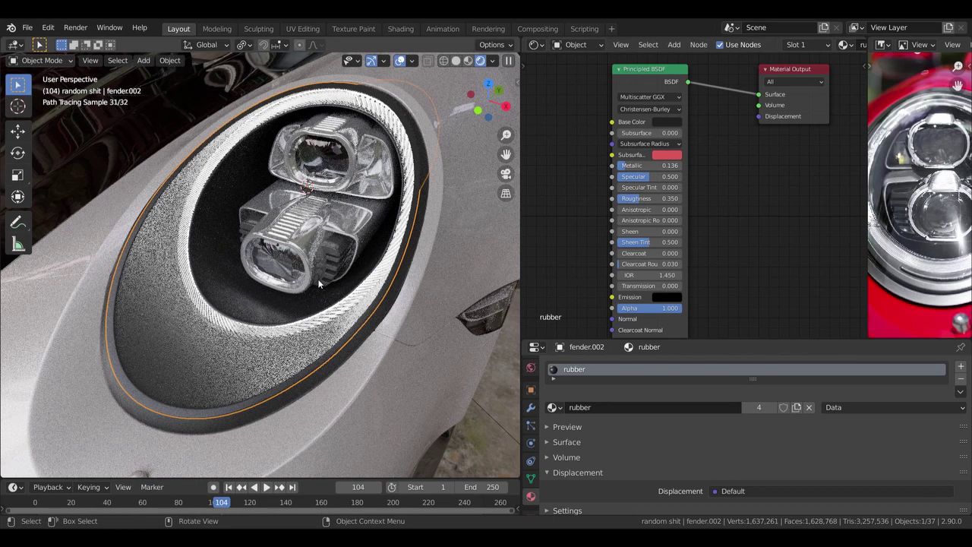
pyautogui.click(507, 355)
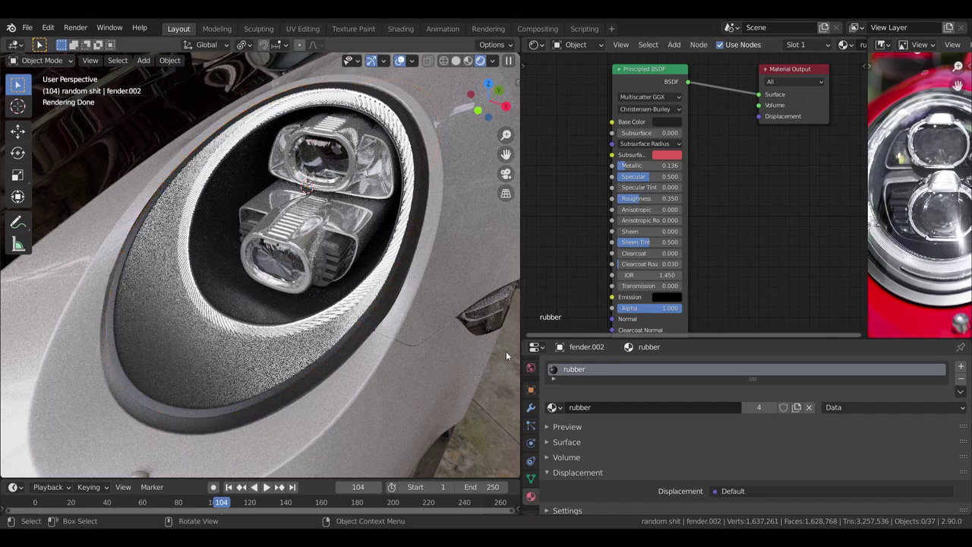
pyautogui.click(300, 247)
pyautogui.moveTo(742, 196)
pyautogui.mouseDown(button='middle')
pyautogui.moveTo(727, 228)
pyautogui.moveTo(740, 199)
pyautogui.mouseUp(button='middle')
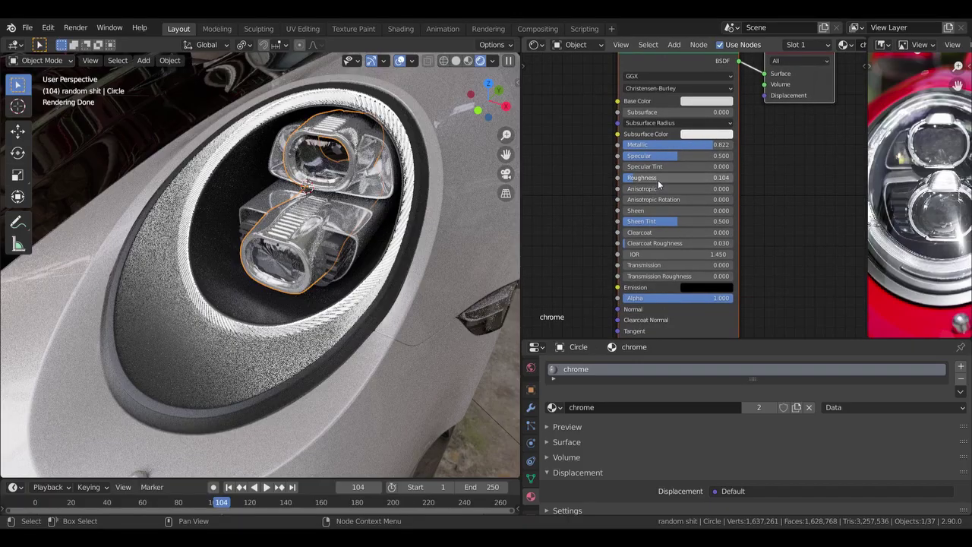
pyautogui.scroll(5, 419, 194)
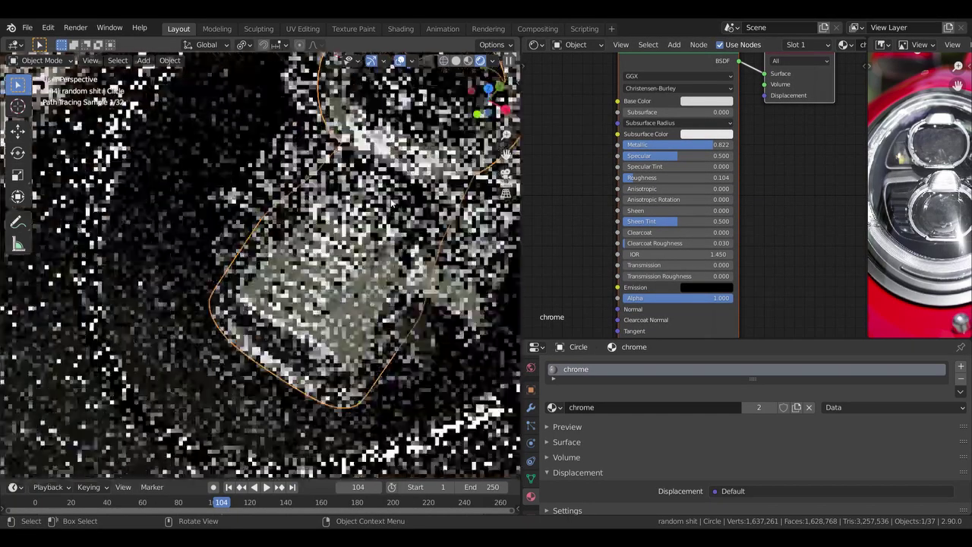
pyautogui.scroll(-5, 392, 203)
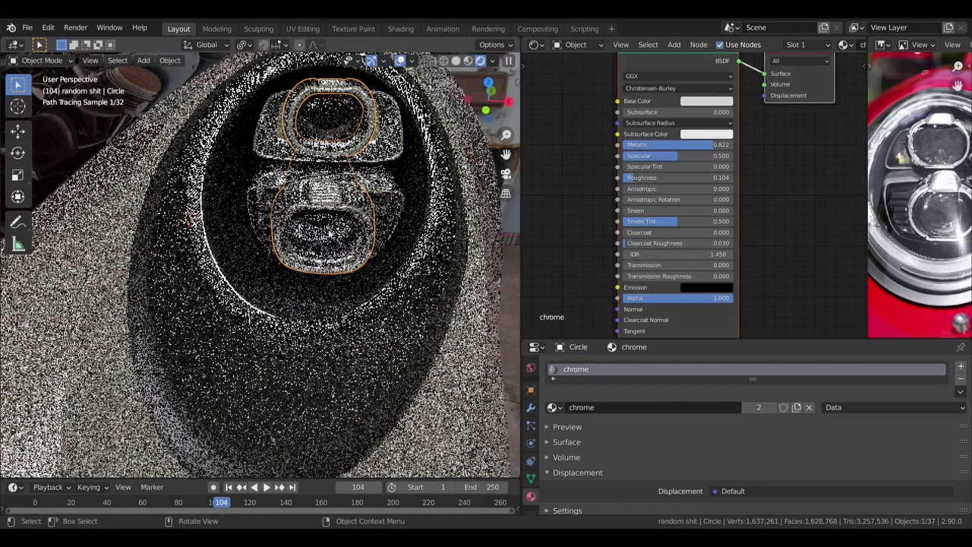
# Step: Inspect the lens's 'irredescent glass' Mix Shaders and the ring's 'ridged glass' Transparent BSDF
pyautogui.click(411, 196)
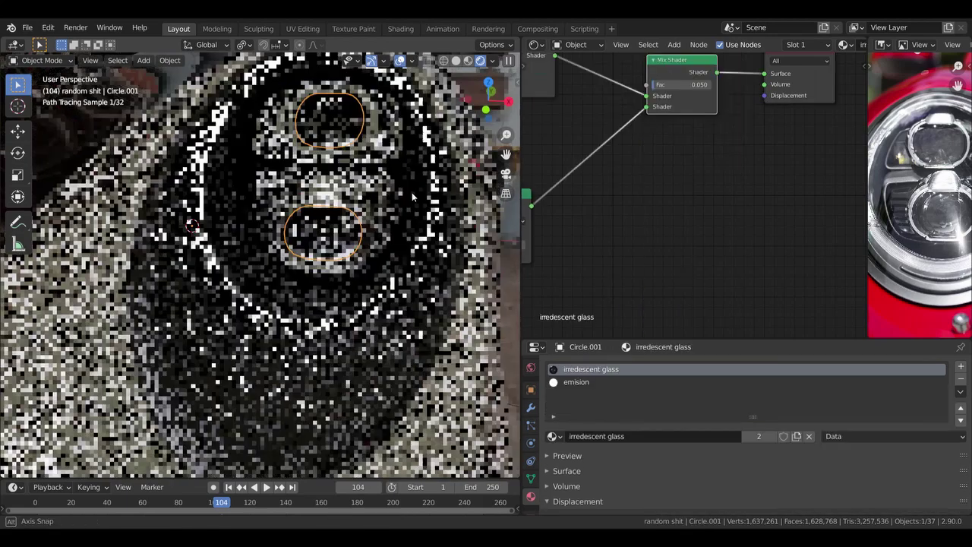
pyautogui.moveTo(628, 127); pyautogui.dragTo(657, 179, button='middle')
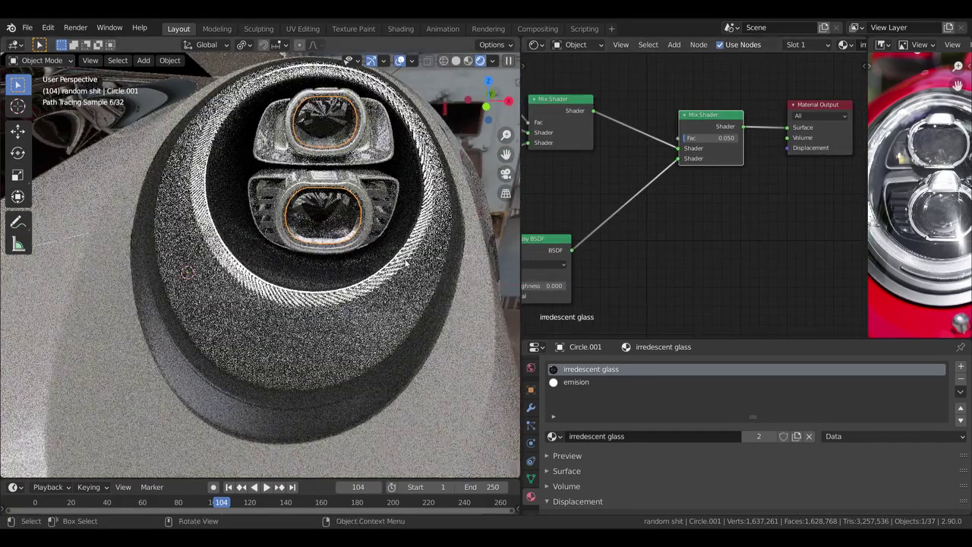
pyautogui.click(408, 265)
pyautogui.moveTo(543, 241); pyautogui.dragTo(619, 170, button='middle')
pyautogui.scroll(-2, 645, 191)
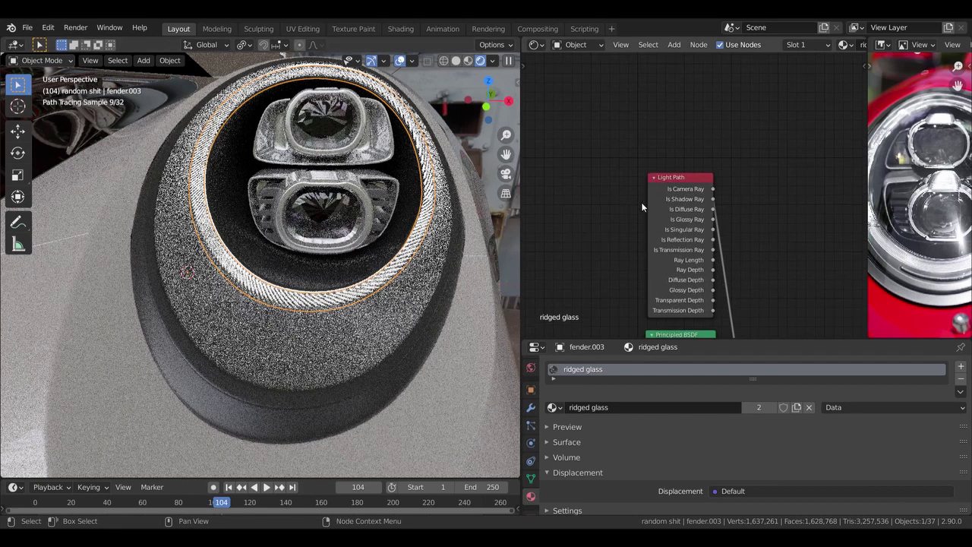
pyautogui.scroll(-1, 644, 199)
pyautogui.moveTo(644, 199); pyautogui.dragTo(619, 173, button='middle')
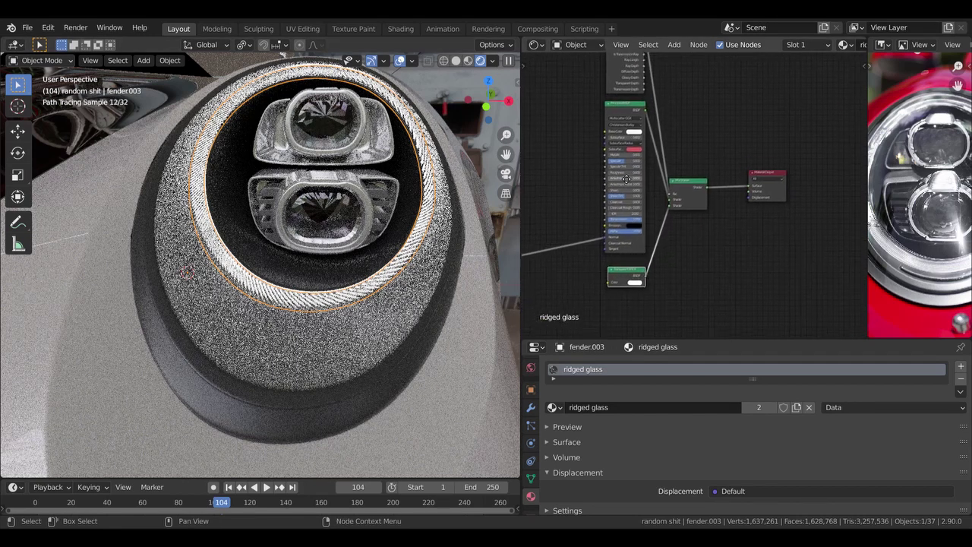
pyautogui.scroll(3, 704, 257)
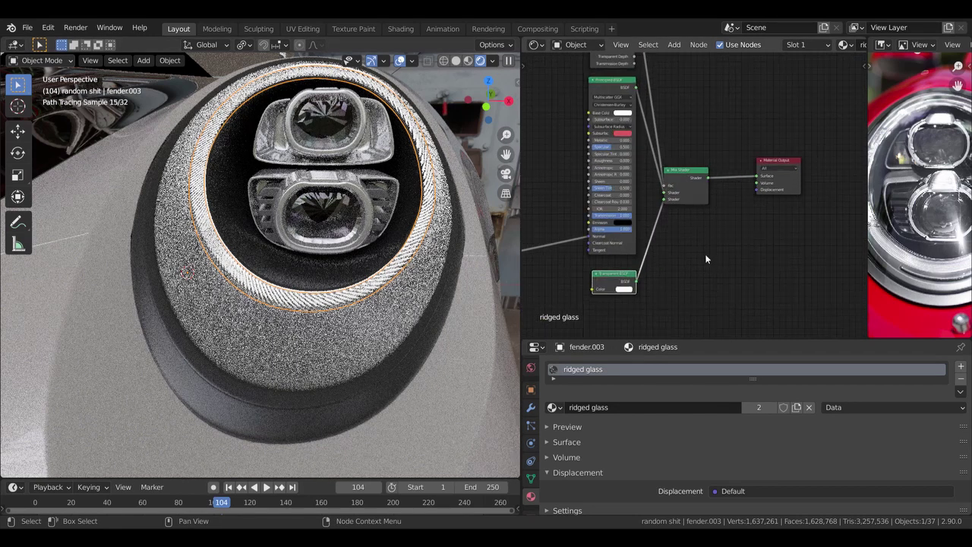
pyautogui.moveTo(705, 253); pyautogui.dragTo(712, 254, button='middle')
pyautogui.scroll(-1, 712, 254)
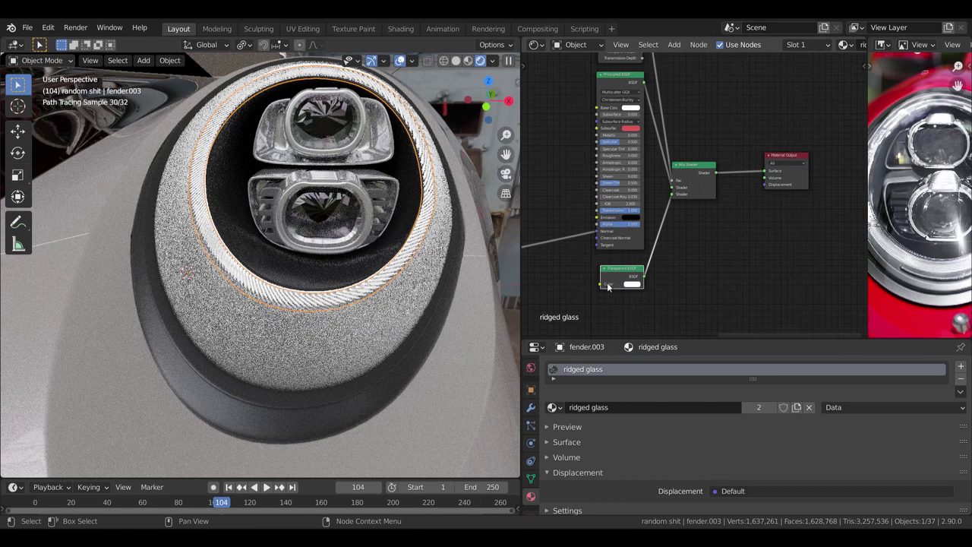
# Step: Examine the ridged glass Wave Texture, ColorRamp, Bump, Texture Coordinate and Mapping nodes
pyautogui.moveTo(579, 288); pyautogui.dragTo(755, 208, button='middle')
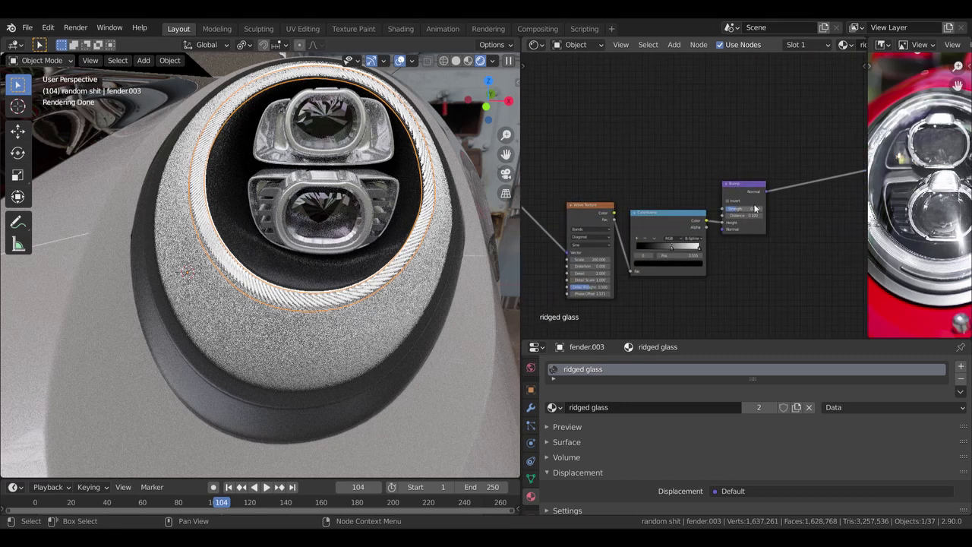
pyautogui.moveTo(591, 221); pyautogui.dragTo(718, 232, button='middle')
pyautogui.moveTo(628, 233); pyautogui.dragTo(630, 193, button='middle')
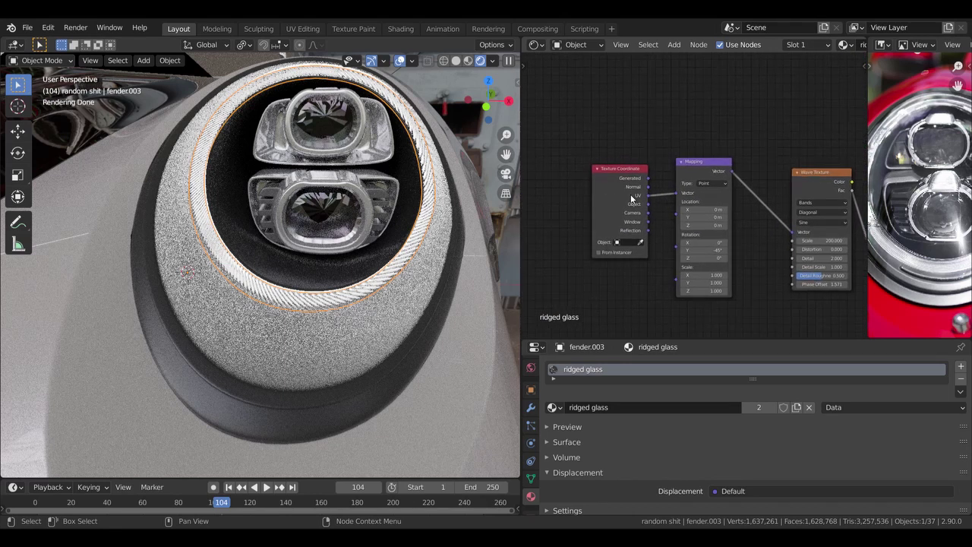
pyautogui.scroll(4, 616, 195)
pyautogui.scroll(-2, 776, 213)
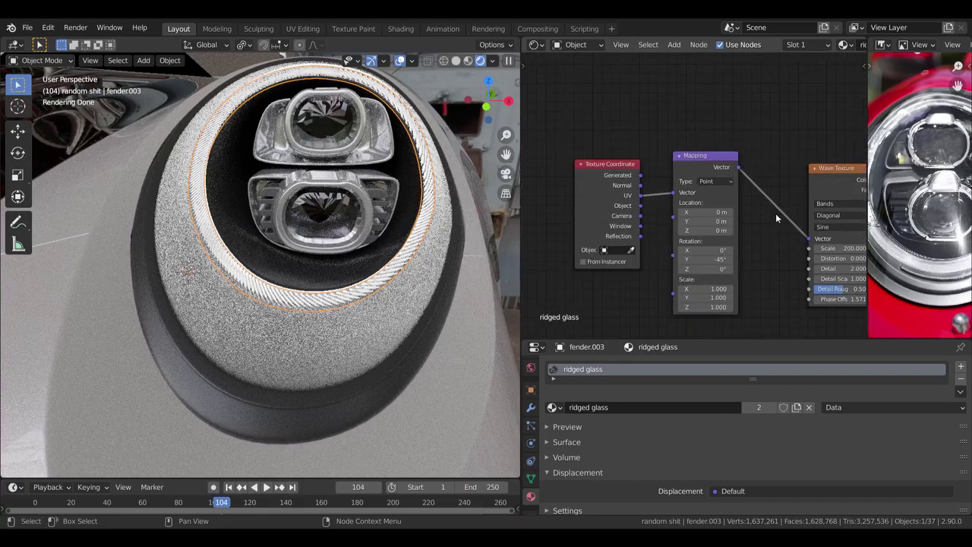
pyautogui.moveTo(776, 214); pyautogui.dragTo(665, 202, button='middle')
pyautogui.moveTo(397, 239)
pyautogui.mouseDown(button='middle')
pyautogui.moveTo(416, 228)
pyautogui.moveTo(357, 250)
pyautogui.mouseUp(button='middle')
pyautogui.press('Tab')
# Step: Unwrap the glass ring and show its full UV layout in a UV Editor
pyautogui.press('u')
pyautogui.click(373, 238)
pyautogui.click(536, 45)
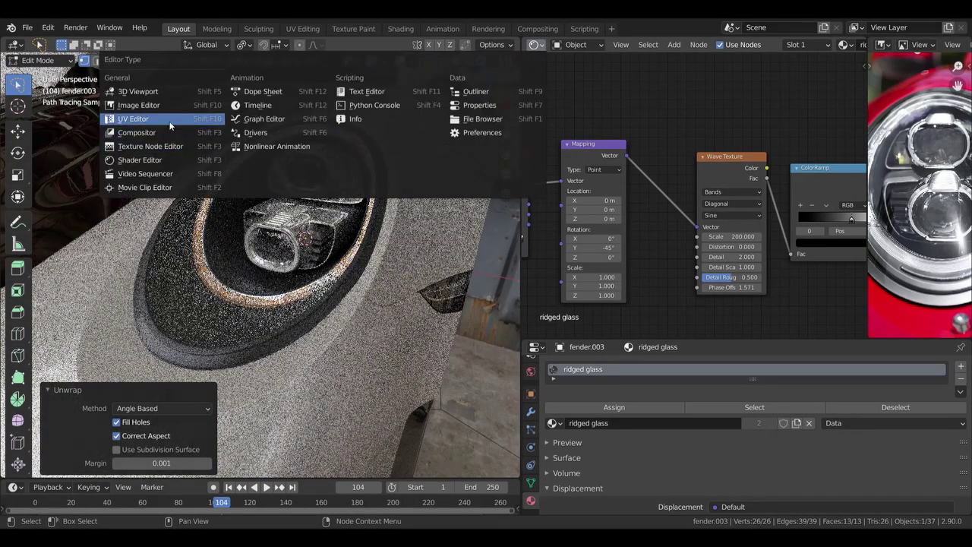
pyautogui.click(133, 118)
pyautogui.scroll(5, 687, 149)
pyautogui.moveTo(687, 149); pyautogui.dragTo(734, 269, button='middle')
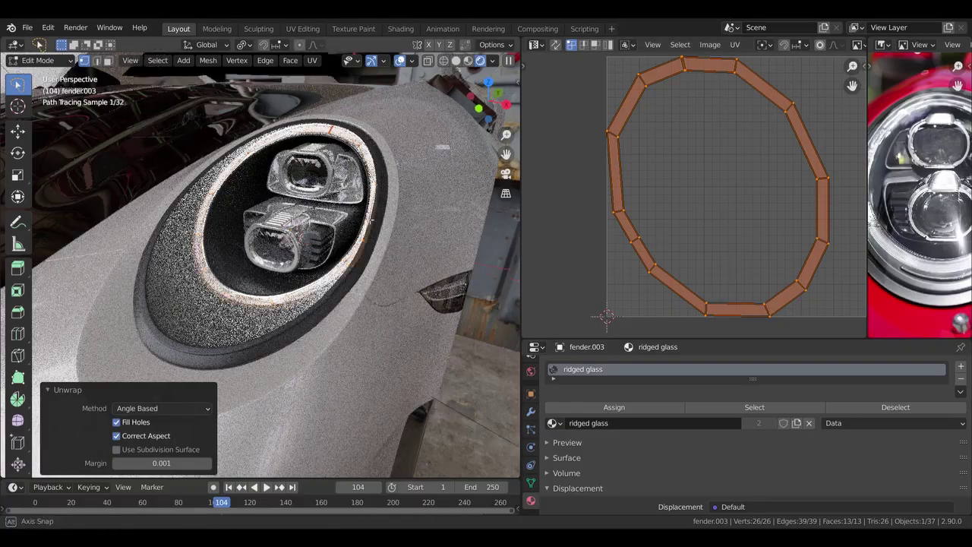
# Step: Orbit to face the headlight cavity and select all of the ring's vertices
pyautogui.moveTo(501, 235); pyautogui.dragTo(425, 251, button='middle')
pyautogui.hotkey('alt', 'a')
pyautogui.scroll(4, 399, 181)
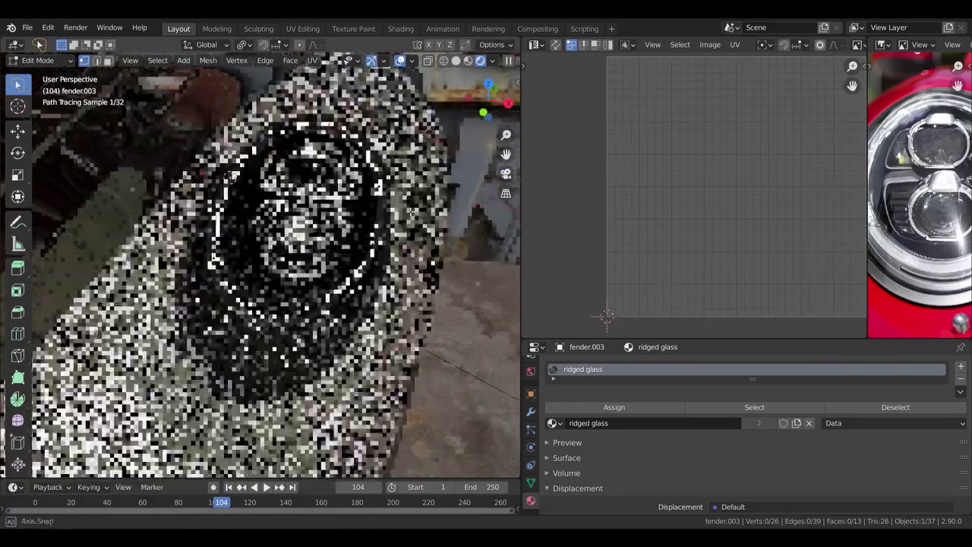
pyautogui.moveTo(365, 198); pyautogui.dragTo(396, 183, button='middle')
pyautogui.scroll(2, 399, 181)
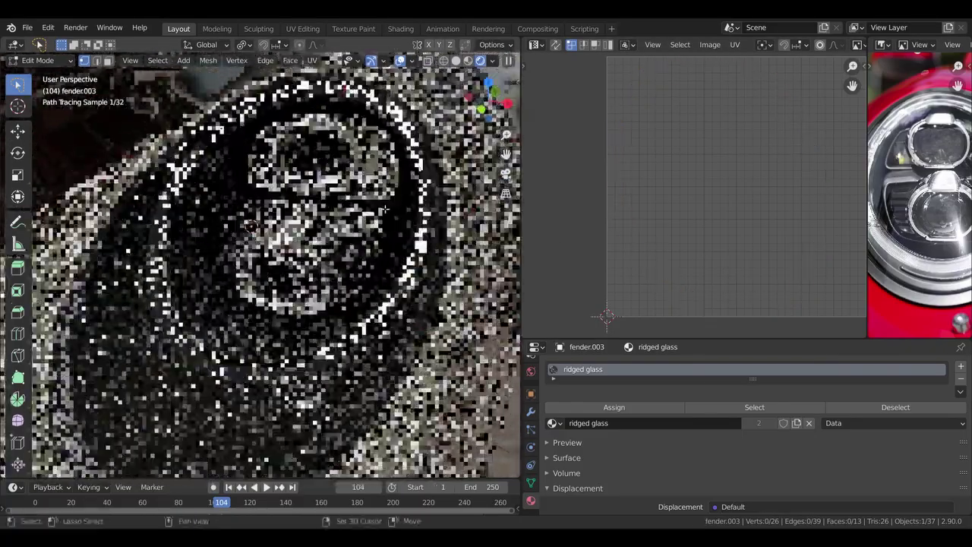
pyautogui.press('a')
pyautogui.scroll(-1, 669, 106)
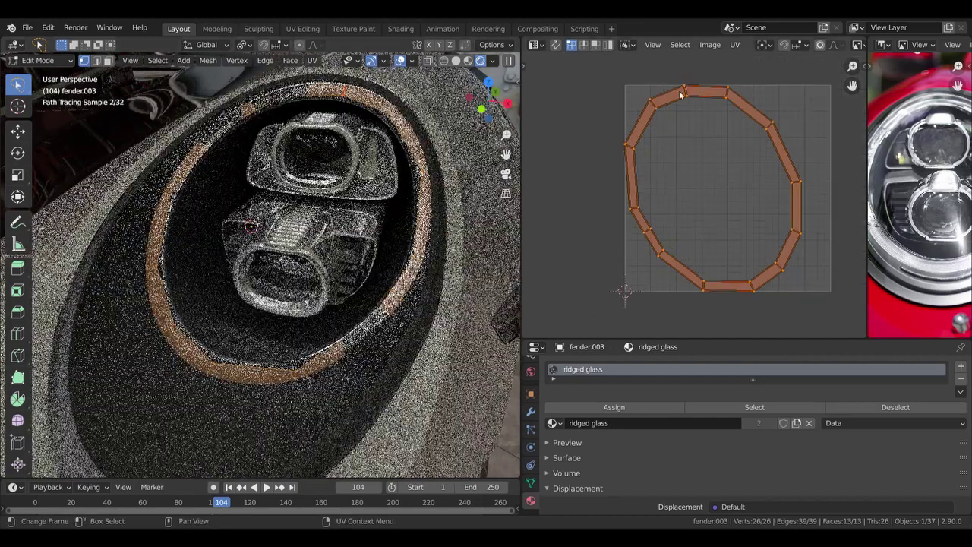
# Step: Move the top vertex of the UV ring to a new position
pyautogui.click(688, 90)
pyautogui.press('g')
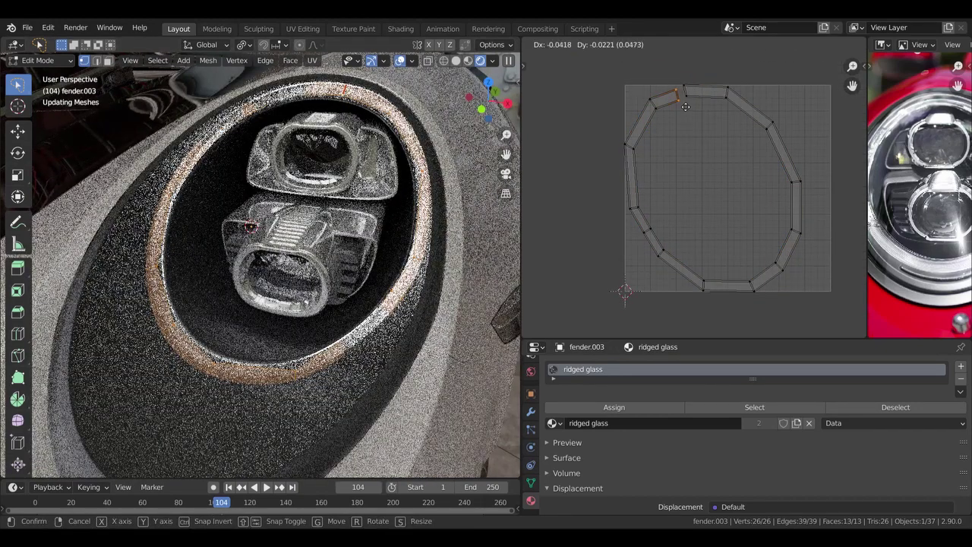
pyautogui.click(662, 107)
# Step: Try scaling the whole UV ring to 0 along Y, then return to Object Mode
pyautogui.press('a')
pyautogui.press('s')
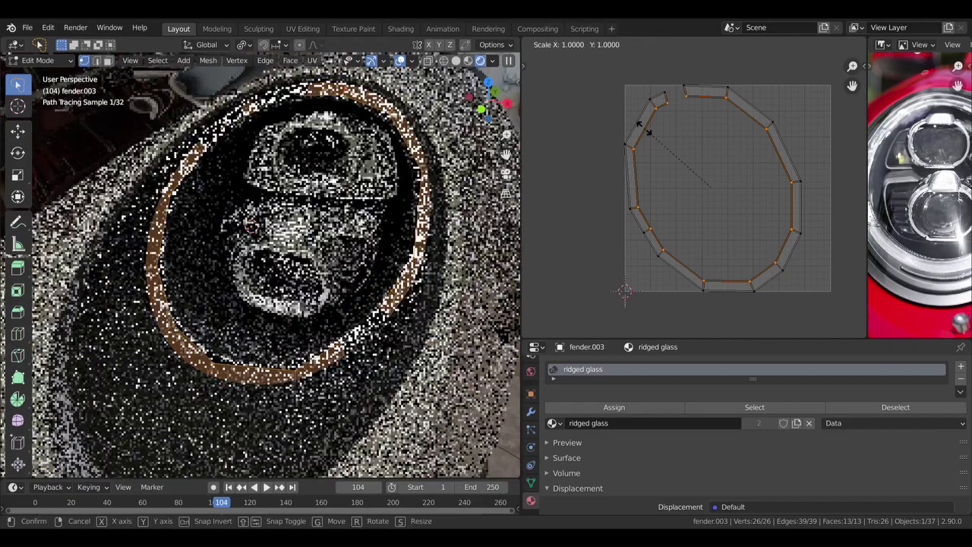
pyautogui.press('0')
pyautogui.press('BackSpace')
pyautogui.press('y')
pyautogui.press('0')
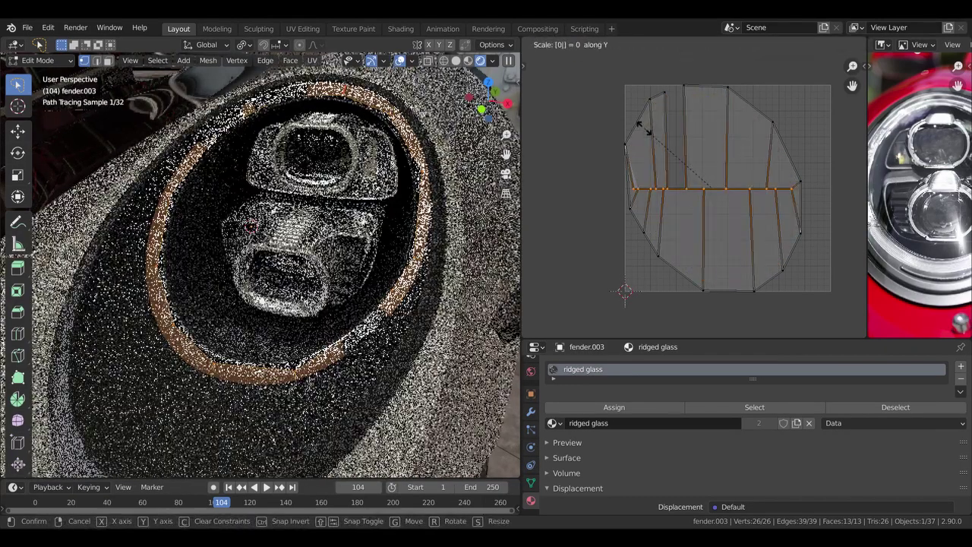
pyautogui.press('Escape')
pyautogui.press('Tab')
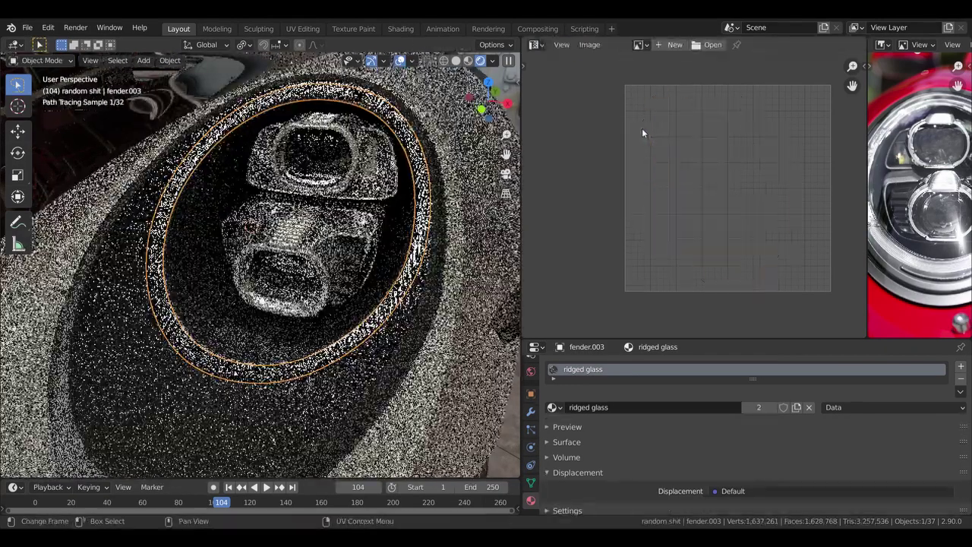
# Step: Select the rubber bezel ring and inner emission ring to check their materials
pyautogui.press('a')
pyautogui.hotkey('alt', 'a')
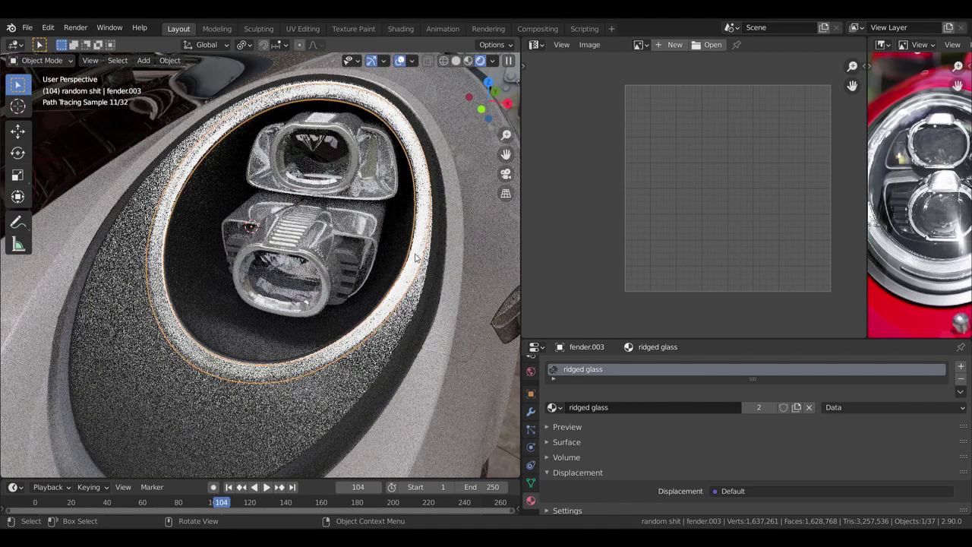
pyautogui.click(415, 259)
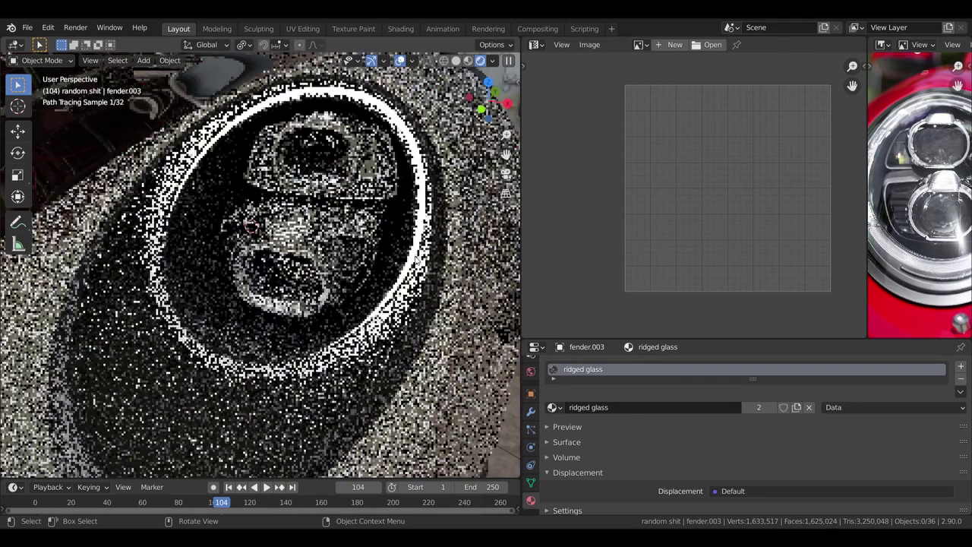
pyautogui.click(413, 262)
pyautogui.click(410, 265)
pyautogui.click(413, 263)
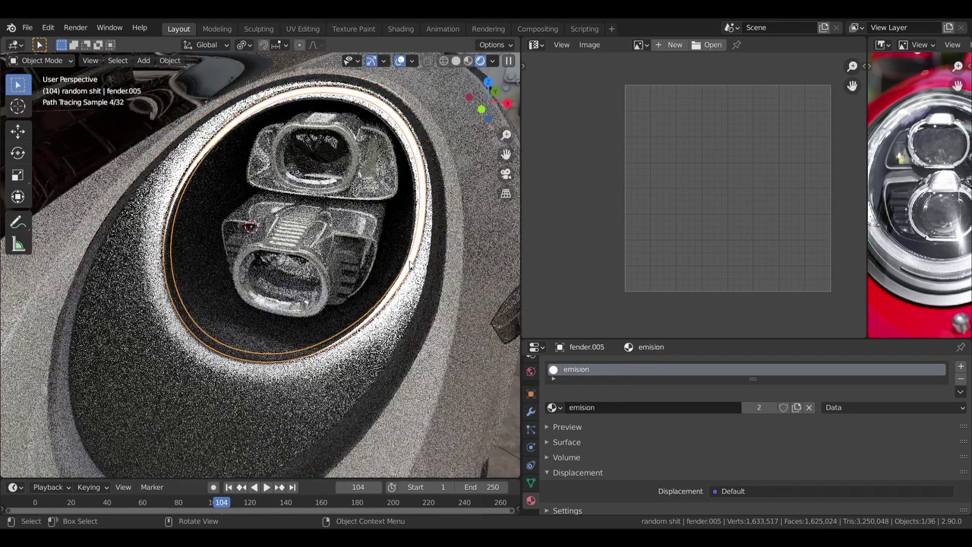
pyautogui.scroll(-8, 410, 260)
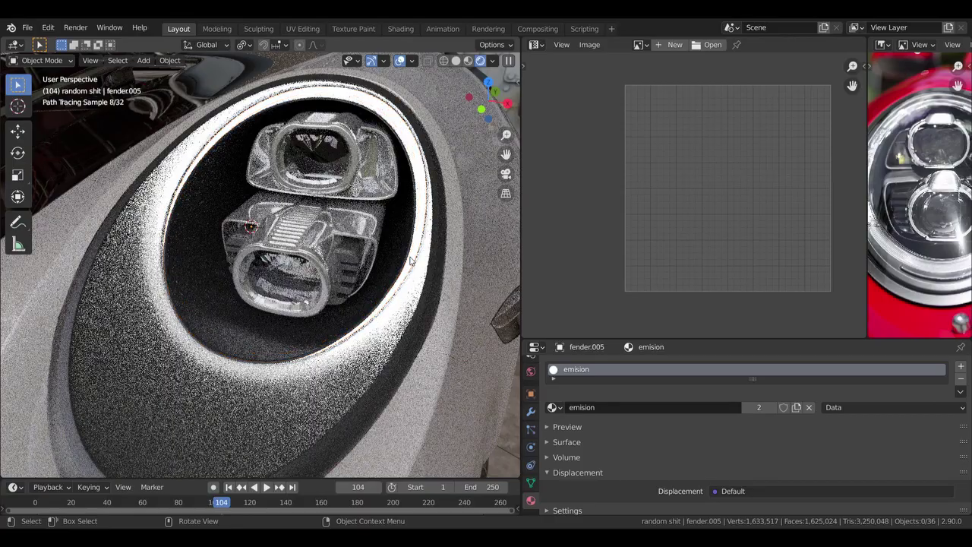
pyautogui.click(410, 262)
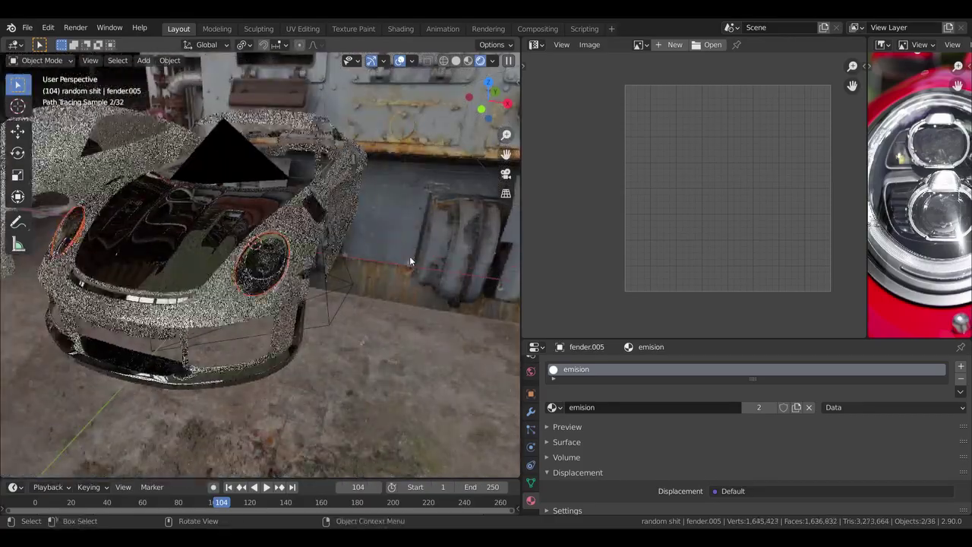
# Step: Orbit around the car and switch the viewport to Solid shading
pyautogui.moveTo(409, 261); pyautogui.dragTo(413, 201, button='middle')
pyautogui.scroll(8, 324, 259)
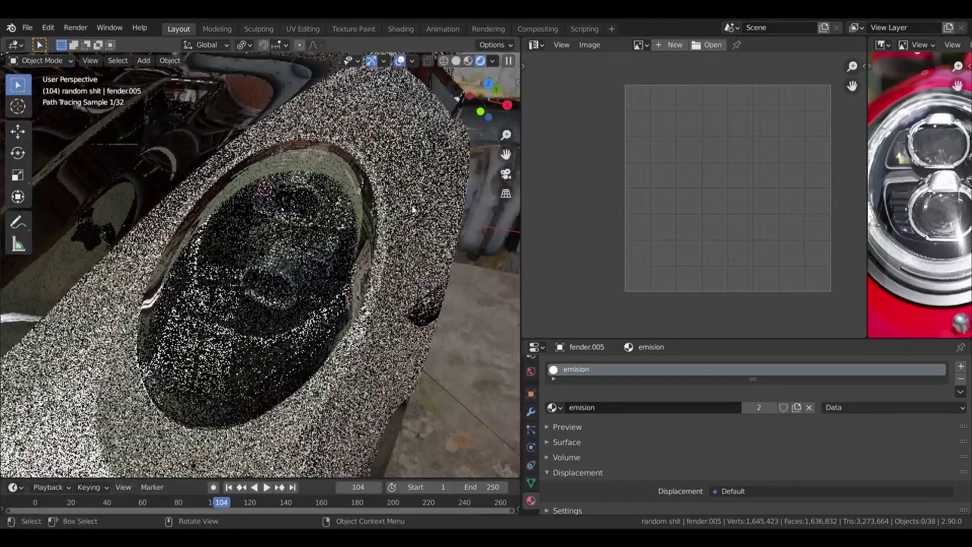
pyautogui.click(457, 62)
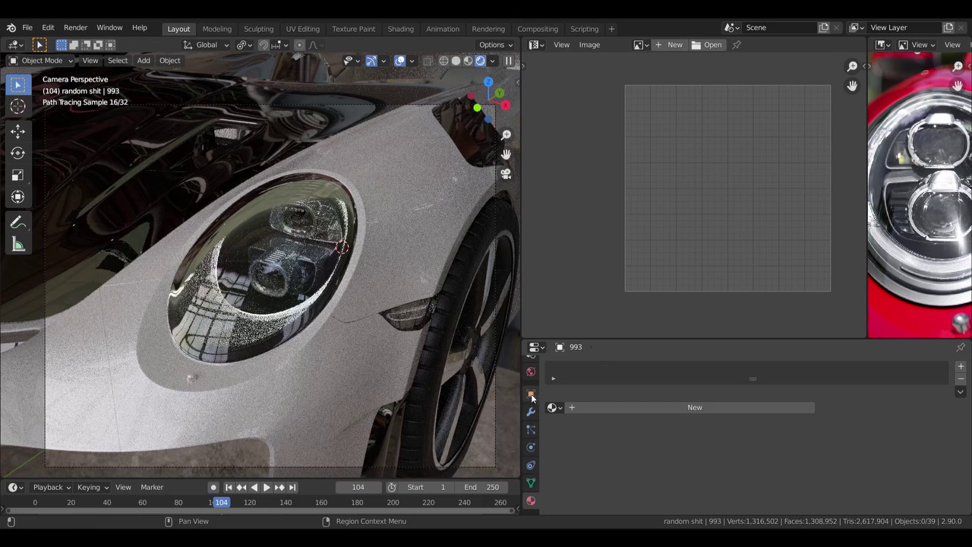
# Step: Show the World settings with the peppermint_powerplant_4k.hdr background and orbit around the car
pyautogui.click(531, 372)
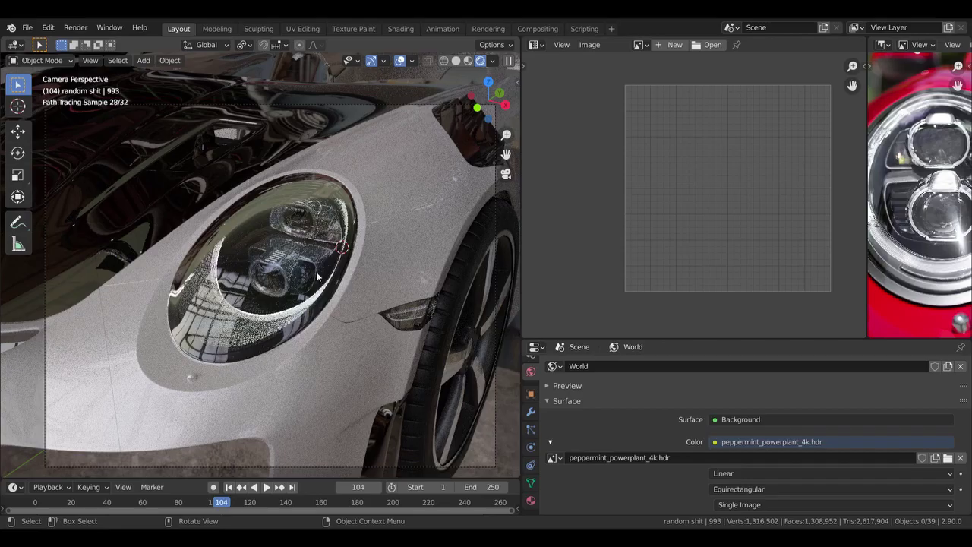
pyautogui.moveTo(317, 278); pyautogui.dragTo(246, 129, button='middle')
pyautogui.moveTo(236, 182)
pyautogui.mouseDown(button='middle')
pyautogui.moveTo(275, 221)
pyautogui.moveTo(414, 253)
pyautogui.mouseUp(button='middle')
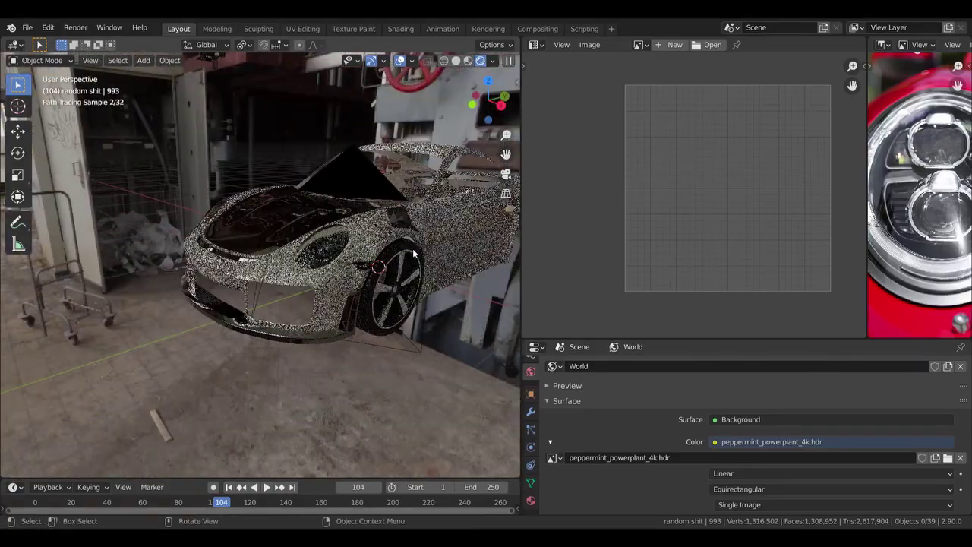
pyautogui.scroll(8, 414, 253)
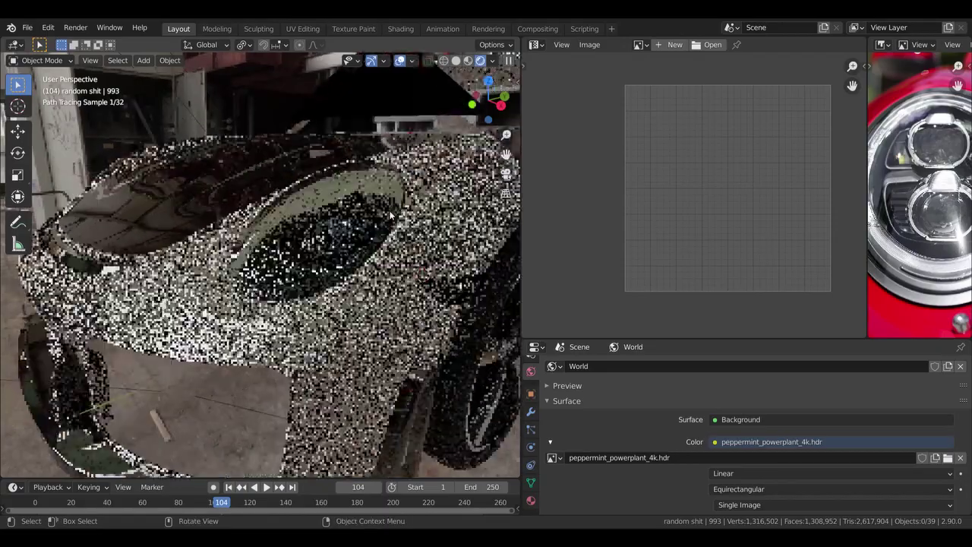
pyautogui.scroll(3, 390, 216)
pyautogui.moveTo(390, 217); pyautogui.dragTo(346, 240, button='middle')
pyautogui.scroll(2, 373, 224)
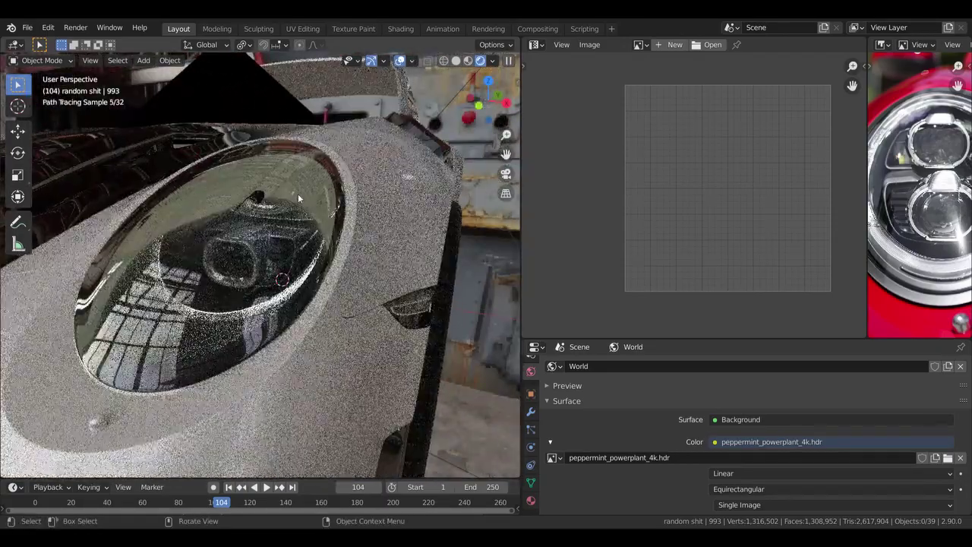
# Step: Return to camera view and zoom in on the headlight
pyautogui.press('KP_0')
pyautogui.scroll(2, 343, 266)
pyautogui.scroll(2, 344, 266)
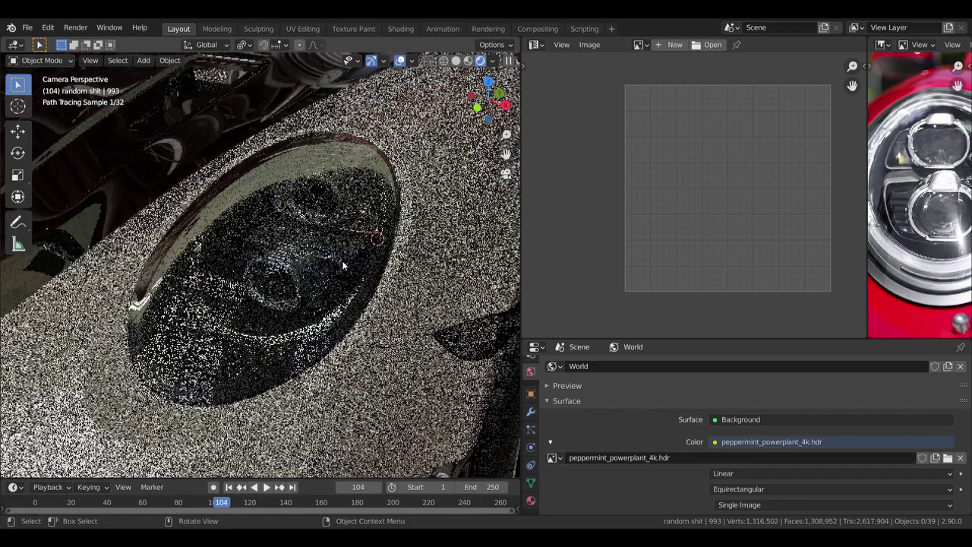
pyautogui.scroll(2, 316, 248)
pyautogui.scroll(2, 317, 248)
pyautogui.scroll(-2, 315, 251)
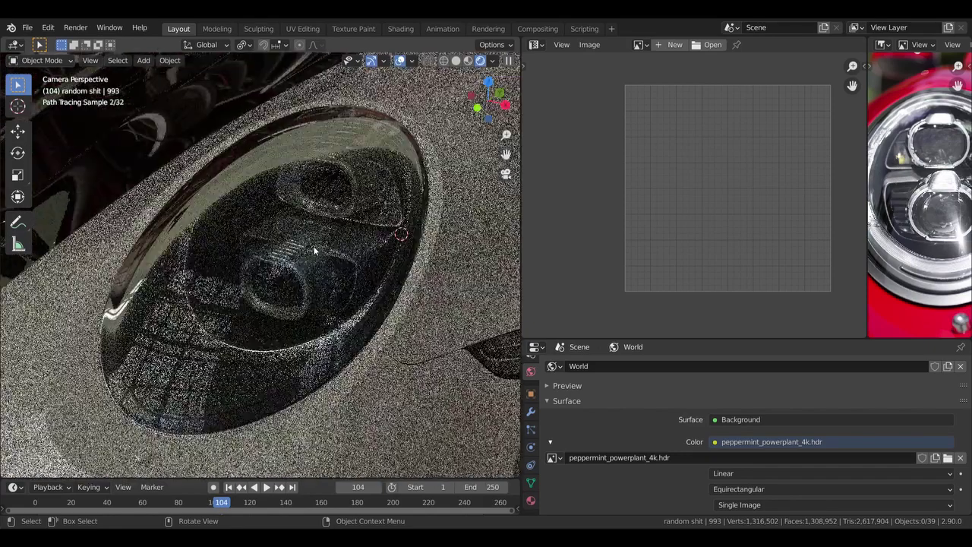
pyautogui.scroll(-3, 314, 250)
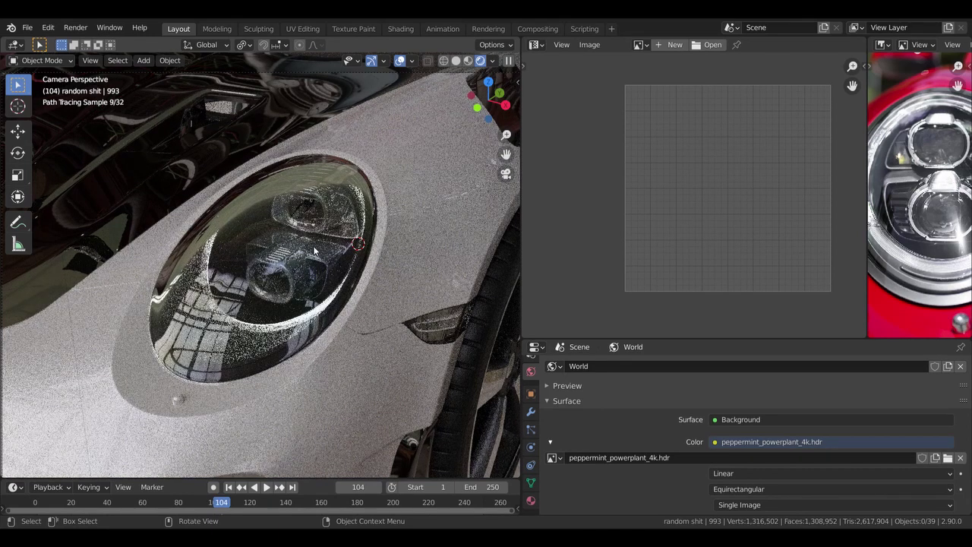
# Step: Widen the reference photo panel and frame the headlight in the photo
pyautogui.moveTo(867, 190); pyautogui.dragTo(623, 194)
pyautogui.scroll(4, 767, 171)
pyautogui.moveTo(766, 211); pyautogui.dragTo(753, 172, button='middle')
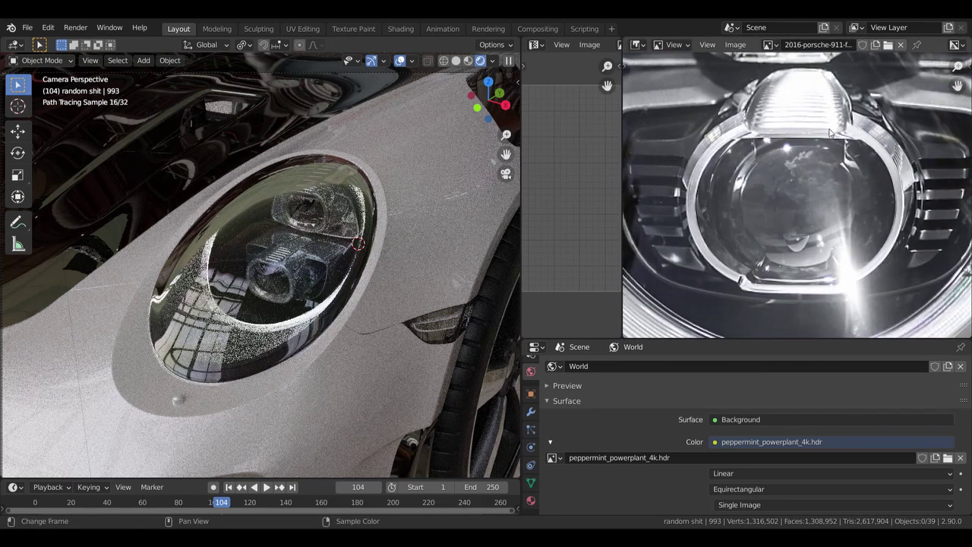
pyautogui.scroll(-4, 734, 249)
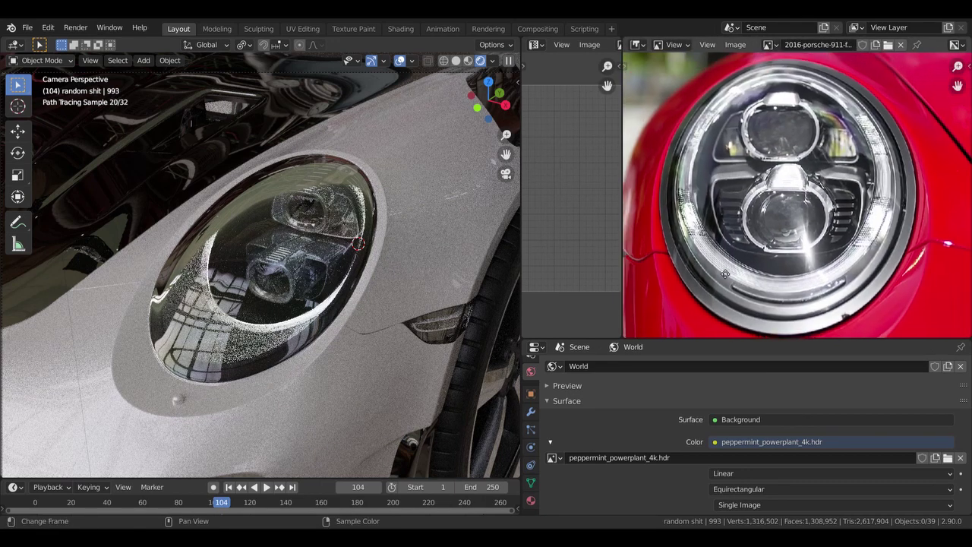
pyautogui.moveTo(726, 273); pyautogui.dragTo(718, 268, button='middle')
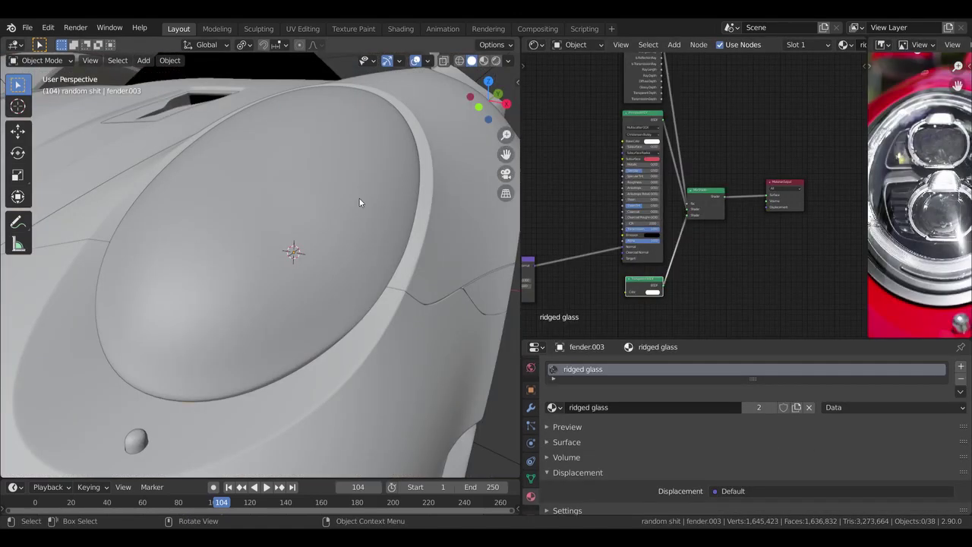
# Step: Select the glass dome (fender.004) and switch the viewport to Rendered shading
pyautogui.click(360, 202)
pyautogui.press('Home')
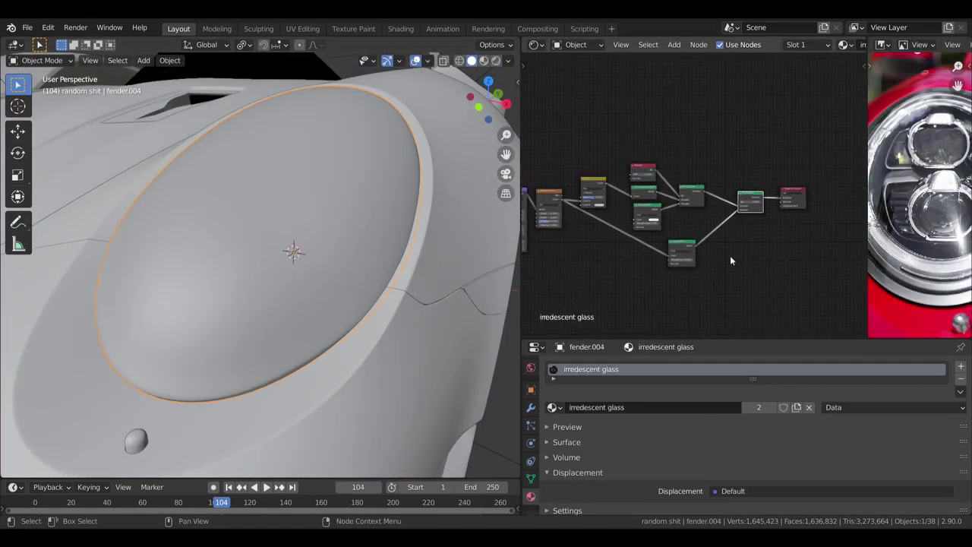
pyautogui.click(496, 60)
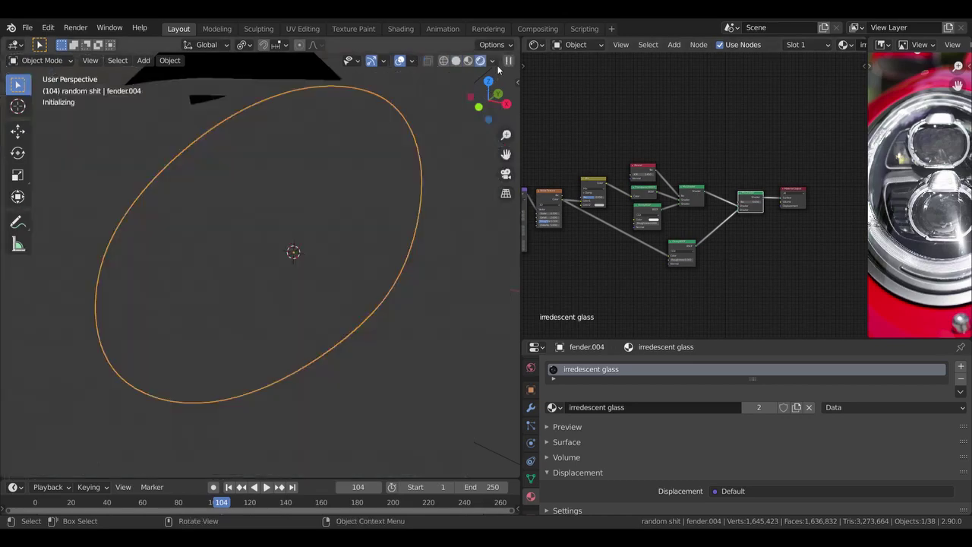
pyautogui.scroll(5, 746, 193)
pyautogui.moveTo(788, 189); pyautogui.dragTo(730, 186, button='middle')
pyautogui.scroll(-5, 404, 213)
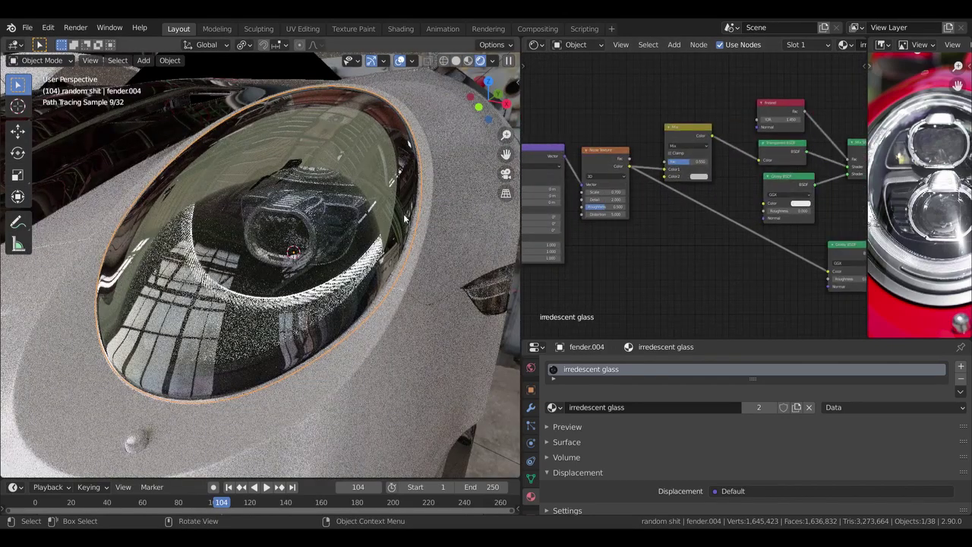
# Step: Orbit in close and delete the iridescent glass dome
pyautogui.moveTo(354, 236); pyautogui.dragTo(251, 304, button='middle')
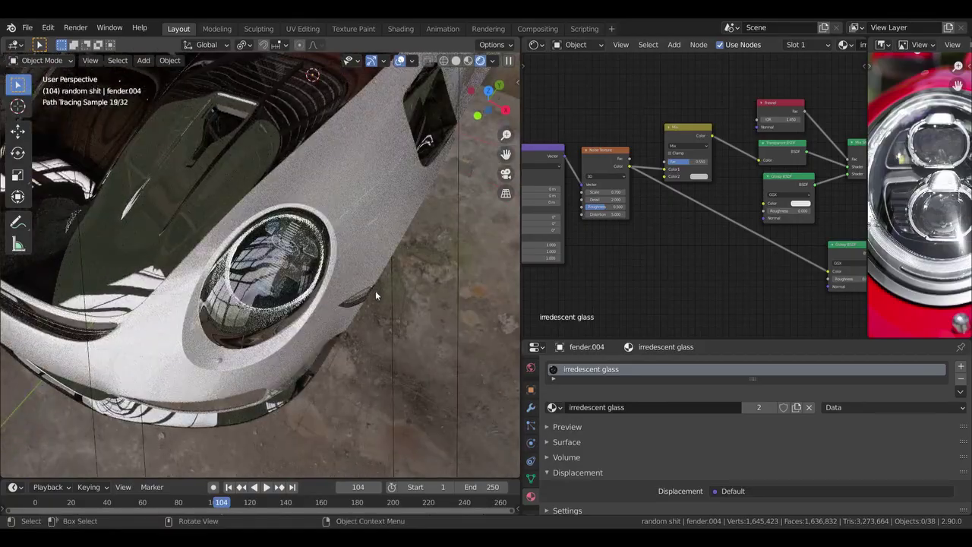
pyautogui.scroll(6, 375, 290)
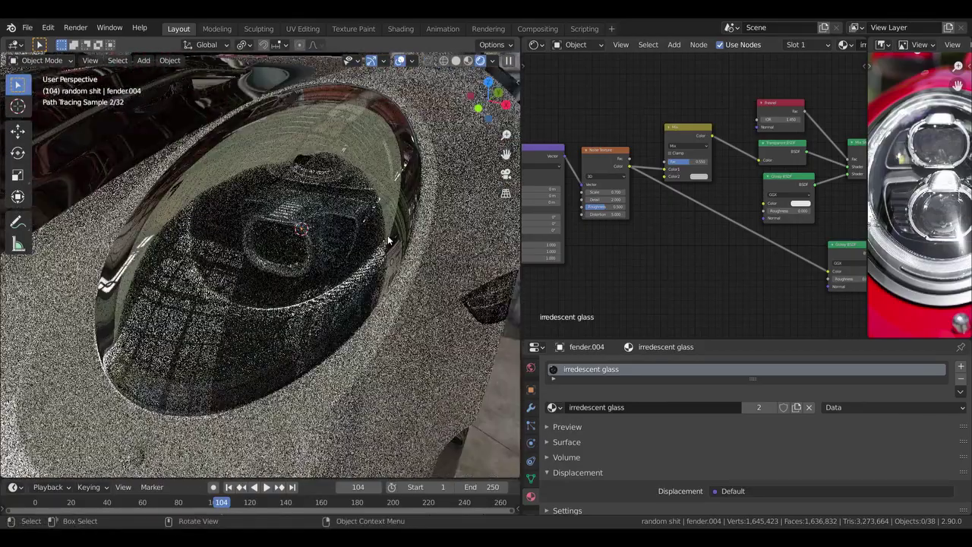
pyautogui.moveTo(388, 234); pyautogui.dragTo(351, 238, button='middle')
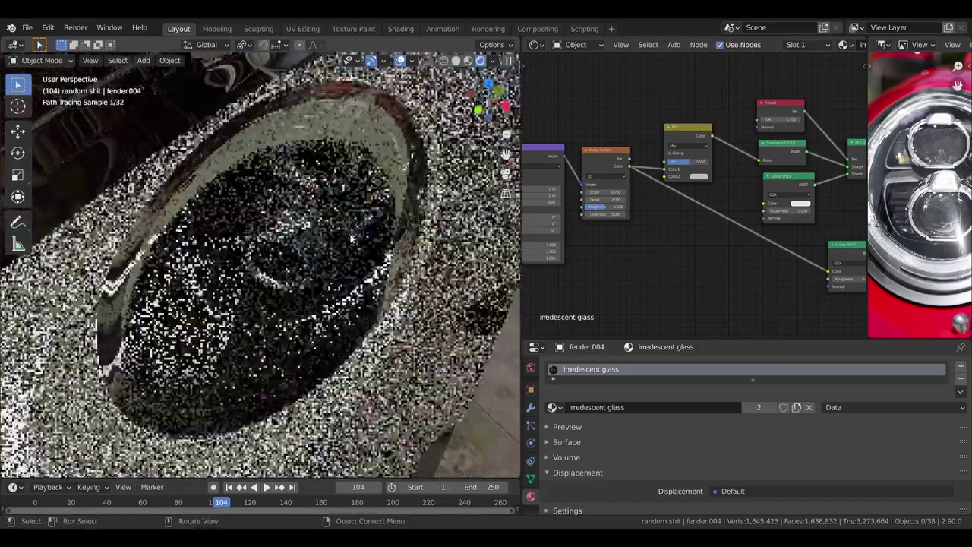
pyautogui.click(350, 230)
pyautogui.press('Delete')
pyautogui.click(350, 230)
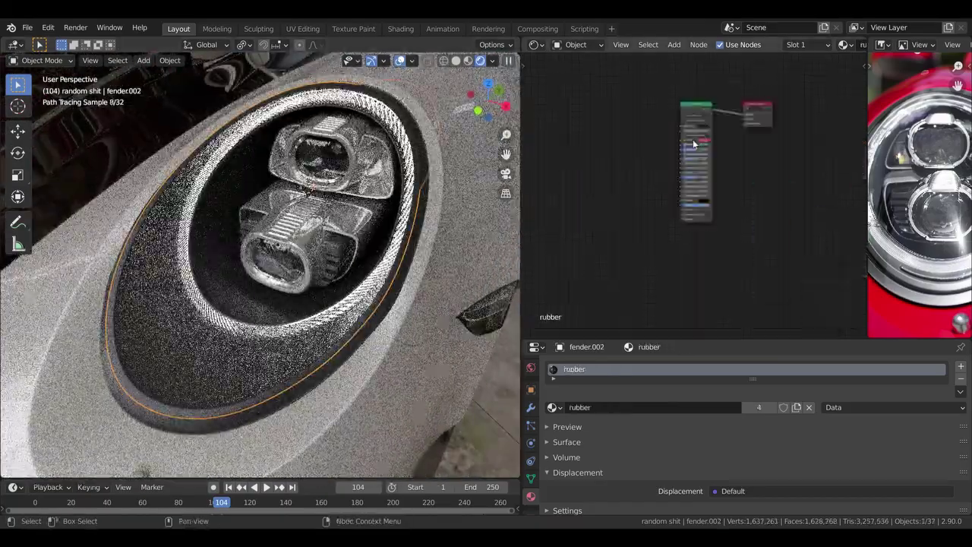
# Step: Select the chrome projector housing, headlight lens, then the ridged glass ring, reading each node tree
pyautogui.scroll(4, 694, 144)
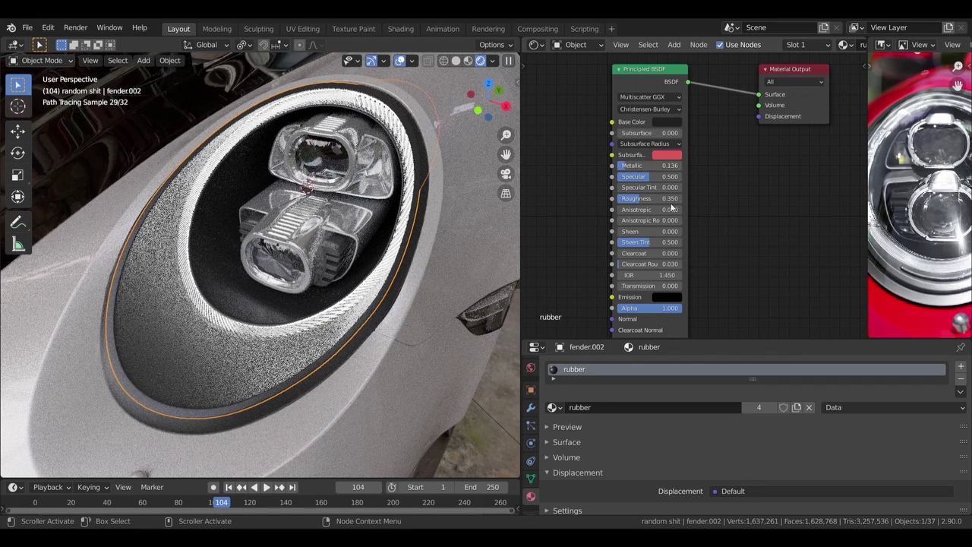
pyautogui.click(301, 251)
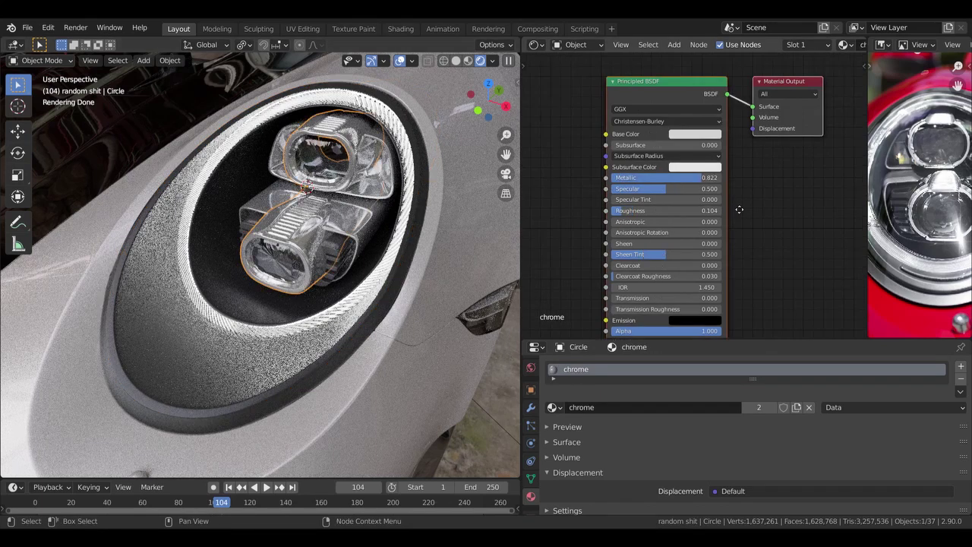
pyautogui.moveTo(319, 288); pyautogui.dragTo(342, 220, button='middle')
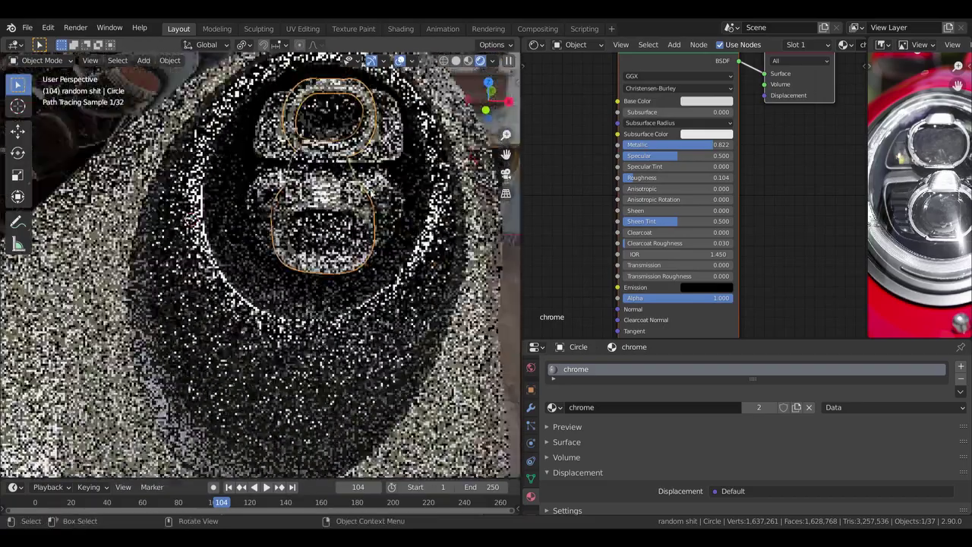
pyautogui.click(326, 206)
pyautogui.click(216, 197)
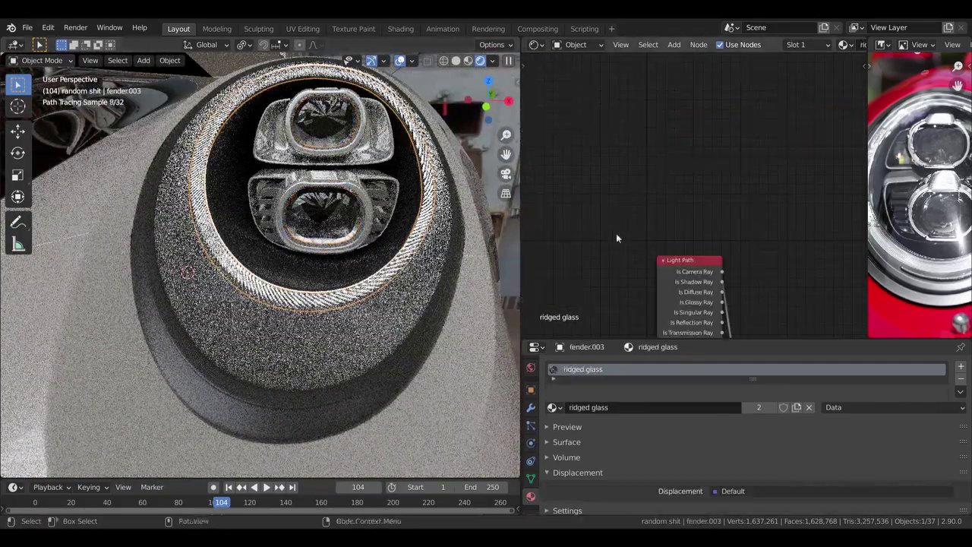
pyautogui.scroll(2, 705, 256)
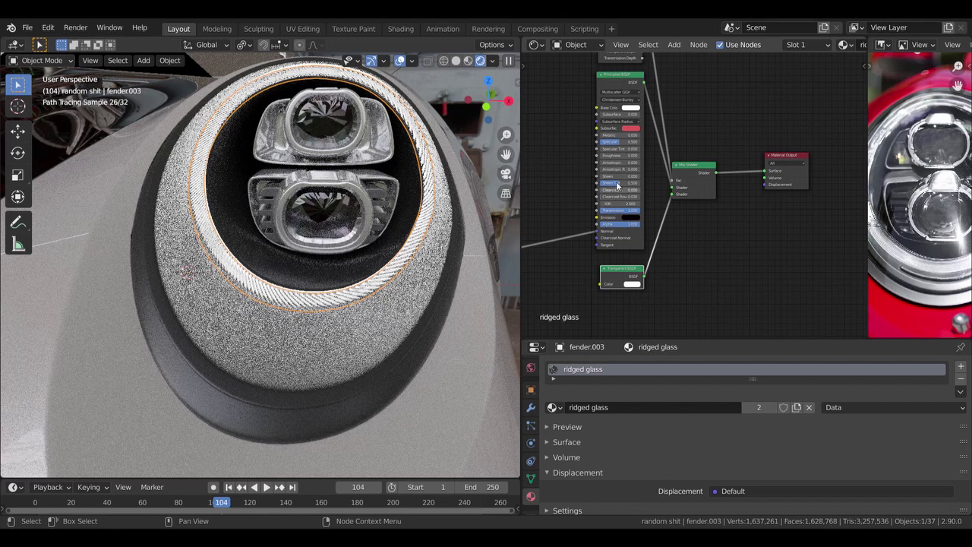
pyautogui.keyDown('ctrl'); pyautogui.hscroll(-5, 607, 286); pyautogui.keyUp('ctrl')
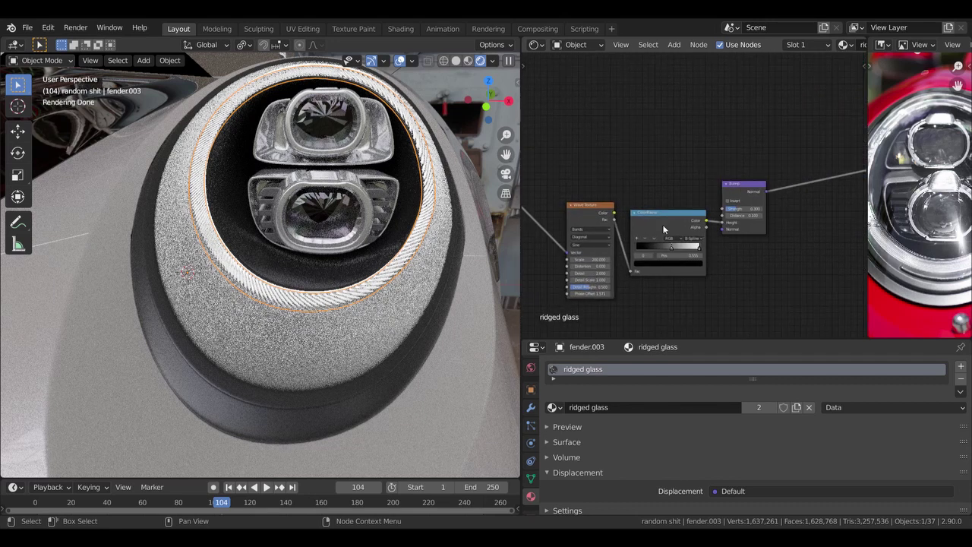